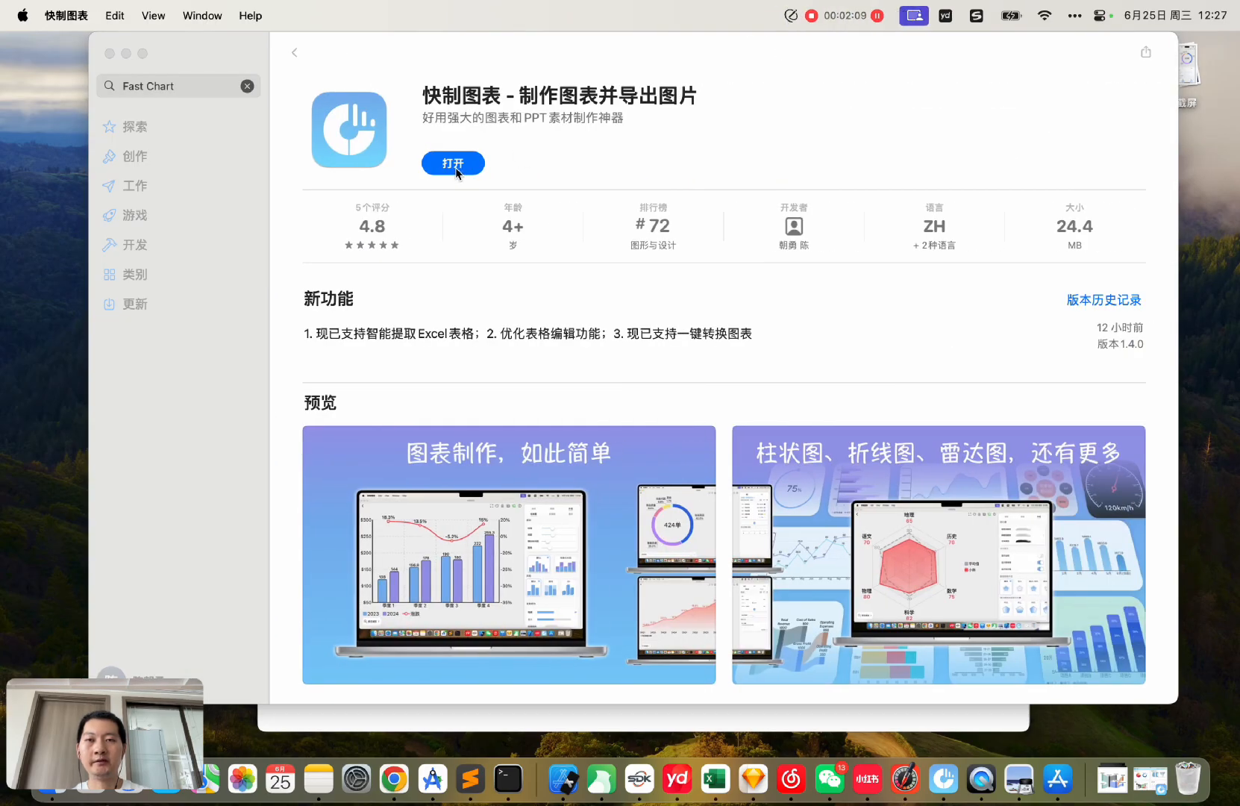
- Open 快制图表 from its App Store page and create a Sankey chart from the Empty template
{"action": "left_click", "coordinate": [454, 163]}
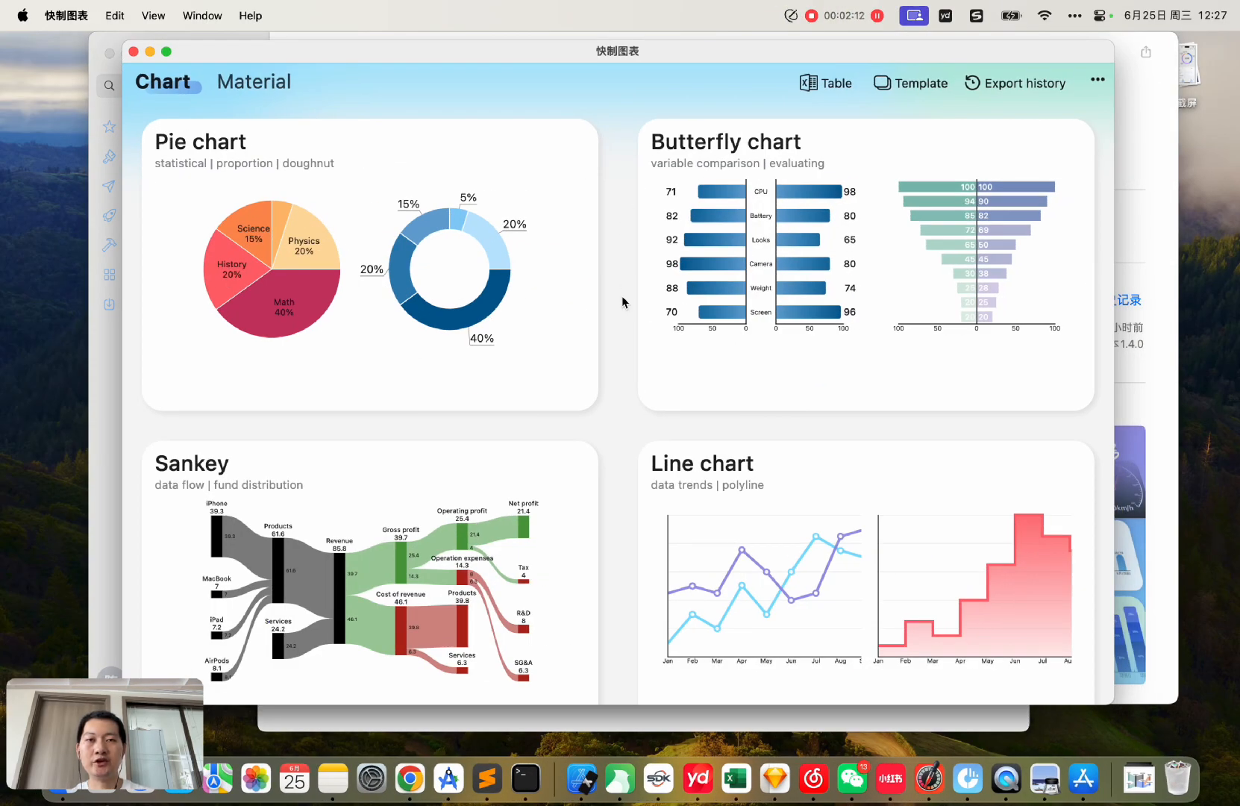
{"action": "scroll", "coordinate": [622, 299], "scroll_direction": "down", "scroll_amount": 10}
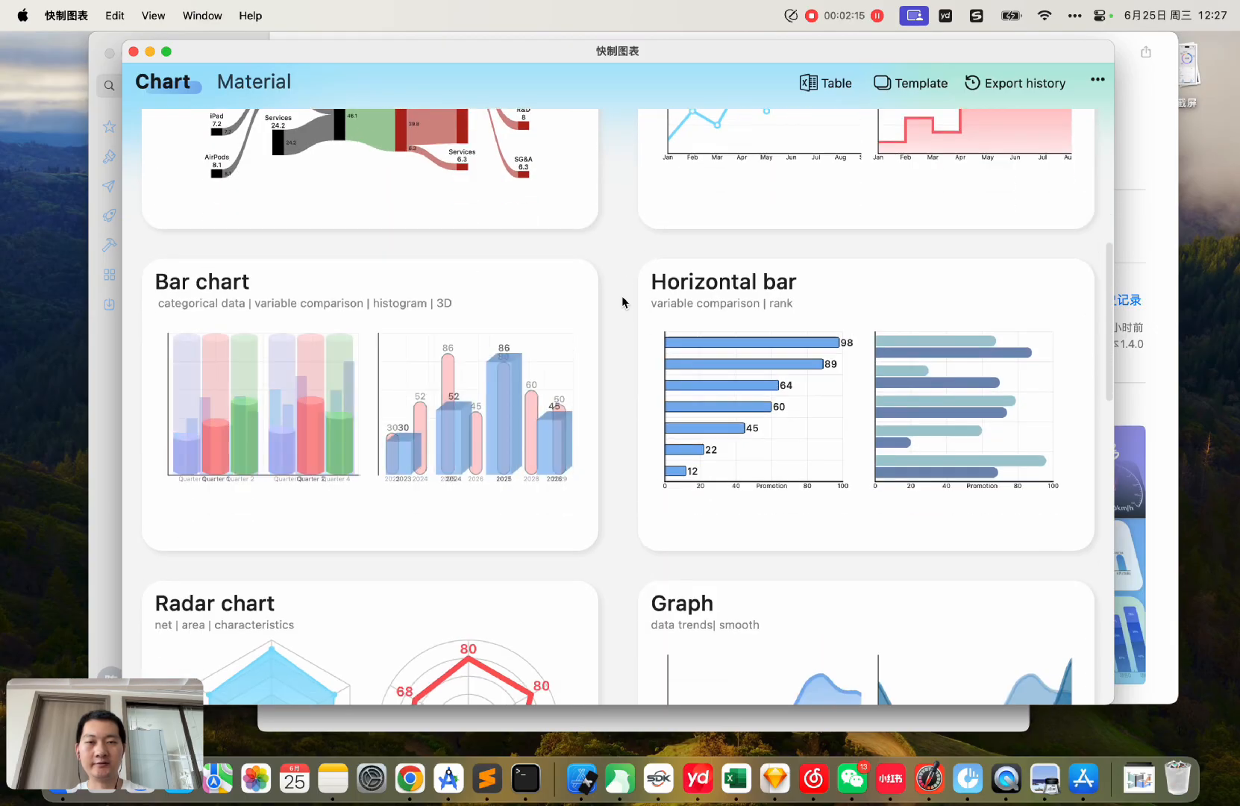
{"action": "scroll", "coordinate": [625, 301], "scroll_direction": "down", "scroll_amount": 12}
{"action": "scroll", "coordinate": [624, 301], "scroll_direction": "up", "scroll_amount": 14}
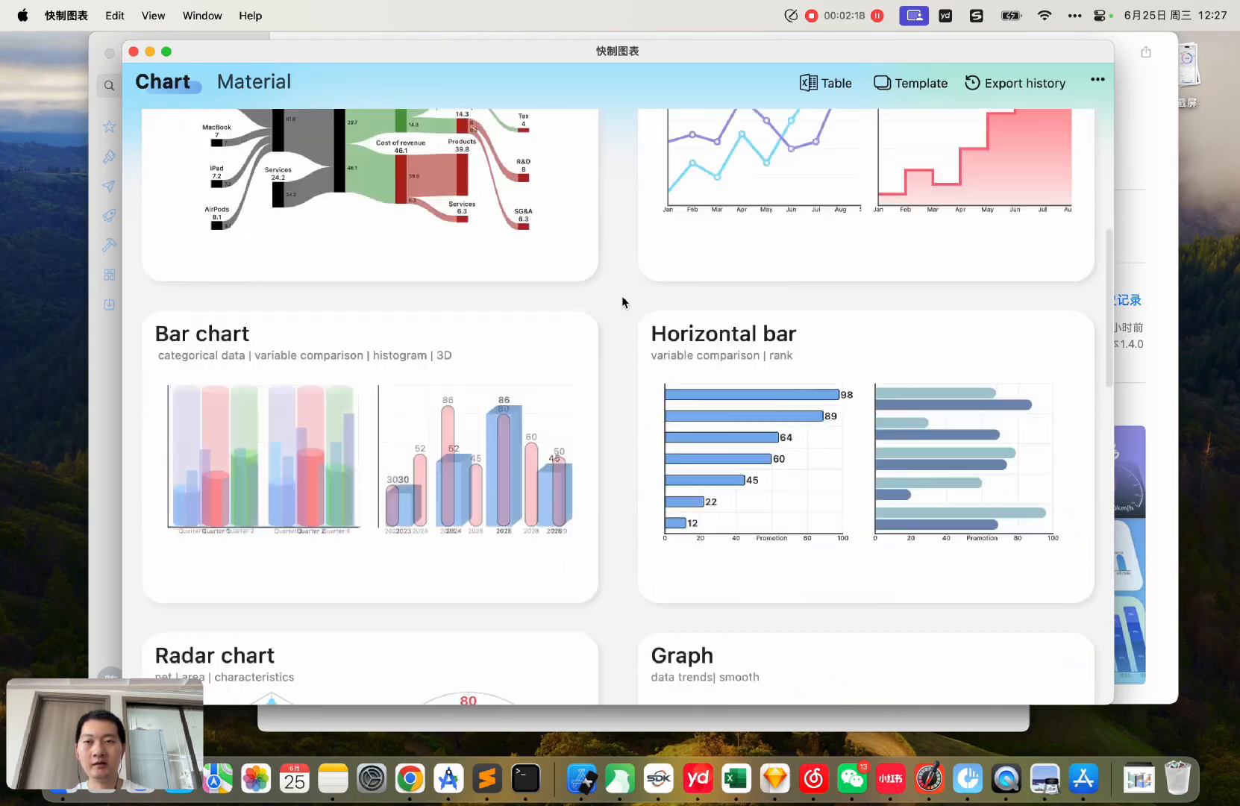
{"action": "scroll", "coordinate": [622, 295], "scroll_direction": "up", "scroll_amount": 8}
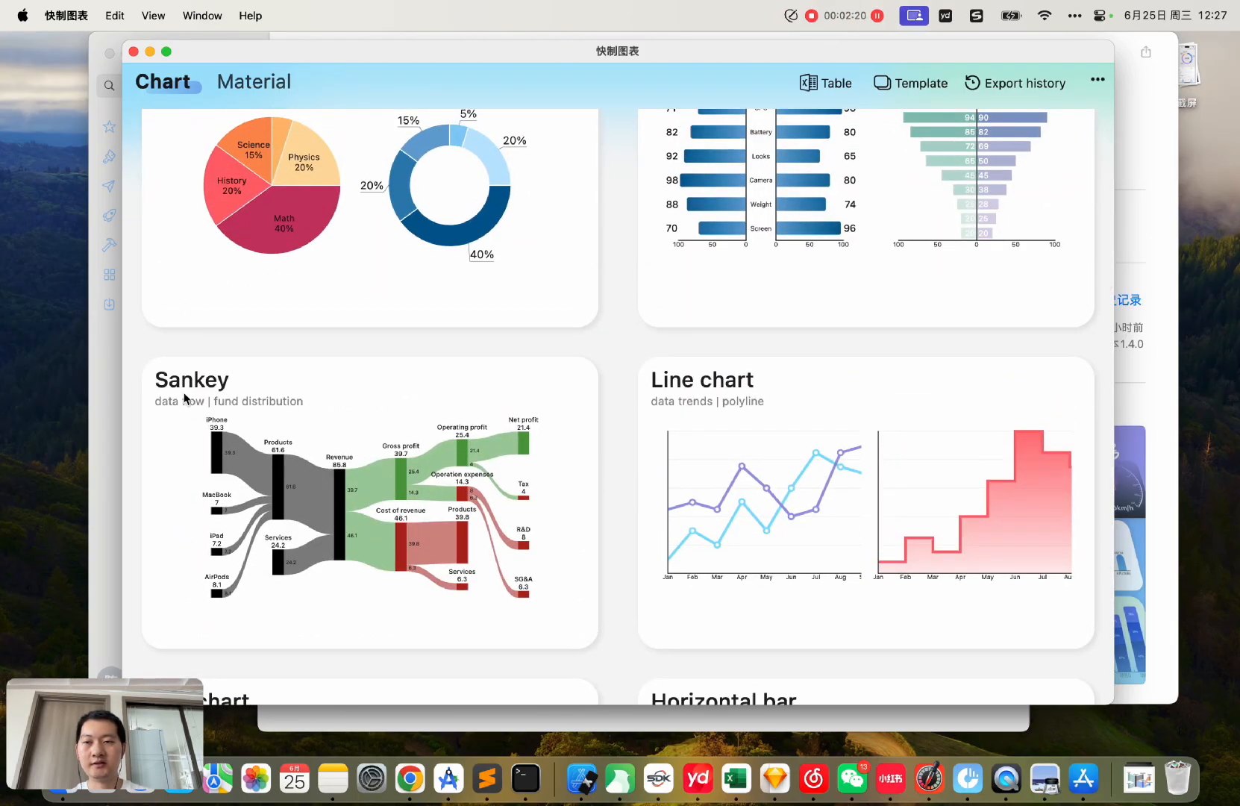
{"action": "left_click", "coordinate": [376, 459]}
{"action": "left_click", "coordinate": [469, 242]}
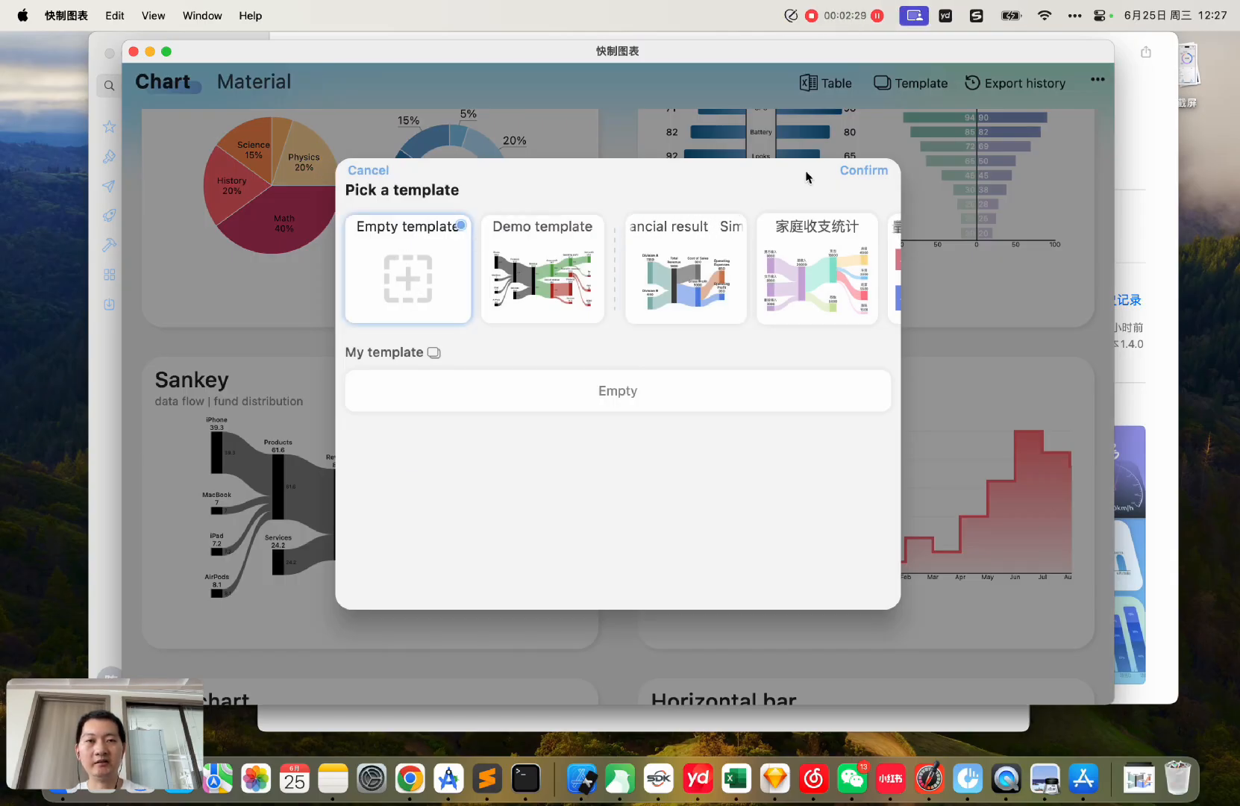
{"action": "left_click", "coordinate": [868, 171]}
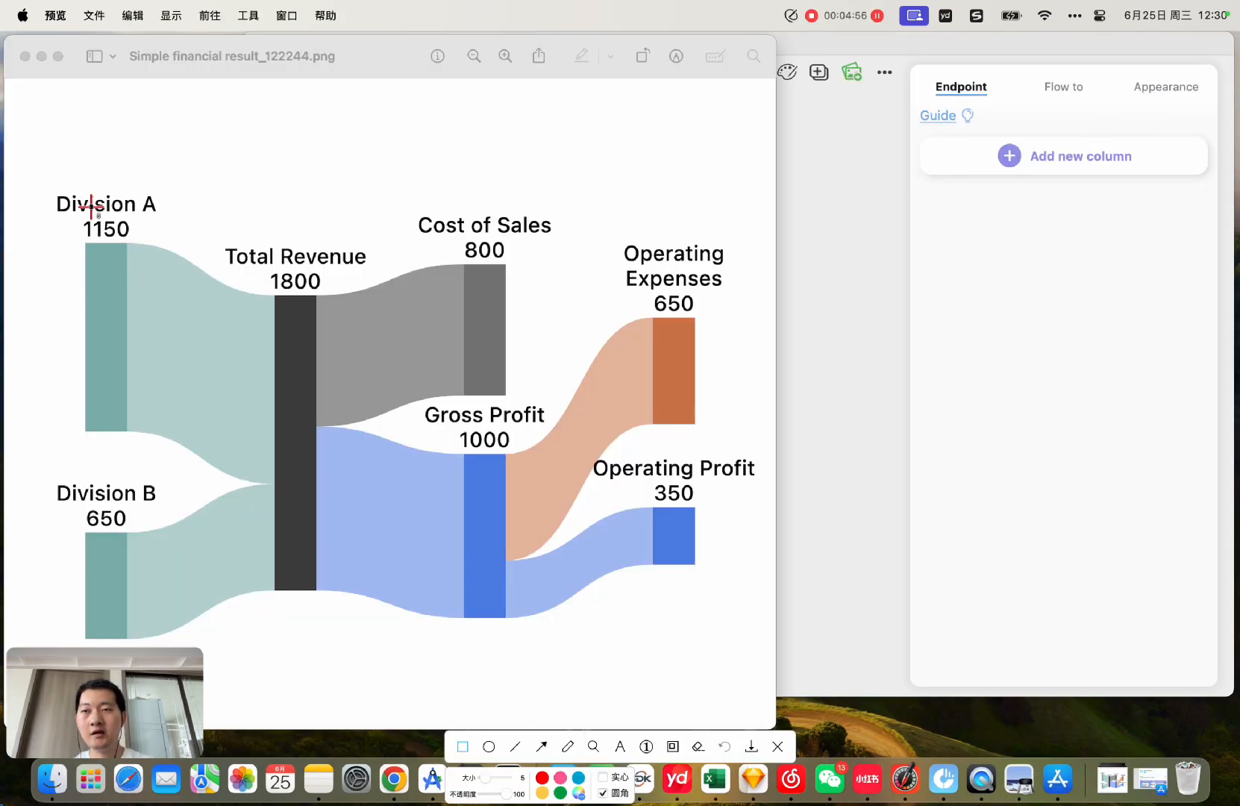
- Outline each of the four columns in the reference Sankey image with a red rectangle
{"action": "left_click_drag", "start_coordinate": [31, 146], "coordinate": [165, 644]}
{"action": "mouse_move", "coordinate": [231, 211]}
{"action": "left_mouse_down"}
{"action": "mouse_move", "coordinate": [265, 404]}
{"action": "mouse_move", "coordinate": [363, 654]}
{"action": "left_mouse_up"}
{"action": "left_click_drag", "start_coordinate": [412, 192], "coordinate": [552, 597]}
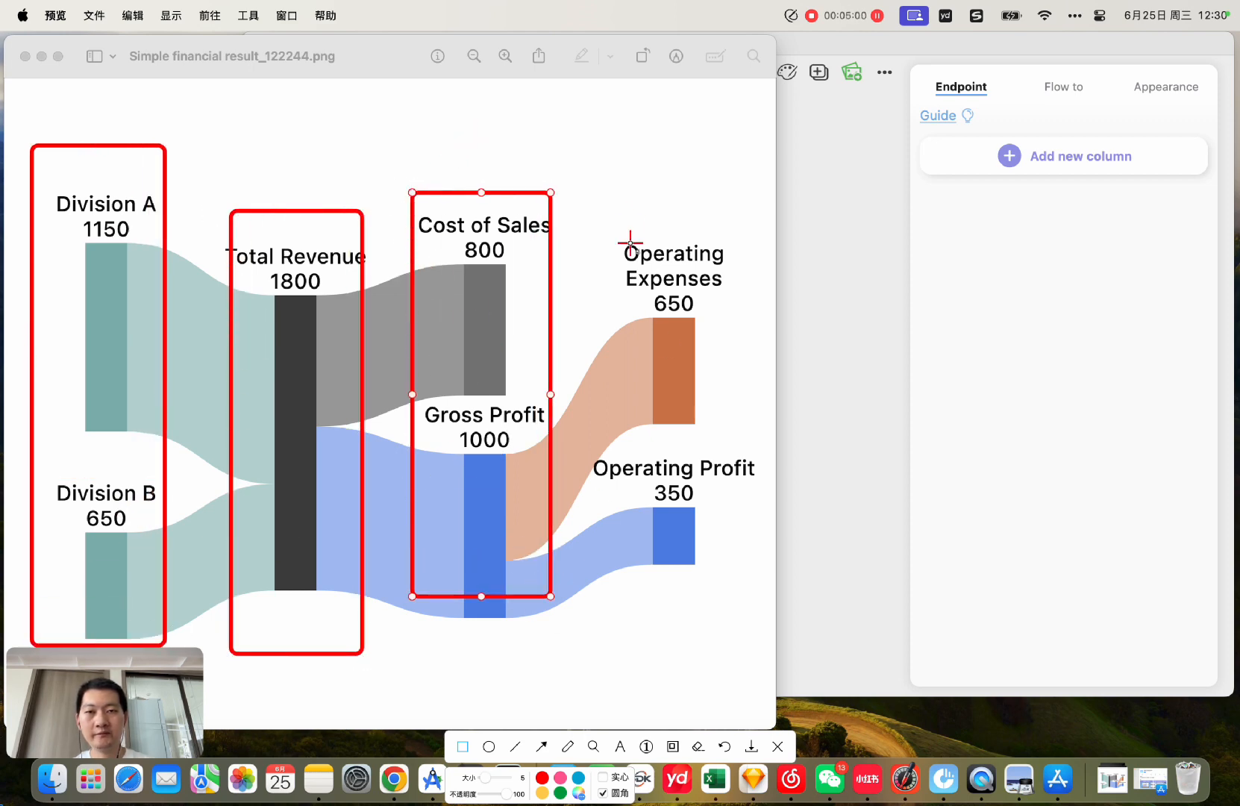
{"action": "left_click_drag", "start_coordinate": [611, 213], "coordinate": [731, 591]}
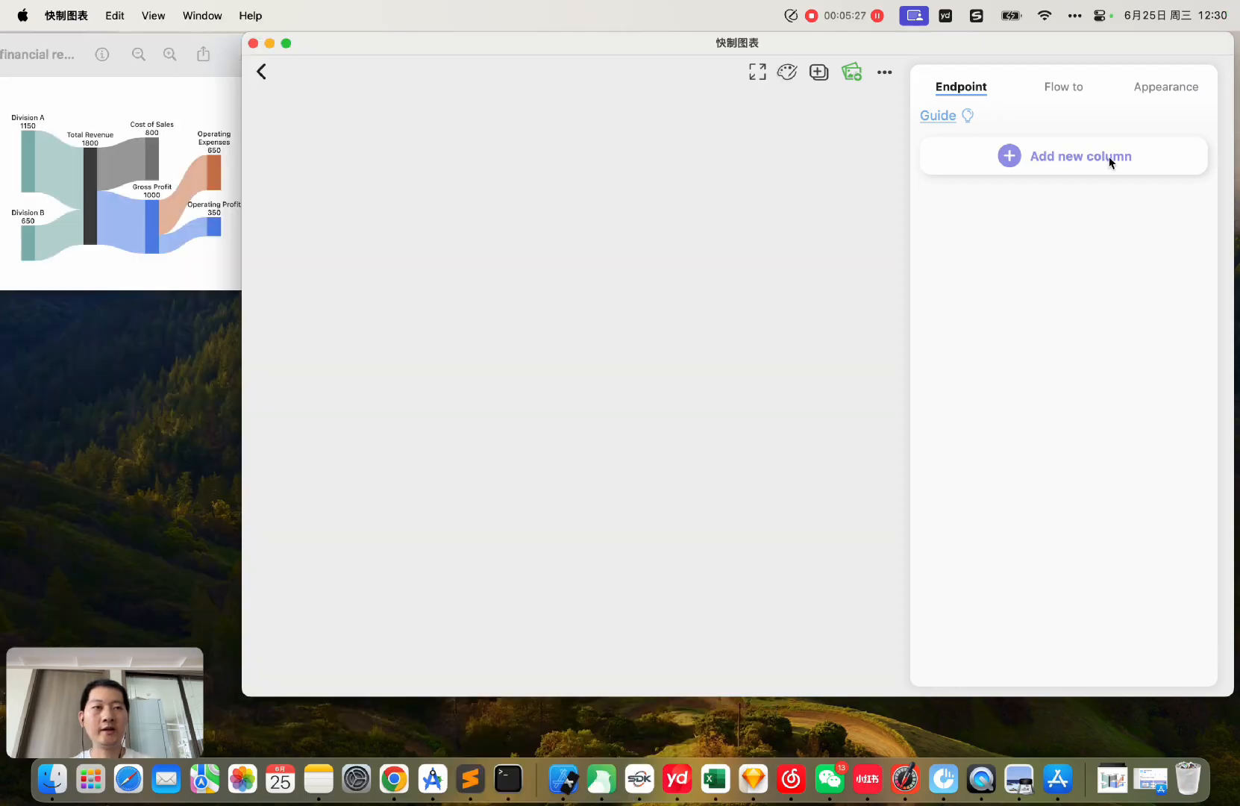
- Add the first column and enter a new endpoint in it named Division A with a count of 1150
{"action": "left_click", "coordinate": [1114, 158]}
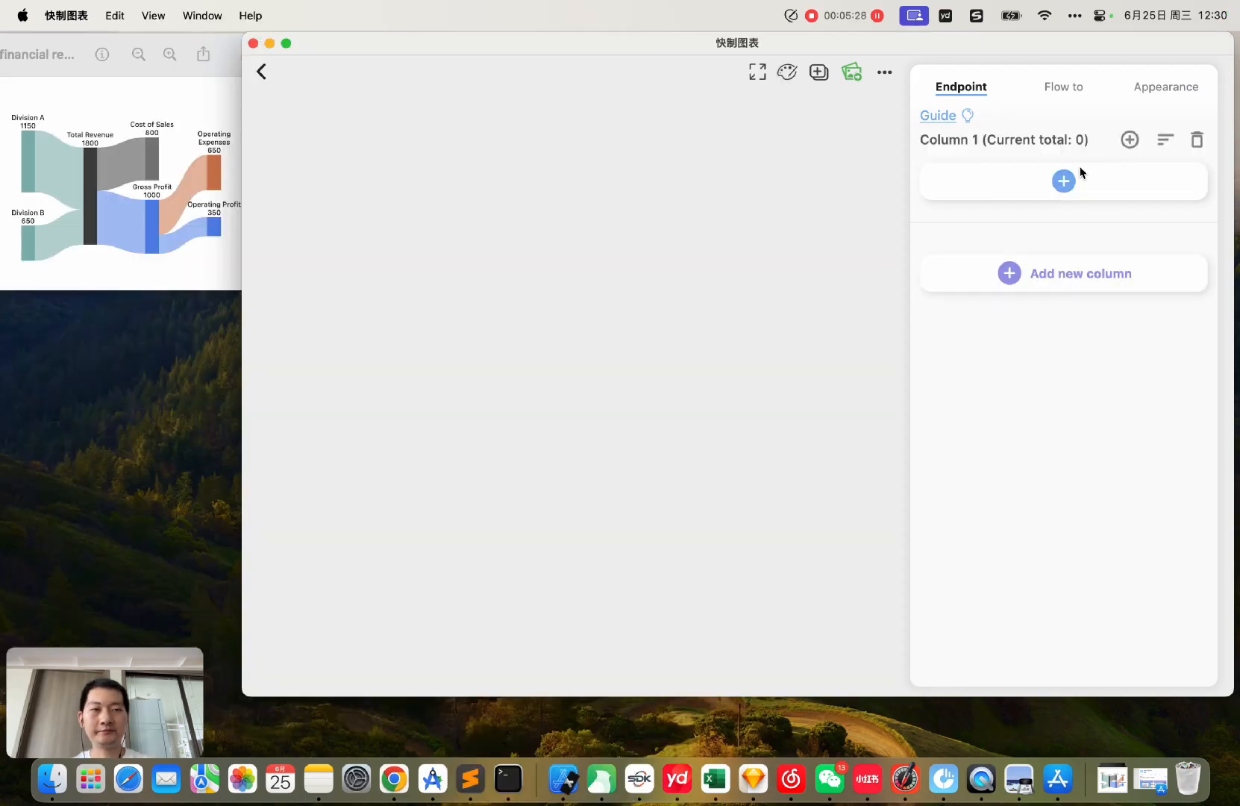
{"action": "left_click", "coordinate": [1005, 180]}
{"action": "left_click", "coordinate": [1002, 174]}
{"action": "type", "text": "Divisio"}
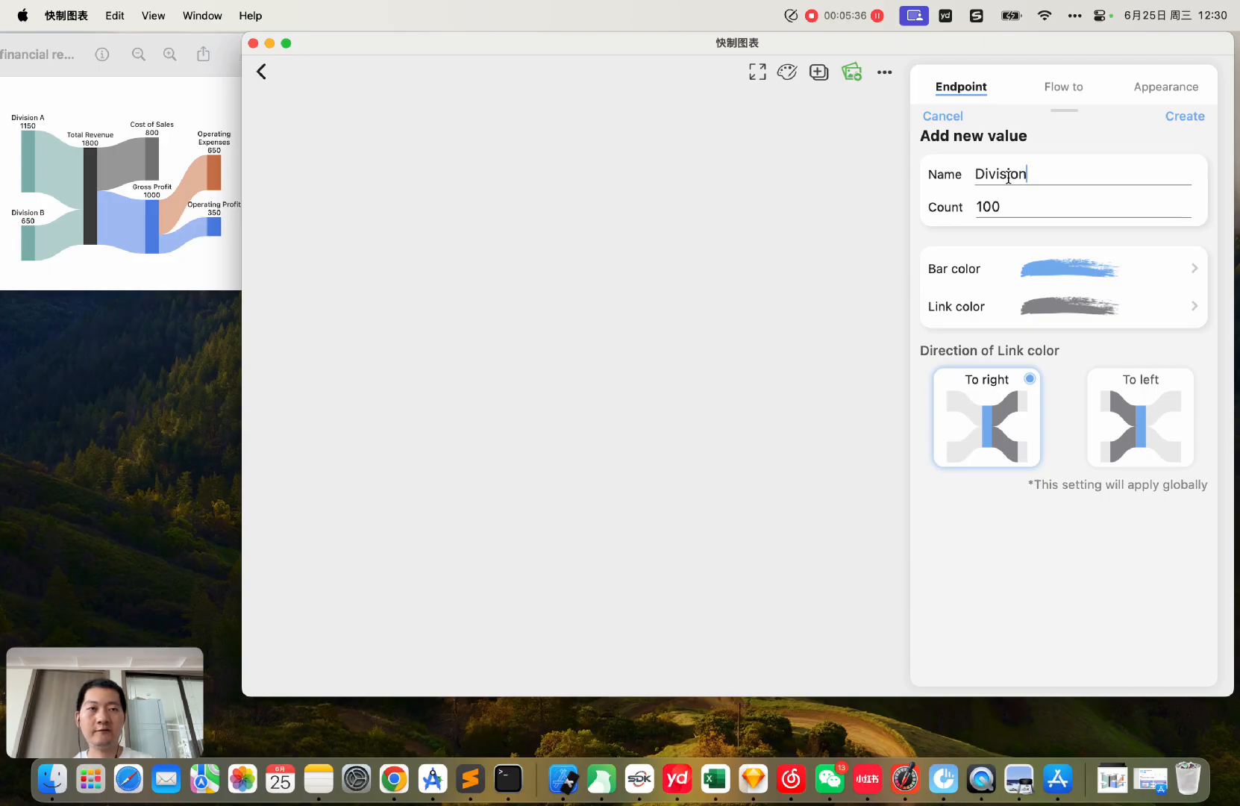
{"action": "type", "text": "n A"}
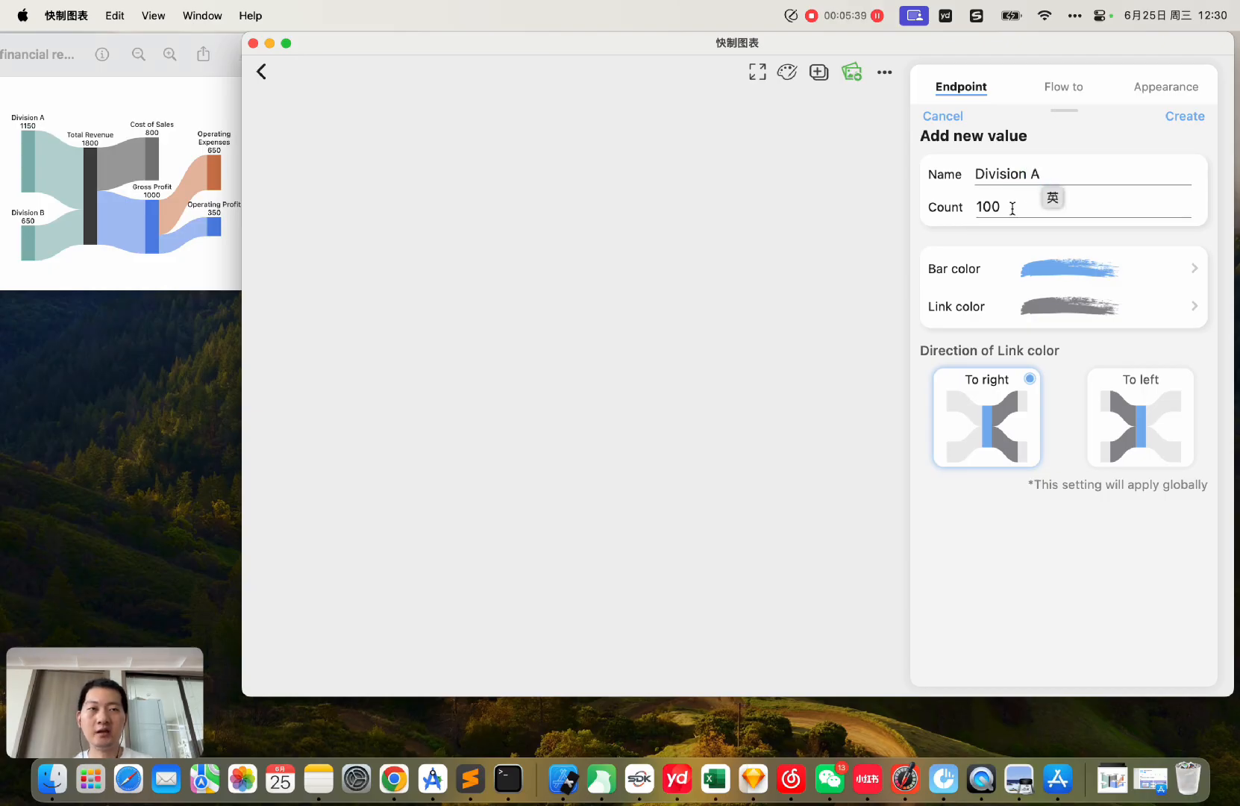
{"action": "left_click", "coordinate": [1010, 207]}
{"action": "key", "text": "BackSpace"}
{"action": "key", "text": "BackSpace"}
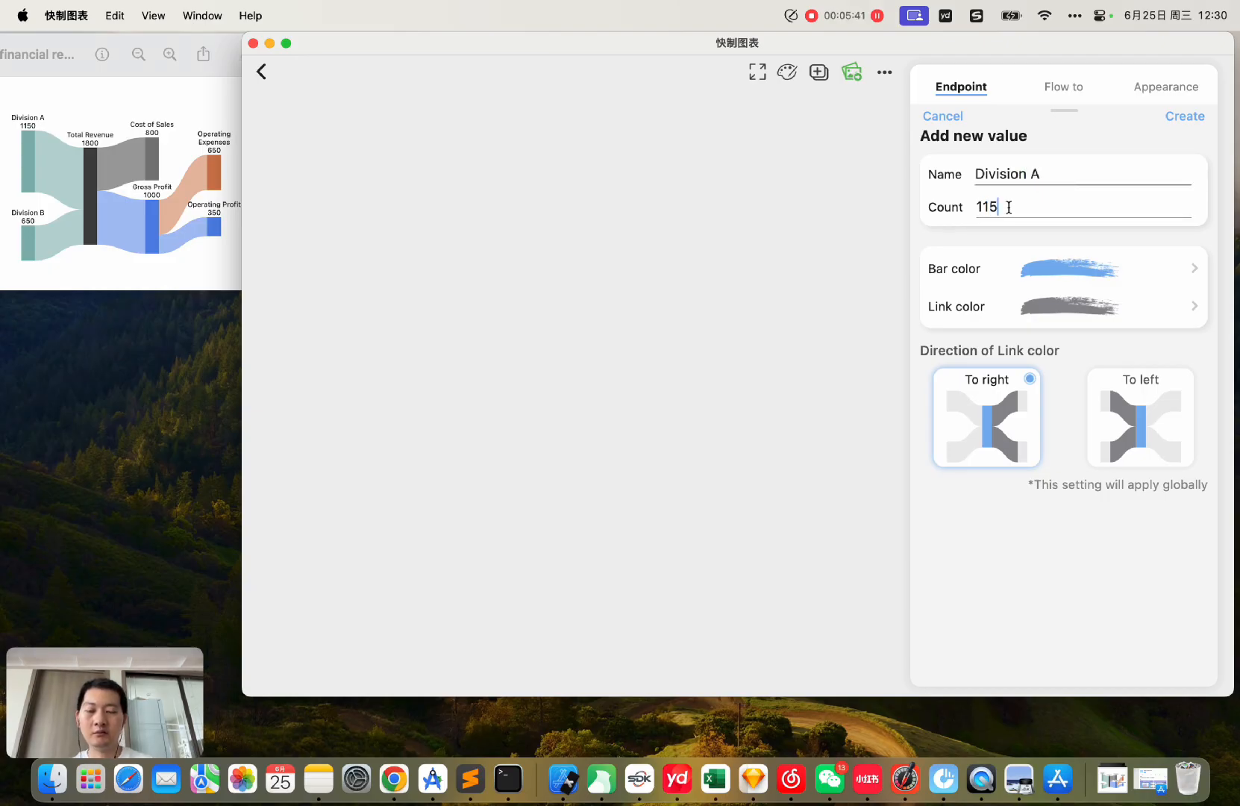
- Set Division A's link color direction to To left and its bar color to a teal green
{"action": "left_click", "coordinate": [1070, 264]}
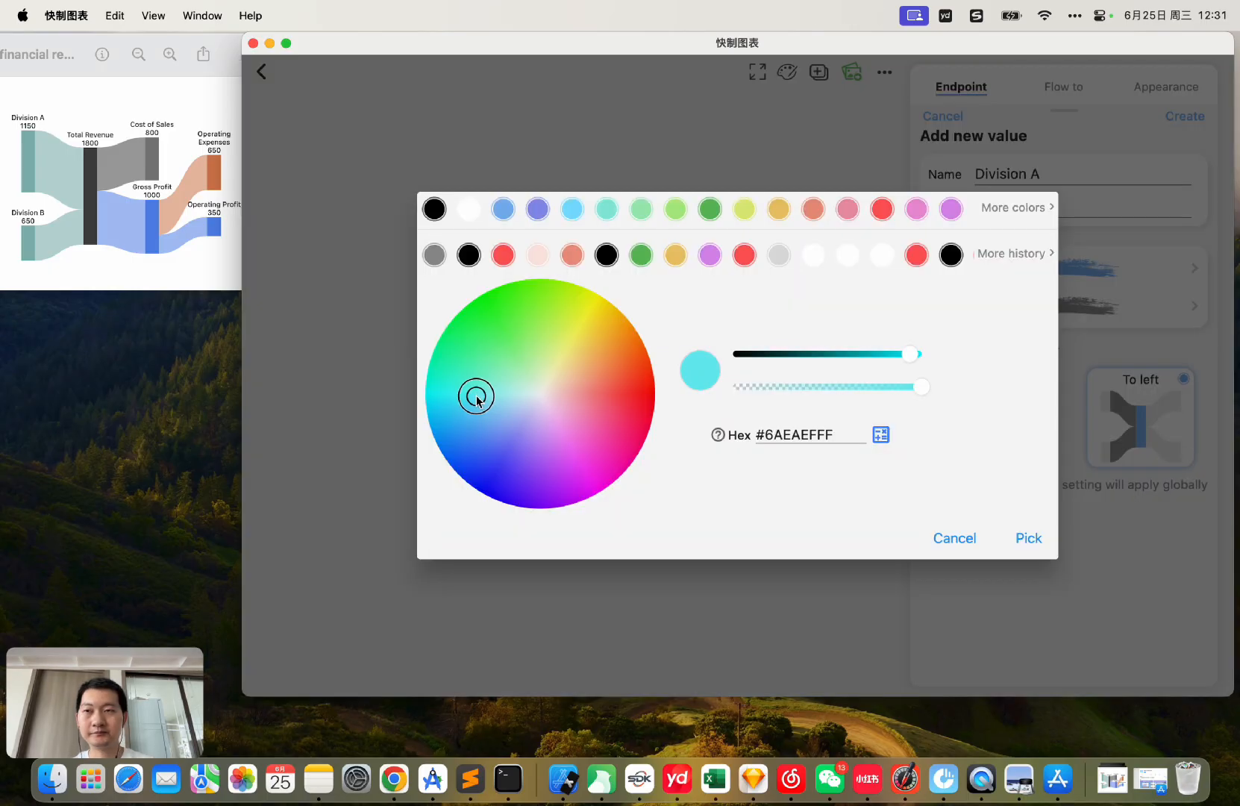
{"action": "mouse_move", "coordinate": [476, 393]}
{"action": "left_mouse_down"}
{"action": "mouse_move", "coordinate": [473, 374]}
{"action": "mouse_move", "coordinate": [454, 398]}
{"action": "mouse_move", "coordinate": [469, 375]}
{"action": "left_mouse_up"}
{"action": "left_click_drag", "start_coordinate": [903, 352], "coordinate": [896, 356]}
{"action": "left_click", "coordinate": [1028, 538]}
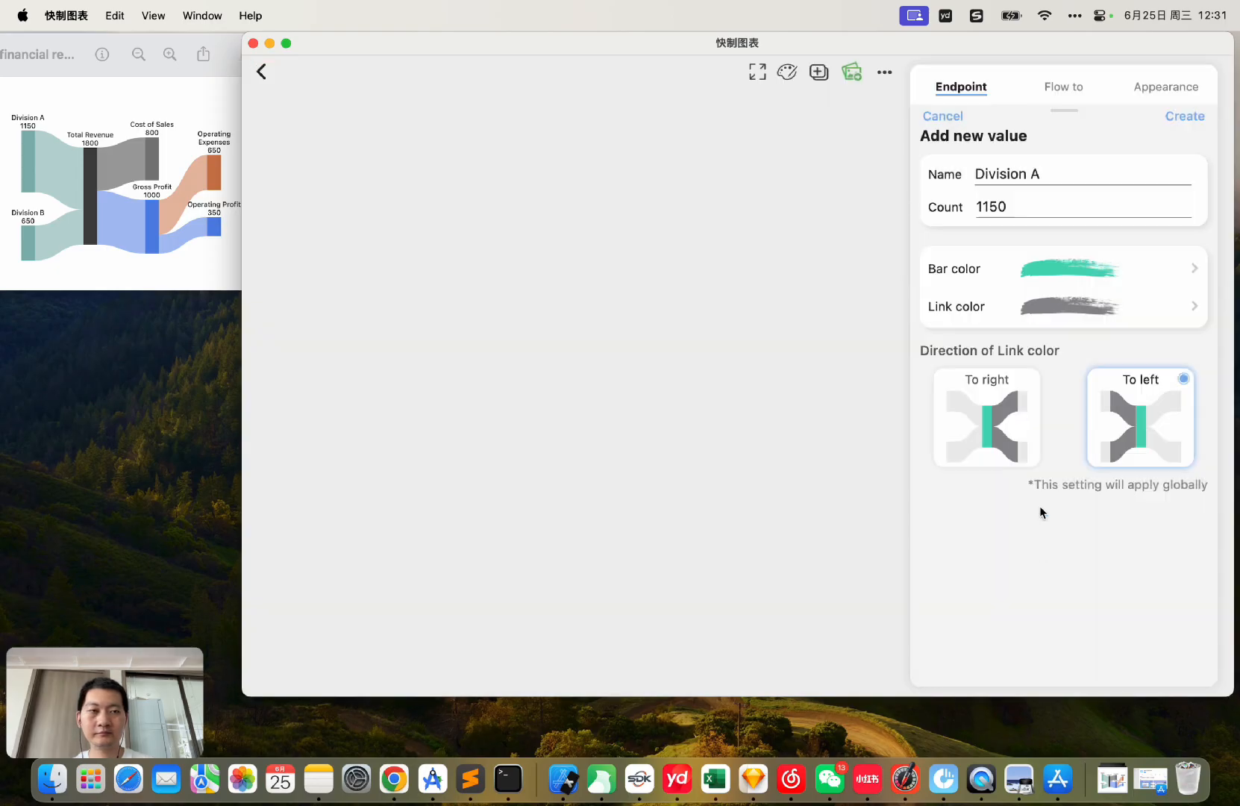
- Set Division A's link color to a semi-transparent version of its teal green bar color and create the endpoint
{"action": "left_click", "coordinate": [1068, 317]}
{"action": "left_click", "coordinate": [434, 255]}
{"action": "left_click", "coordinate": [1067, 320]}
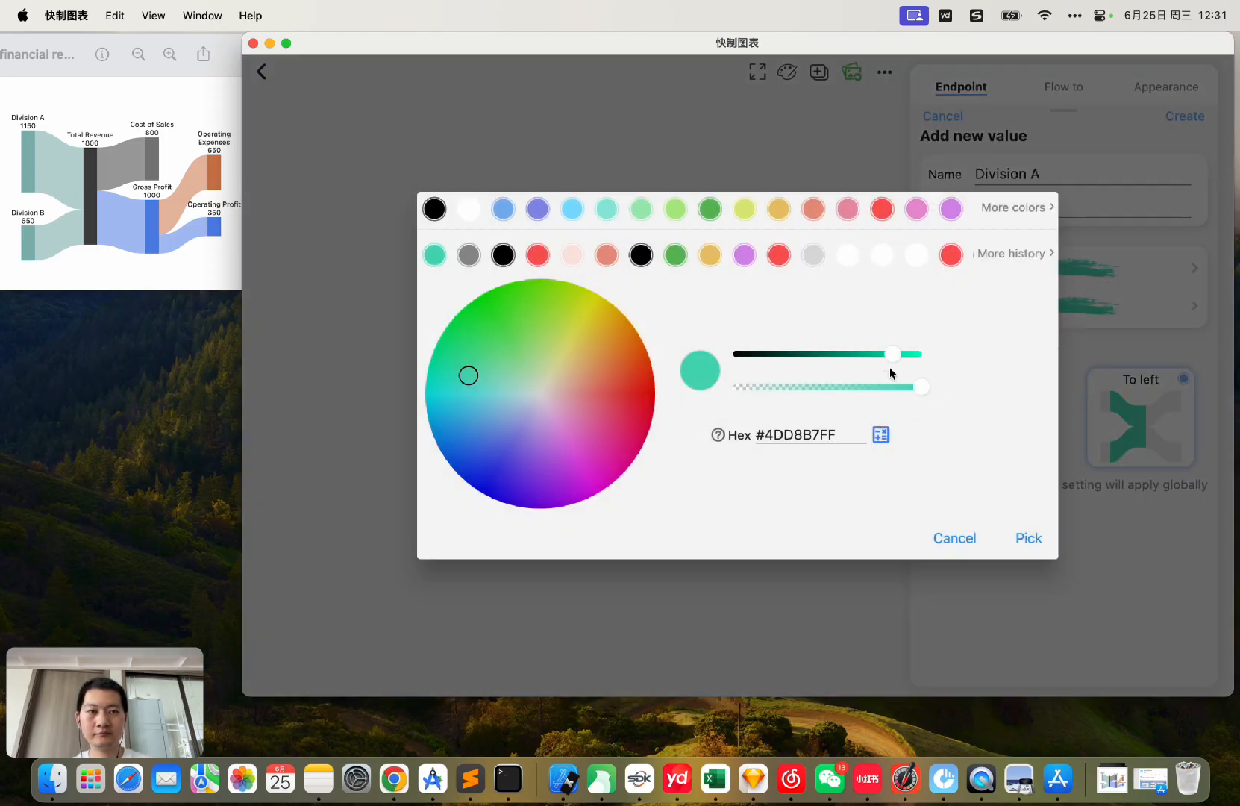
{"action": "left_click_drag", "start_coordinate": [926, 388], "coordinate": [838, 387]}
{"action": "left_click", "coordinate": [1022, 536]}
{"action": "left_click", "coordinate": [1185, 116]}
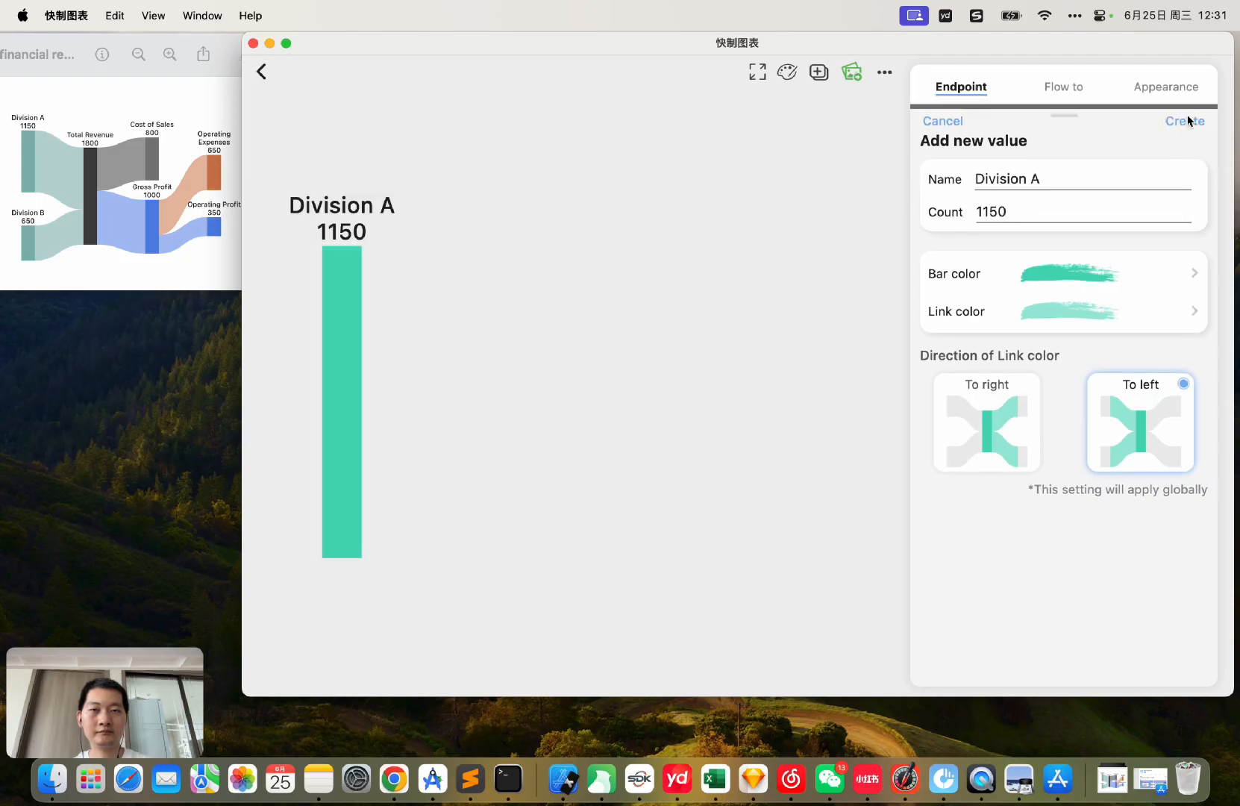
- Enter a second endpoint in column 1 named Division B with a count of 650
{"action": "left_click", "coordinate": [1064, 232]}
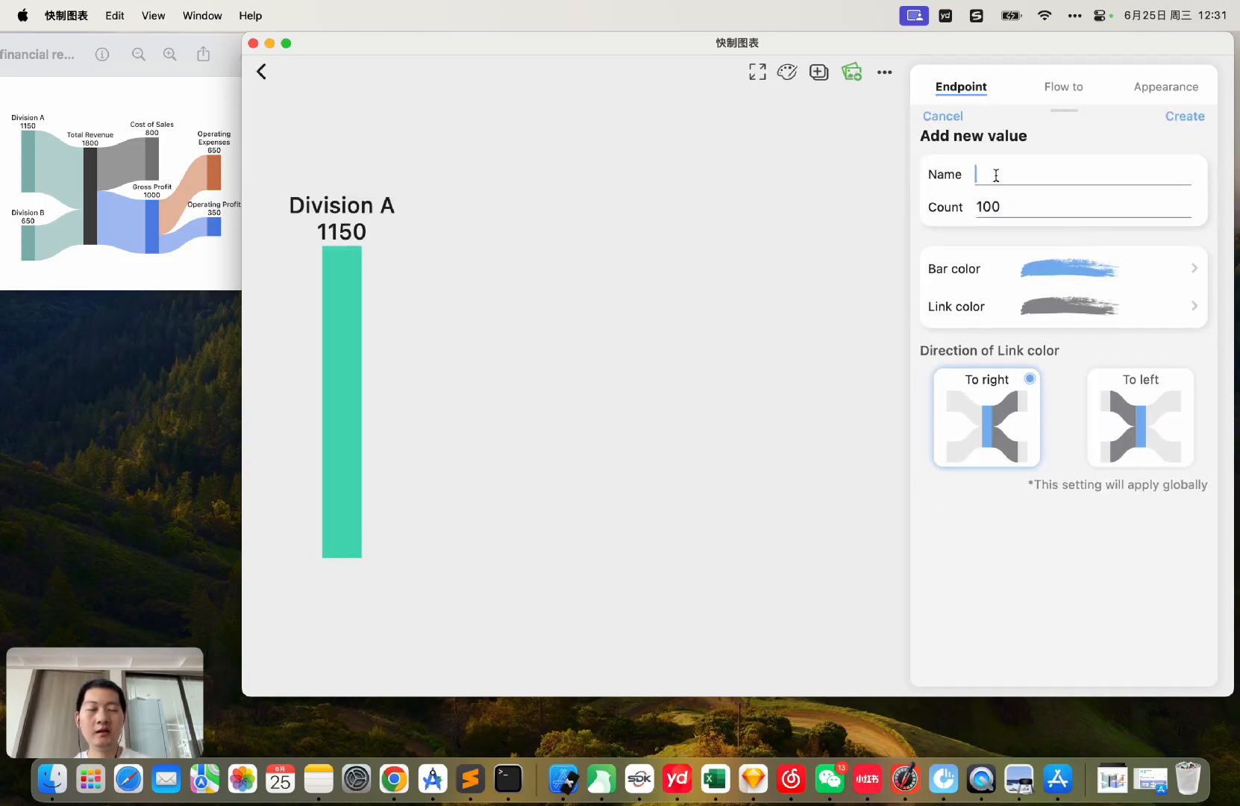
{"action": "type", "text": "Di"}
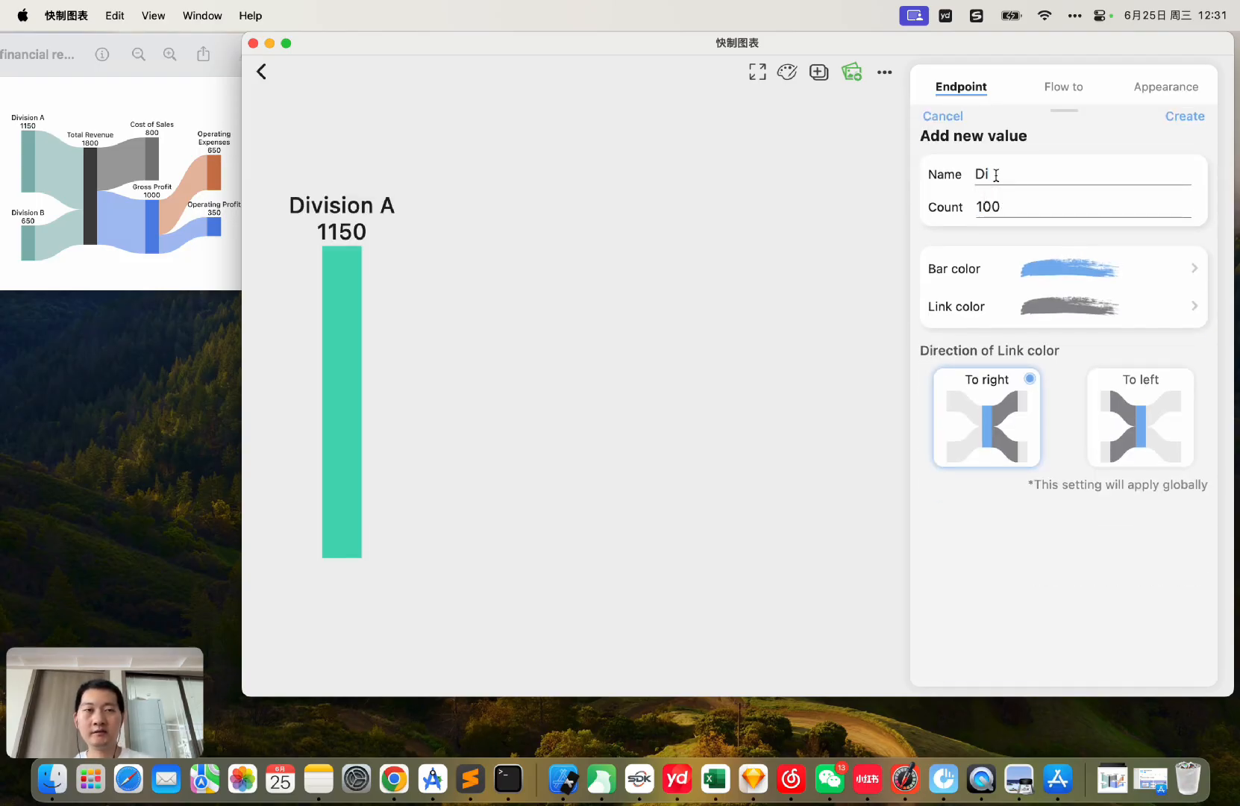
{"action": "type", "text": "vision B"}
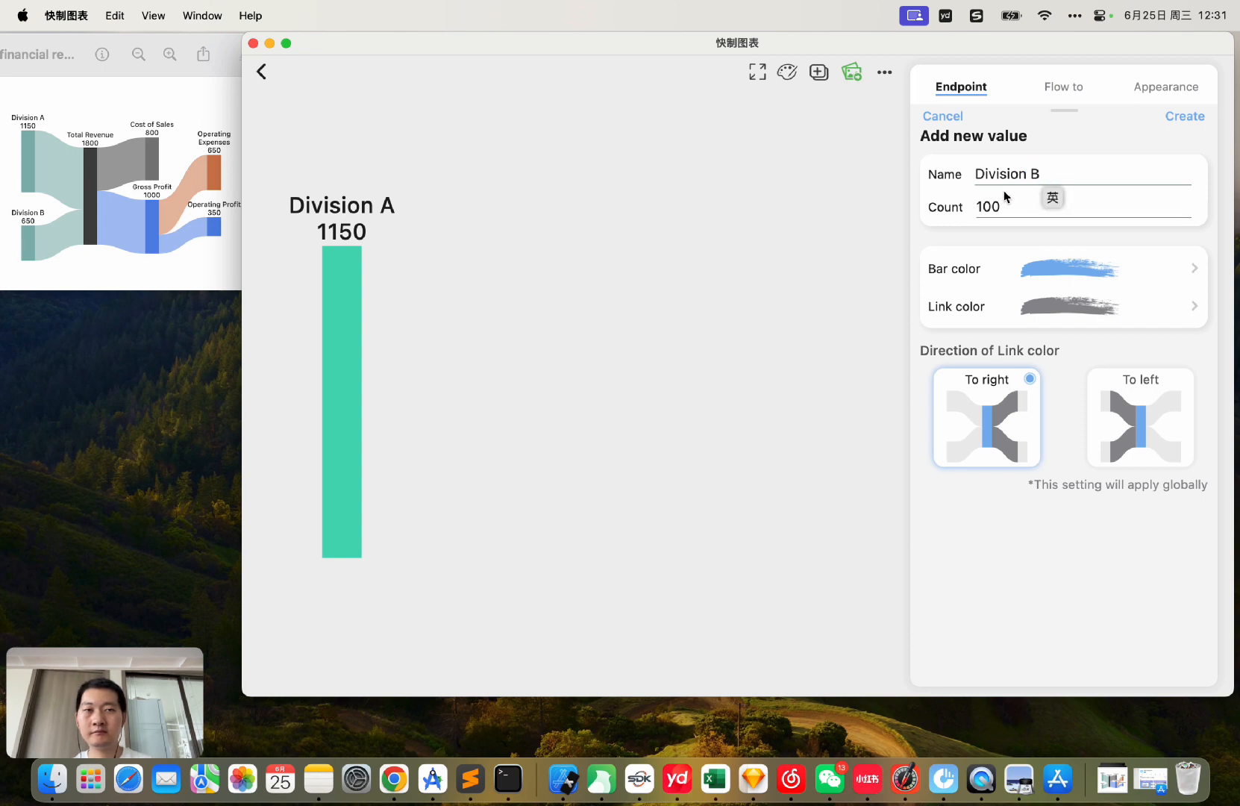
{"action": "left_click", "coordinate": [998, 202]}
{"action": "key", "text": "BackSpace"}
{"action": "key", "text": "BackSpace"}
{"action": "key", "text": "BackSpace"}
{"action": "type", "text": "650"}
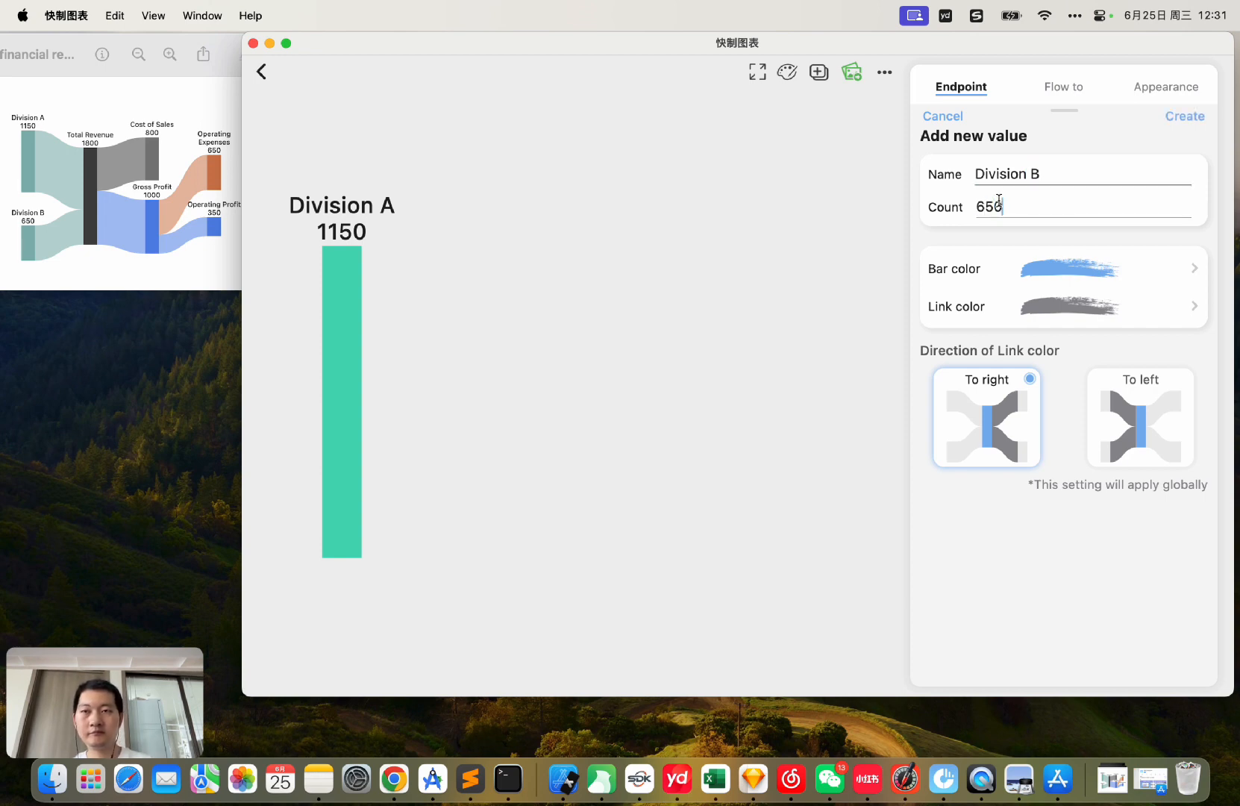
- Give Division B the same teal bar color and light teal link color as Division A, direction To left, and create it
{"action": "left_click", "coordinate": [1080, 270]}
{"action": "left_click", "coordinate": [470, 255]}
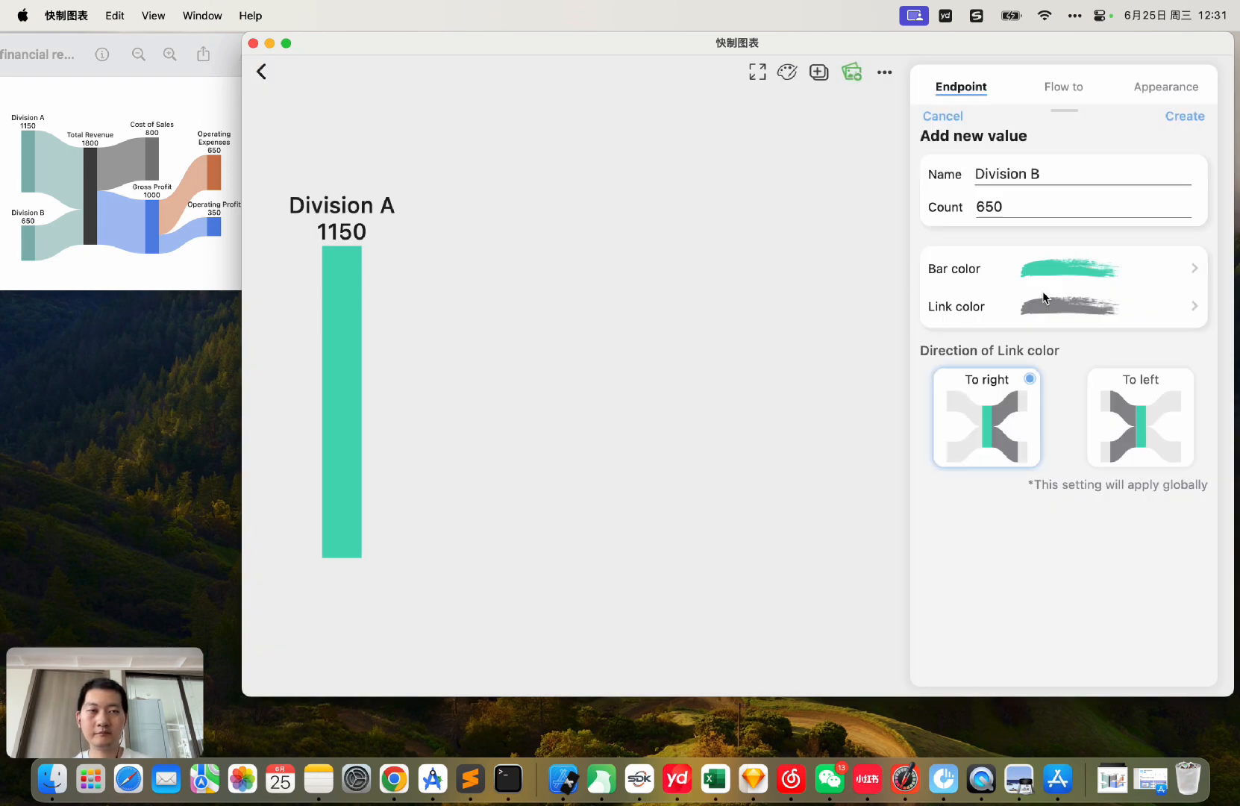
{"action": "left_click", "coordinate": [1047, 300]}
{"action": "left_click", "coordinate": [469, 256]}
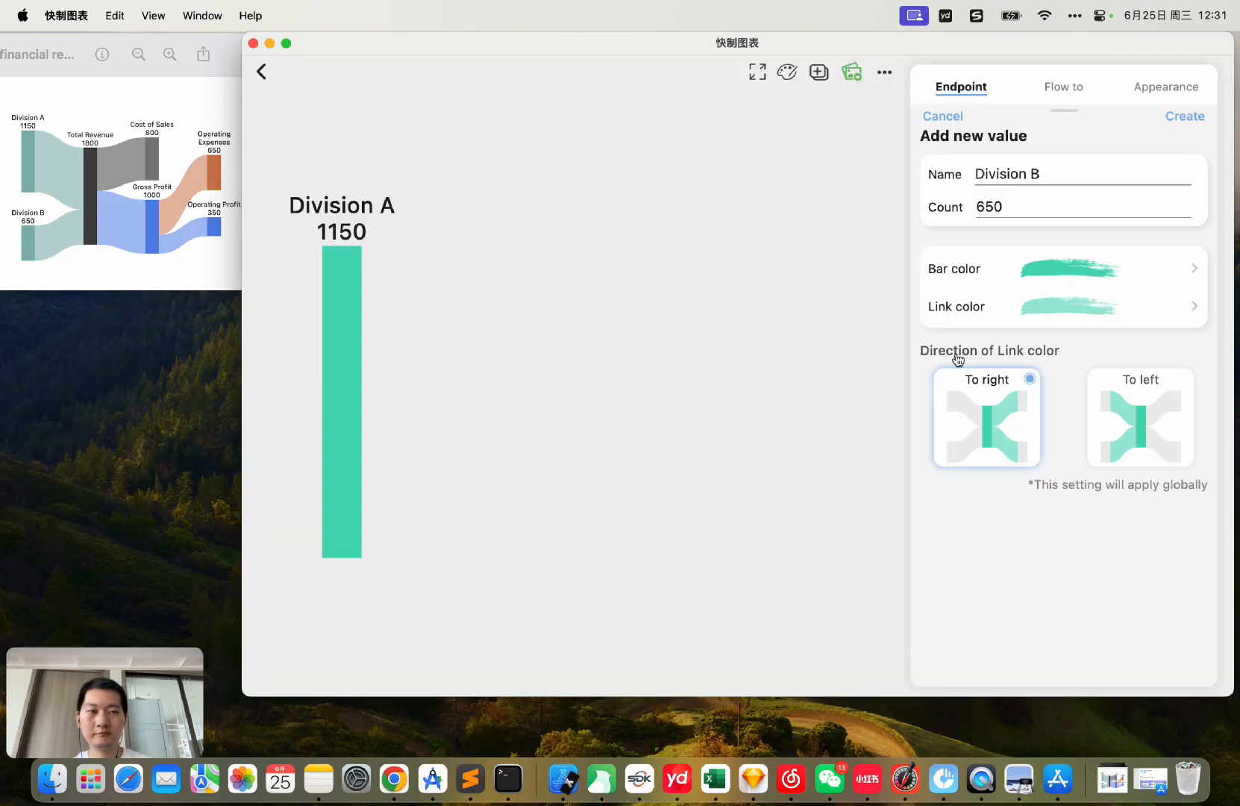
{"action": "left_click", "coordinate": [1158, 392]}
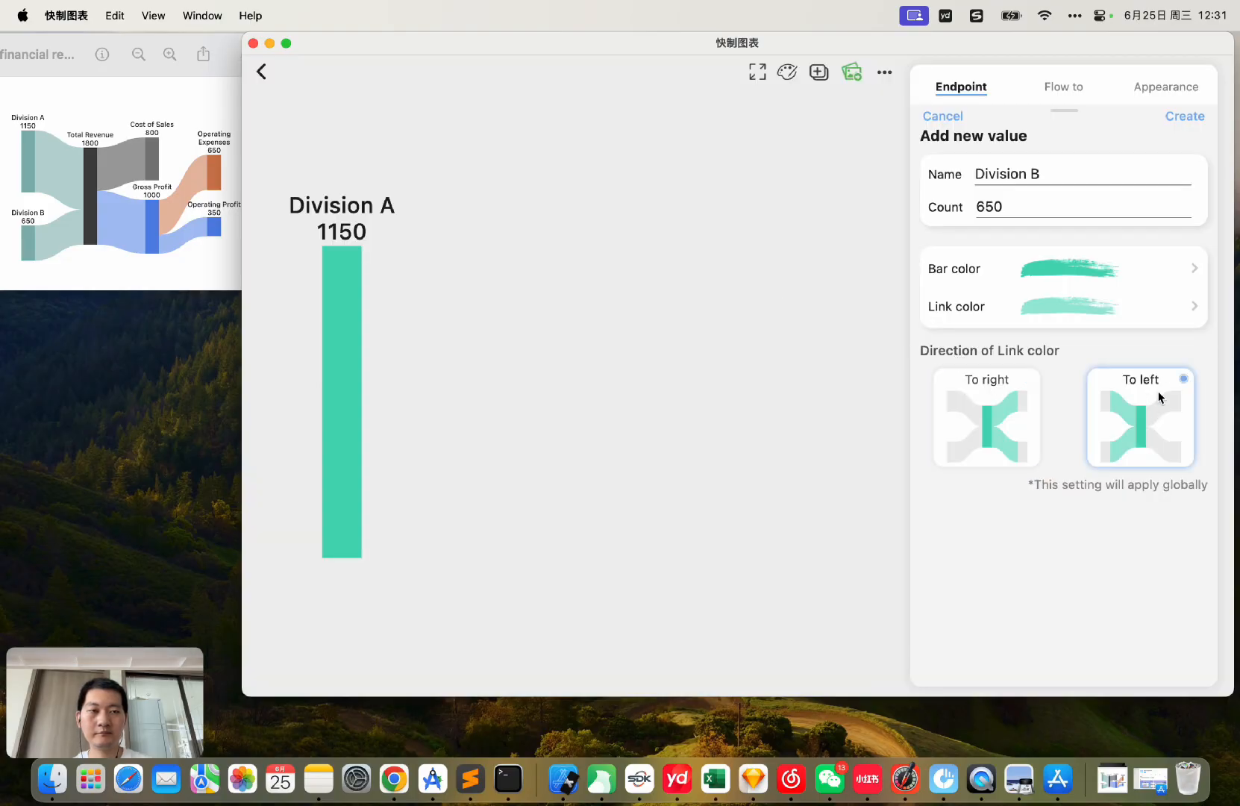
{"action": "left_click", "coordinate": [1185, 117]}
- Add a second column and enter a new endpoint in it named Total Revenue with a count of 1800
{"action": "left_click", "coordinate": [1048, 358]}
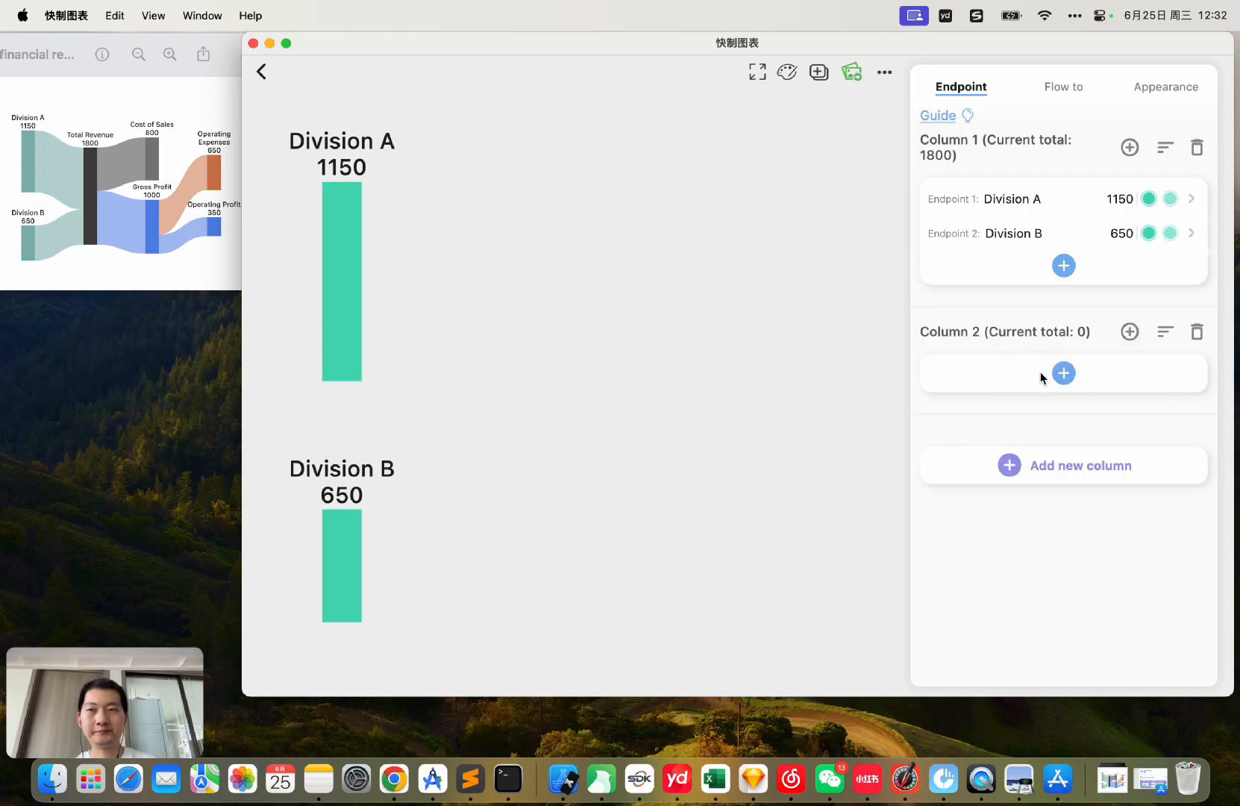
{"action": "left_click", "coordinate": [1041, 372]}
{"action": "left_click", "coordinate": [1000, 183]}
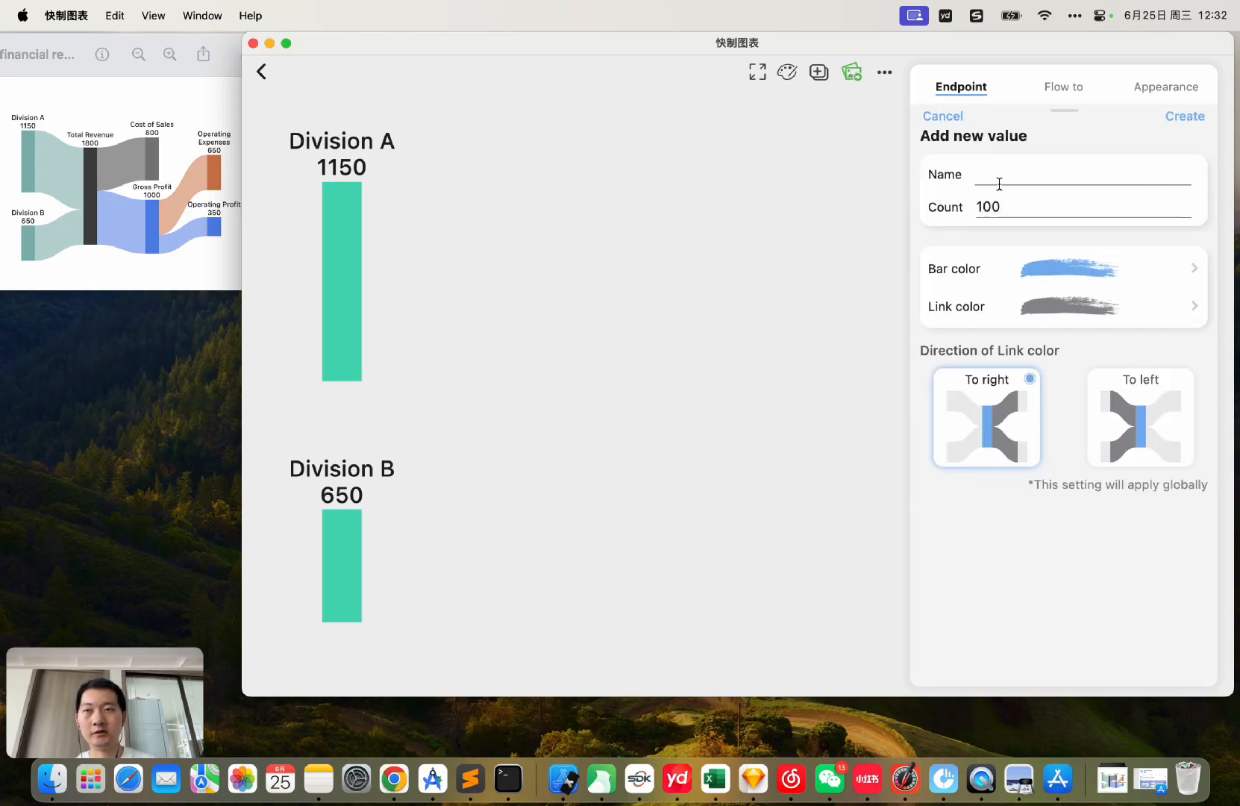
{"action": "type", "text": "To"}
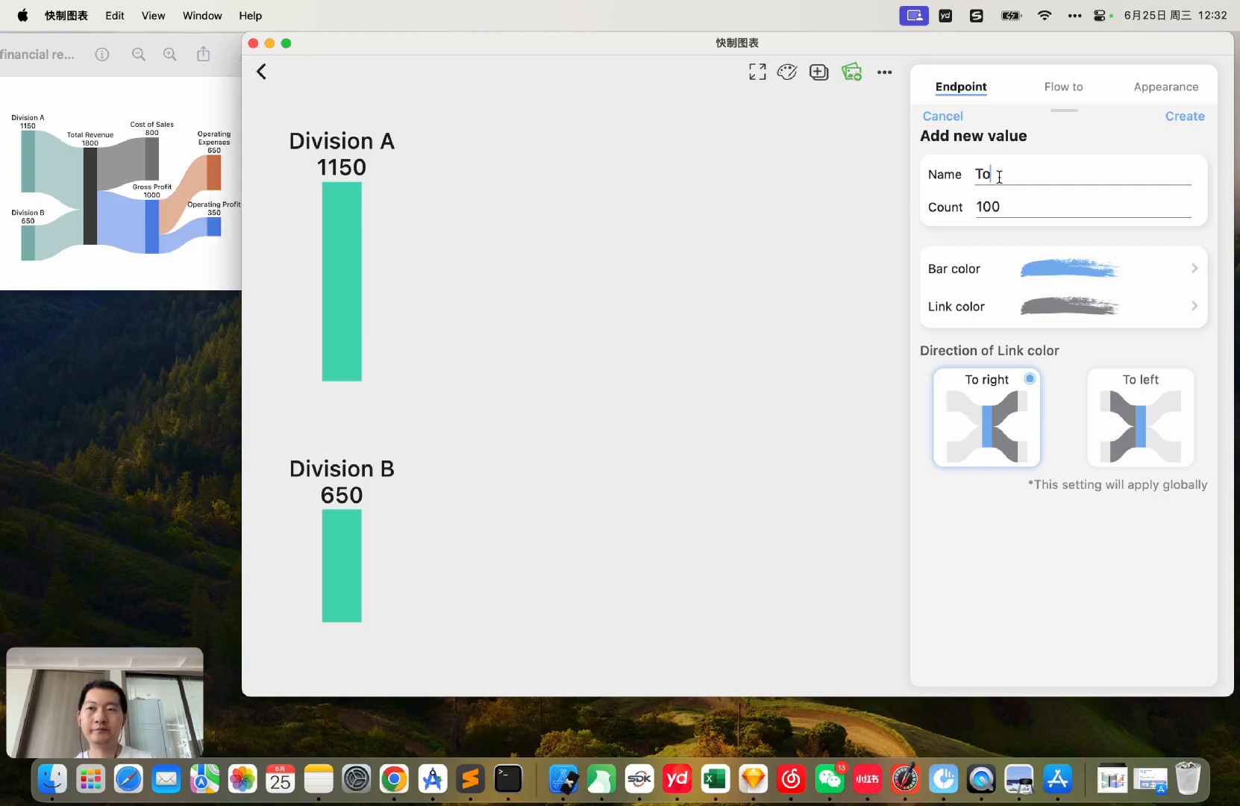
{"action": "type", "text": "tal Revenue"}
{"action": "left_click", "coordinate": [1006, 200]}
{"action": "key", "text": "BackSpace"}
{"action": "key", "text": "BackSpace"}
{"action": "key", "text": "BackSpace"}
{"action": "type", "text": "1800"}
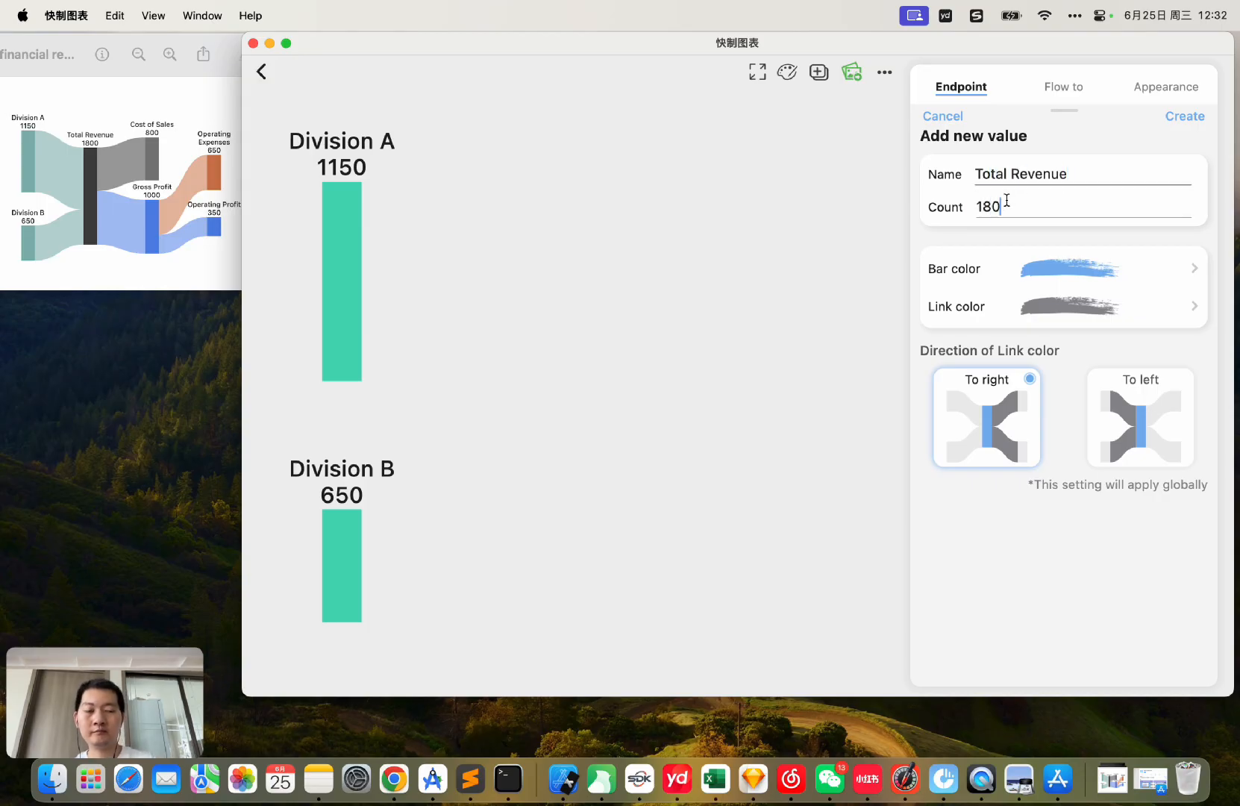
- Set Total Revenue's bar color to black, lightened slightly to a very dark gray
{"action": "left_click", "coordinate": [1036, 261]}
{"action": "left_click", "coordinate": [434, 209]}
{"action": "left_click", "coordinate": [1027, 537]}
{"action": "left_click", "coordinate": [1066, 271]}
{"action": "left_click_drag", "start_coordinate": [785, 353], "coordinate": [771, 353]}
{"action": "left_click", "coordinate": [1023, 536]}
- Set Total Revenue's link color to the recent light teal with direction To left, and create the endpoint
{"action": "left_click", "coordinate": [1085, 316]}
{"action": "left_click", "coordinate": [510, 255]}
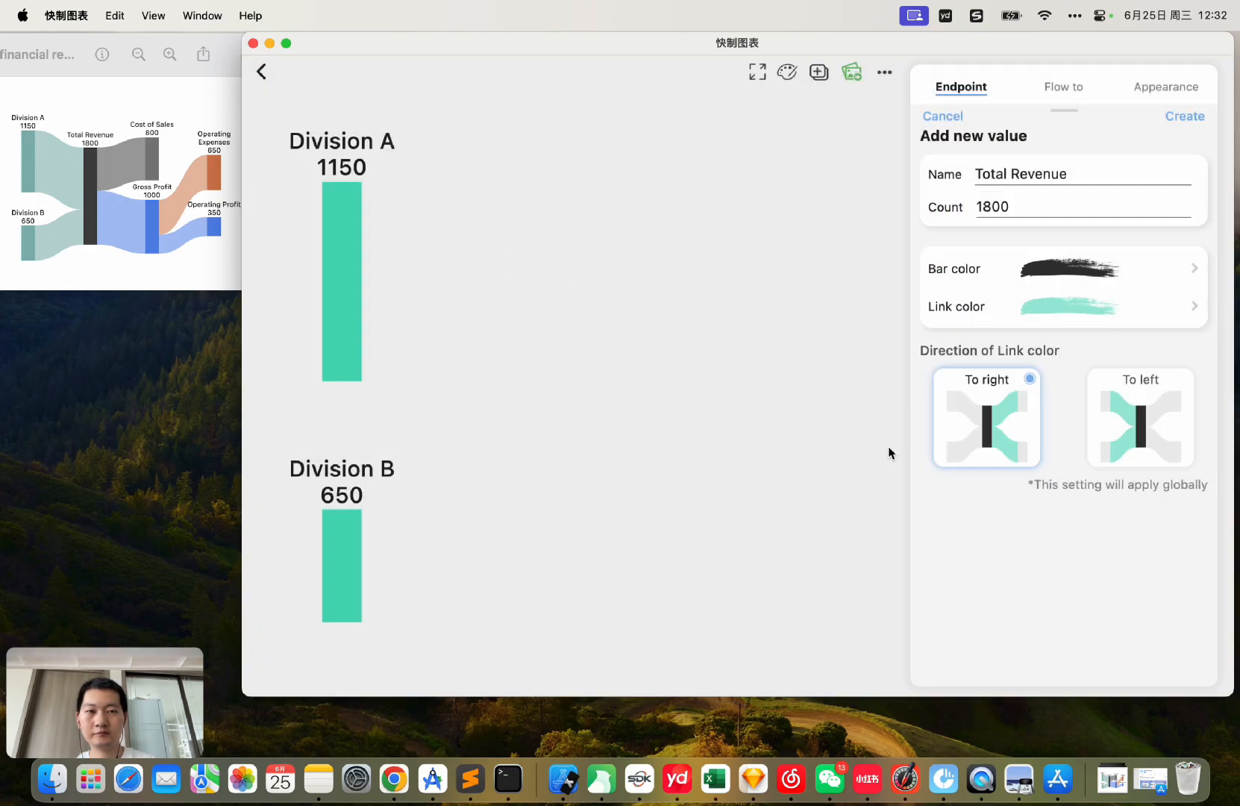
{"action": "left_click", "coordinate": [1140, 418]}
{"action": "left_click", "coordinate": [1185, 116]}
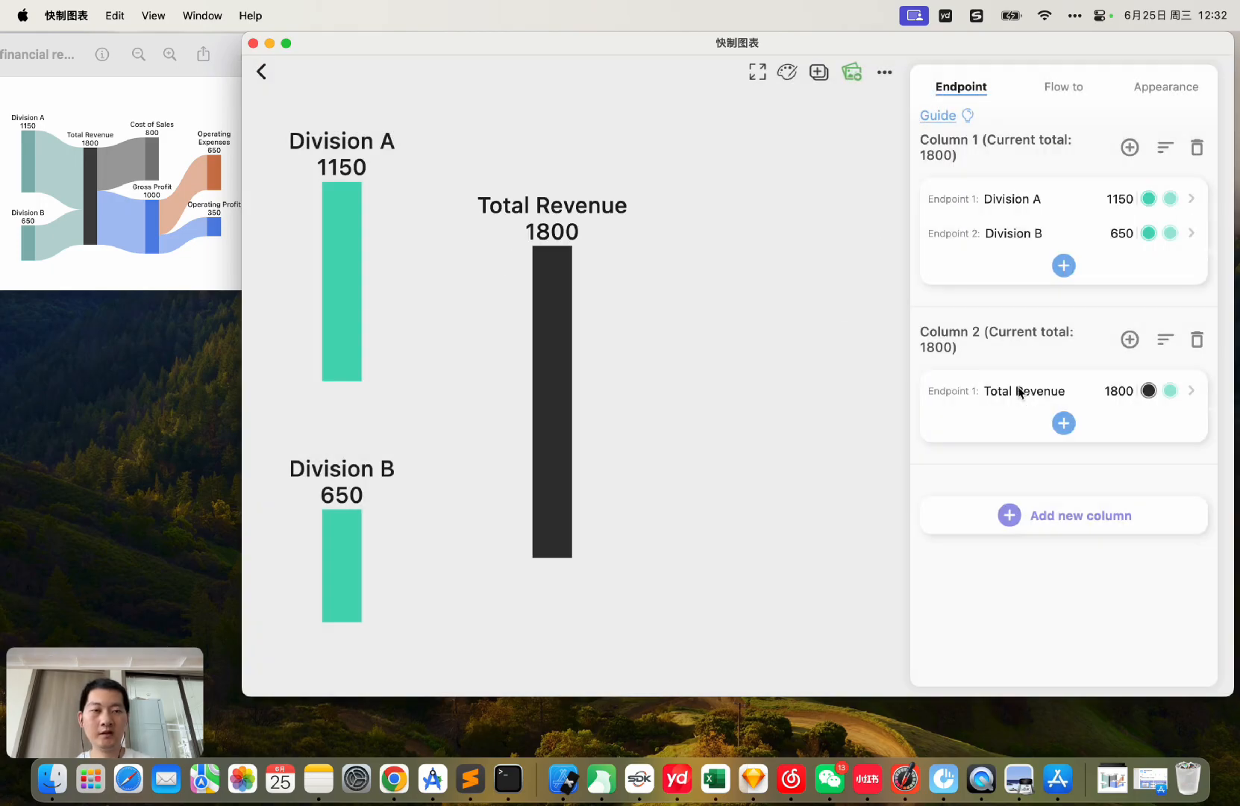
- Add a third column and enter a new endpoint in it named Cost of Sales with a count of 800
{"action": "left_click", "coordinate": [1032, 515]}
{"action": "left_click", "coordinate": [1063, 528]}
{"action": "left_click", "coordinate": [981, 174]}
{"action": "type", "text": "Cost of"}
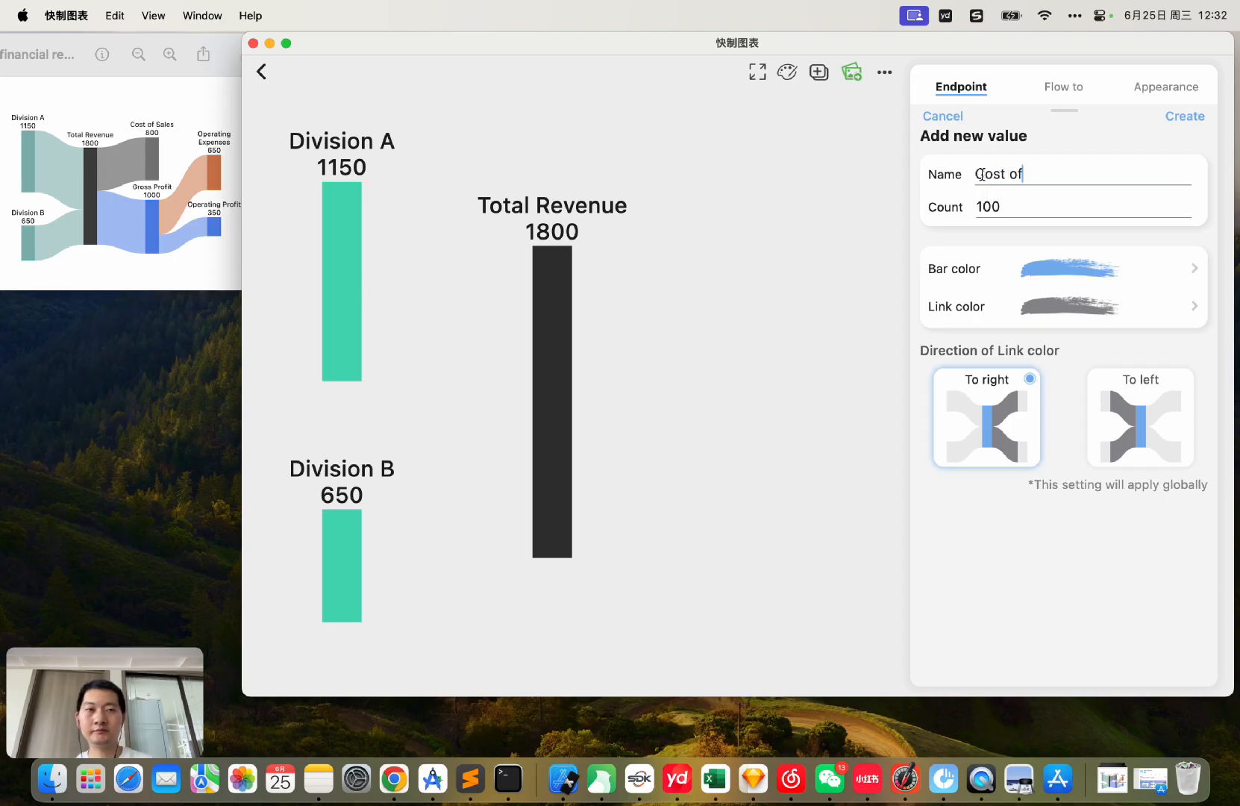
{"action": "type", "text": " Sales"}
{"action": "left_click", "coordinate": [1027, 207]}
{"action": "key", "text": "BackSpace"}
{"action": "key", "text": "BackSpace"}
{"action": "key", "text": "BackSpace"}
{"action": "type", "text": "800"}
- Set Cost of Sales' bar color to the recent very dark gray and create the endpoint
{"action": "left_click", "coordinate": [1059, 267]}
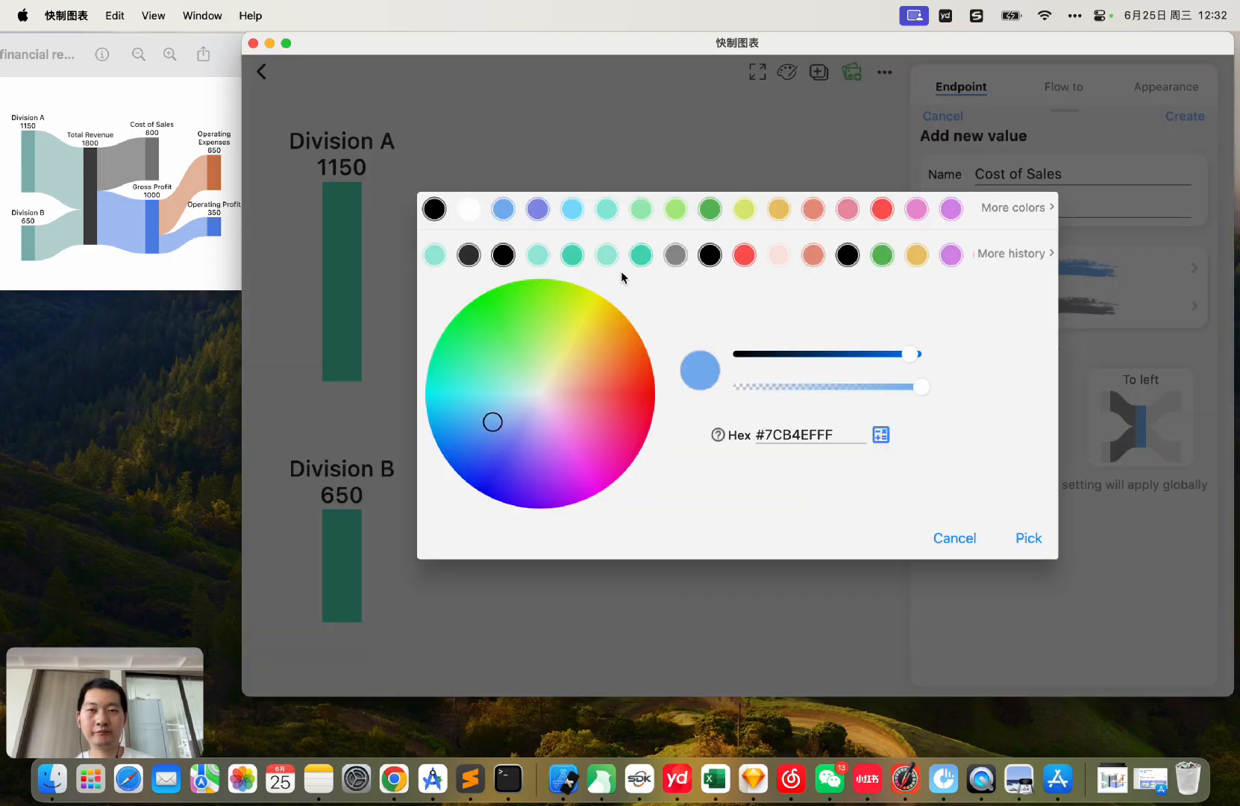
{"action": "left_click", "coordinate": [474, 254]}
{"action": "left_click", "coordinate": [1185, 117]}
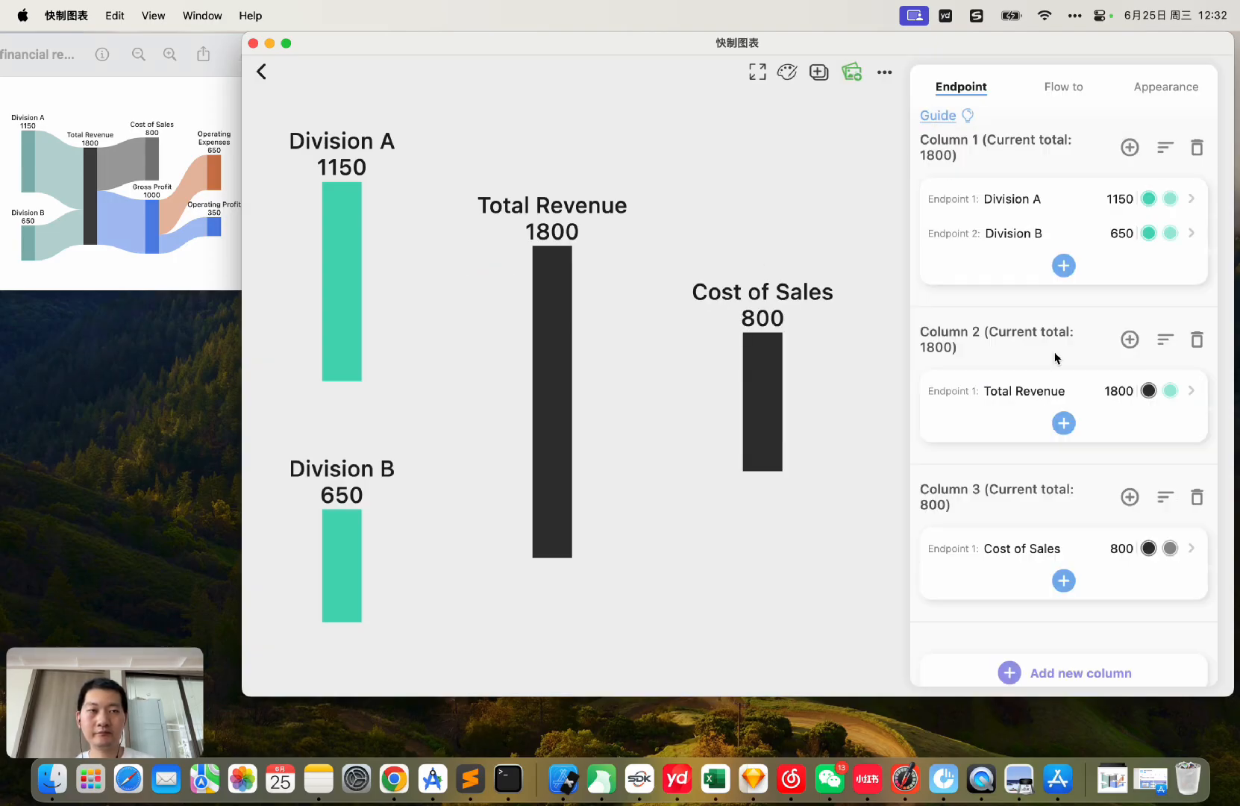
- Enter a new endpoint in Column 3 named Gross Profit with a count of 1000
{"action": "scroll", "coordinate": [1056, 359], "scroll_direction": "down", "scroll_amount": 3}
{"action": "left_click", "coordinate": [1060, 499]}
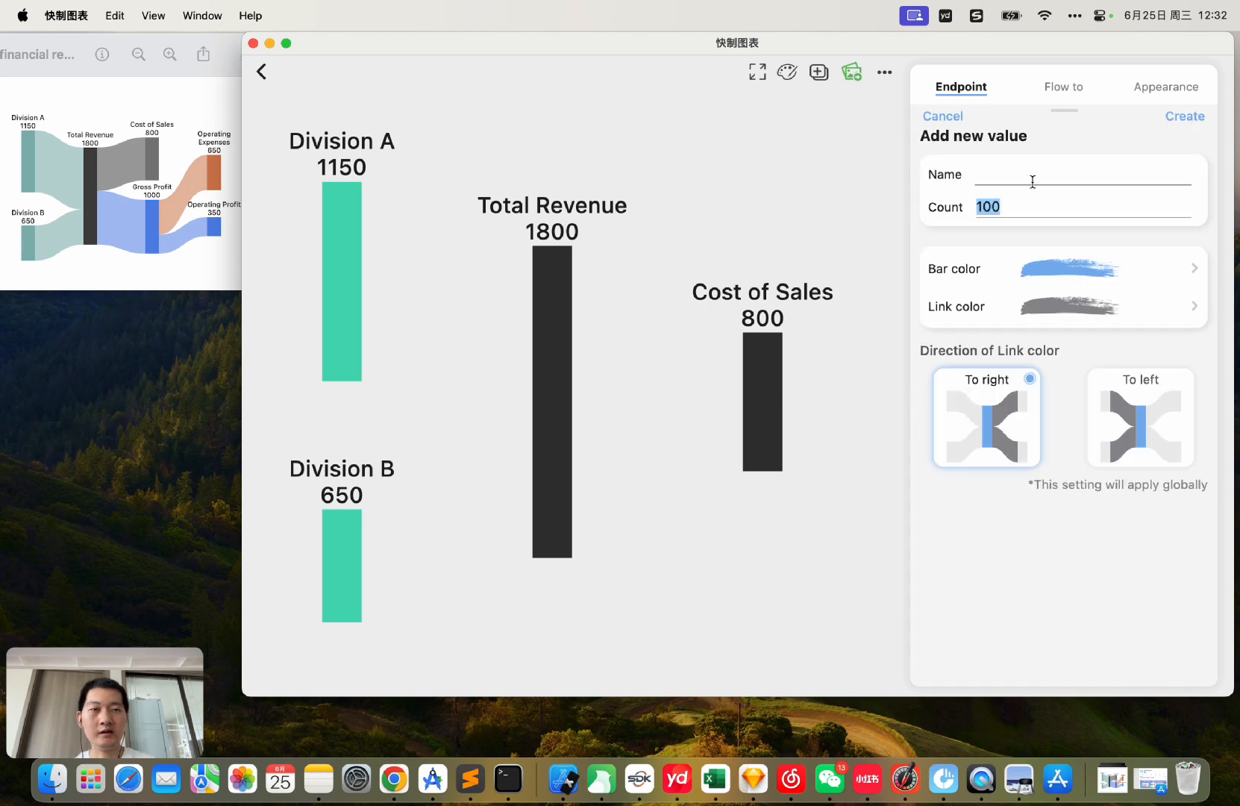
{"action": "left_click", "coordinate": [1033, 181]}
{"action": "type", "text": "Gross Profit"}
{"action": "left_click", "coordinate": [1004, 207]}
{"action": "type", "text": "0"}
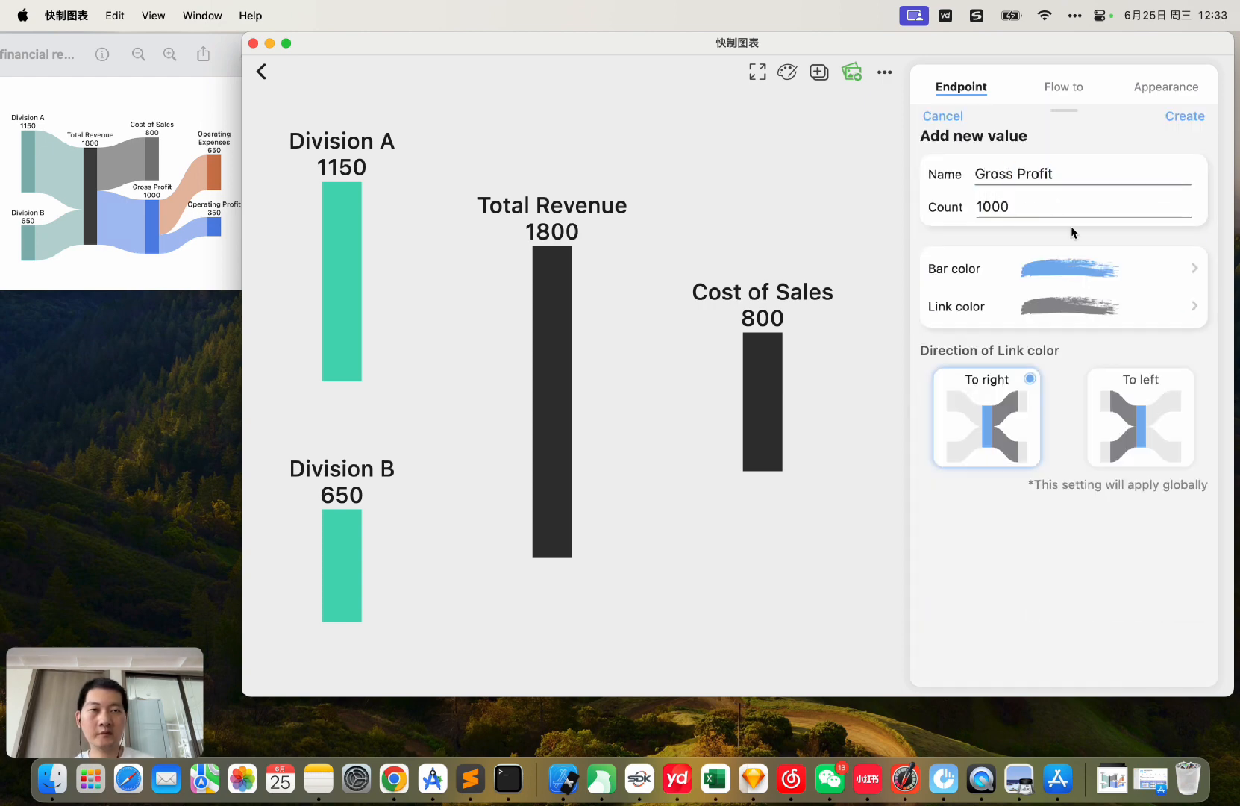
- Give Gross Profit a slightly more saturated blue bar color and the same blue at reduced opacity as link color, and create the endpoint
{"action": "left_click", "coordinate": [1057, 278]}
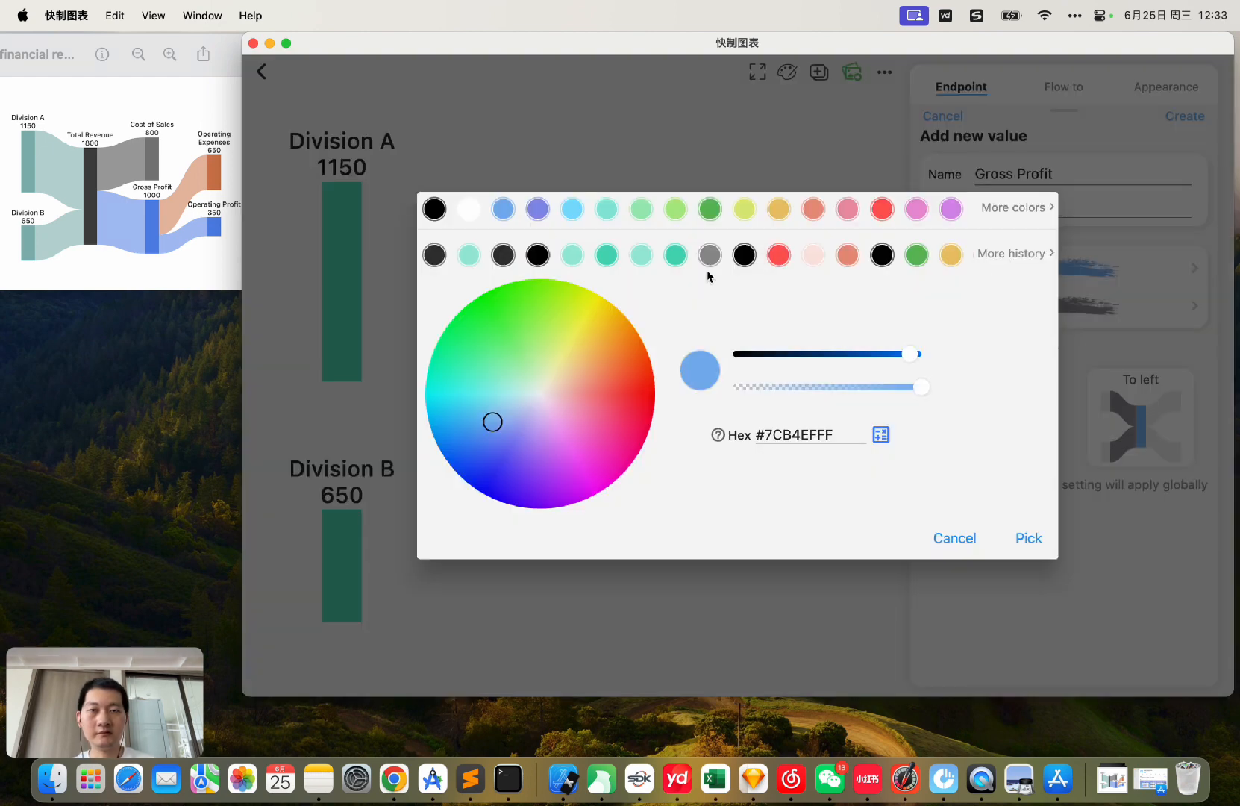
{"action": "left_click", "coordinate": [479, 429]}
{"action": "left_click", "coordinate": [1026, 539]}
{"action": "left_click", "coordinate": [1088, 305]}
{"action": "left_click", "coordinate": [435, 255]}
{"action": "left_click", "coordinate": [1087, 305]}
{"action": "left_click_drag", "start_coordinate": [921, 386], "coordinate": [836, 396]}
{"action": "left_click", "coordinate": [1028, 538]}
{"action": "left_click", "coordinate": [1182, 116]}
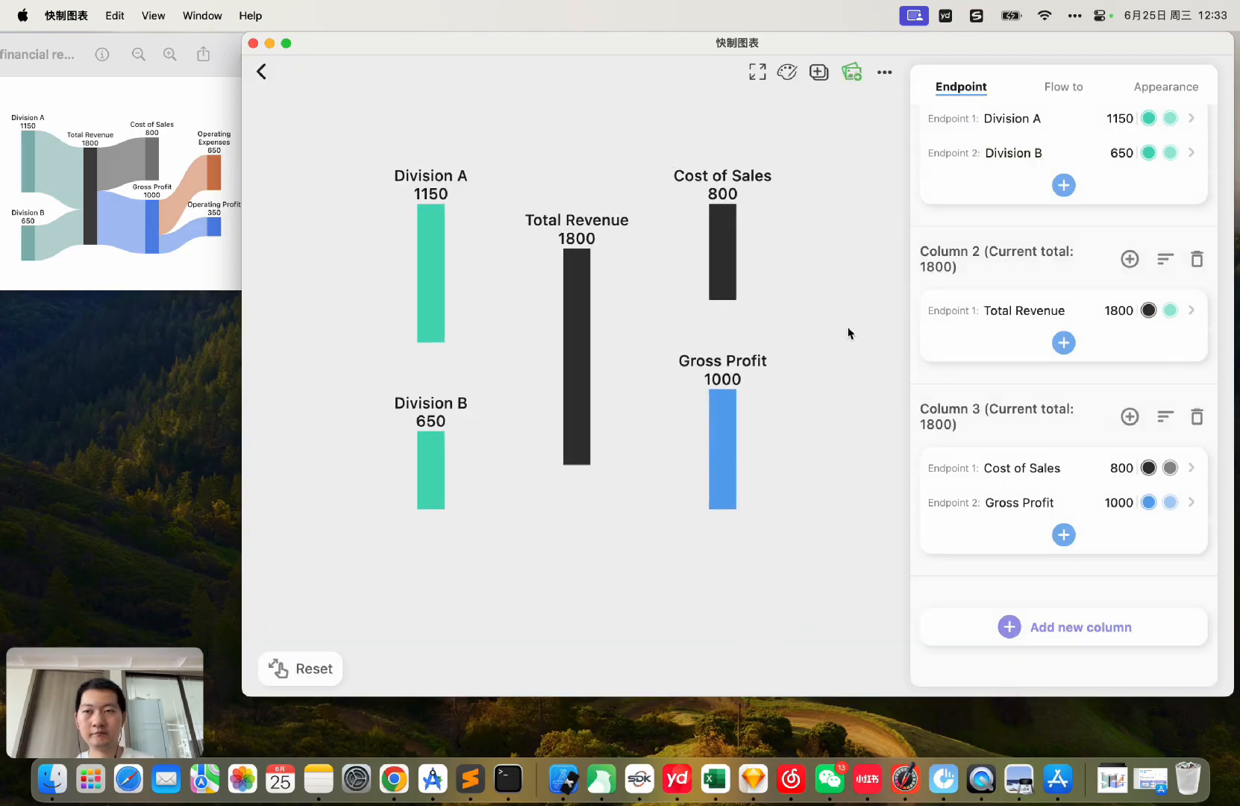
- Add a fourth column and enter a new endpoint in it named Operating Expenses with a count of 650
{"action": "scroll", "coordinate": [1007, 590], "scroll_direction": "down", "scroll_amount": 2}
{"action": "left_click", "coordinate": [1009, 593]}
{"action": "left_click", "coordinate": [1064, 496]}
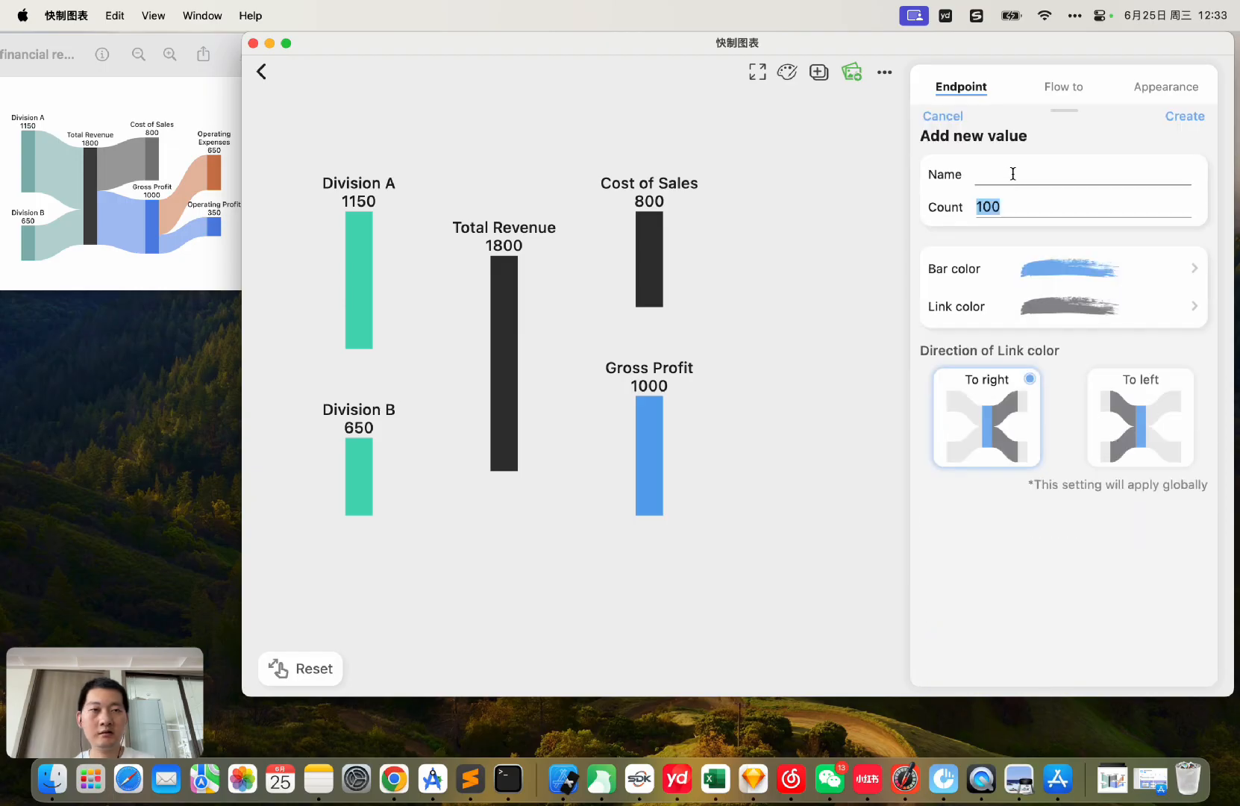
{"action": "left_click", "coordinate": [1012, 174]}
{"action": "type", "text": "Operating E"}
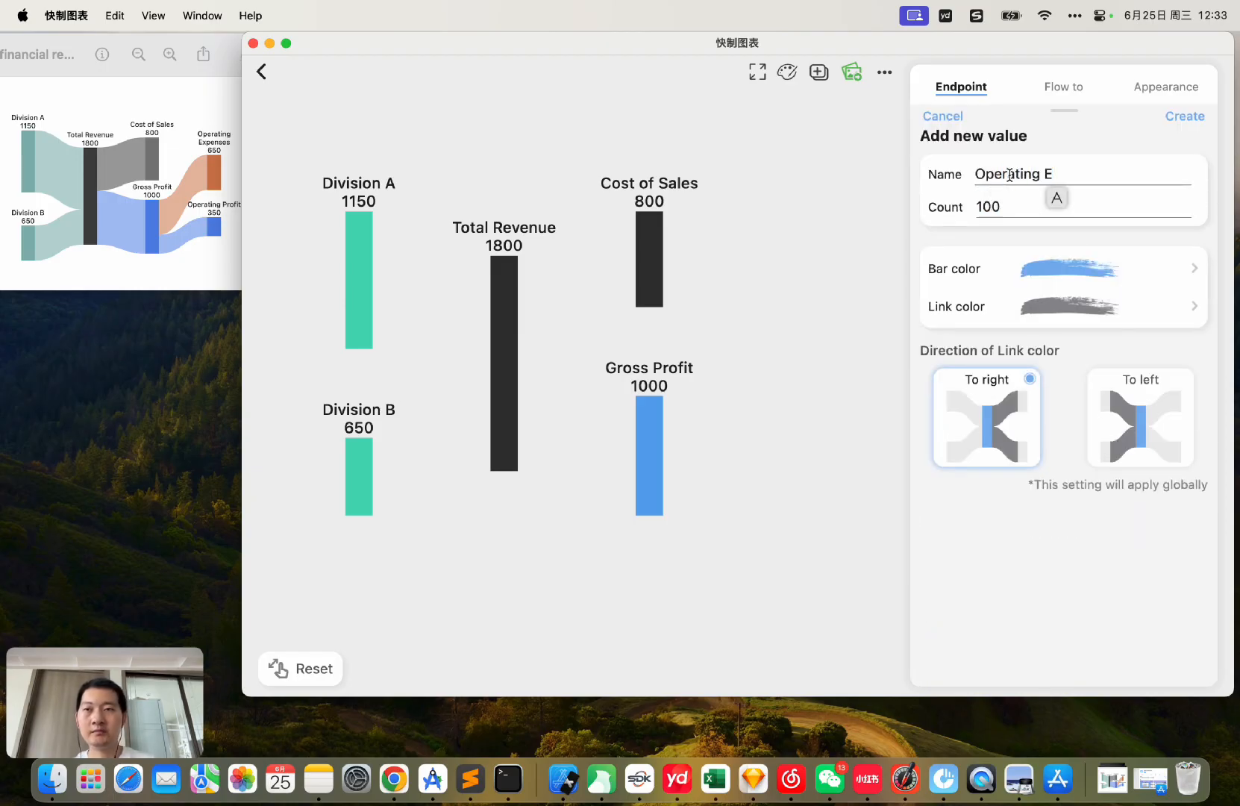
{"action": "type", "text": "XPENS"}
{"action": "key", "text": "BackSpace"}
{"action": "key", "text": "BackSpace"}
{"action": "key", "text": "BackSpace"}
{"action": "key", "text": "BackSpace"}
{"action": "key", "text": "BackSpace"}
{"action": "key", "text": "Caps_Lock"}
{"action": "type", "text": "xpenses"}
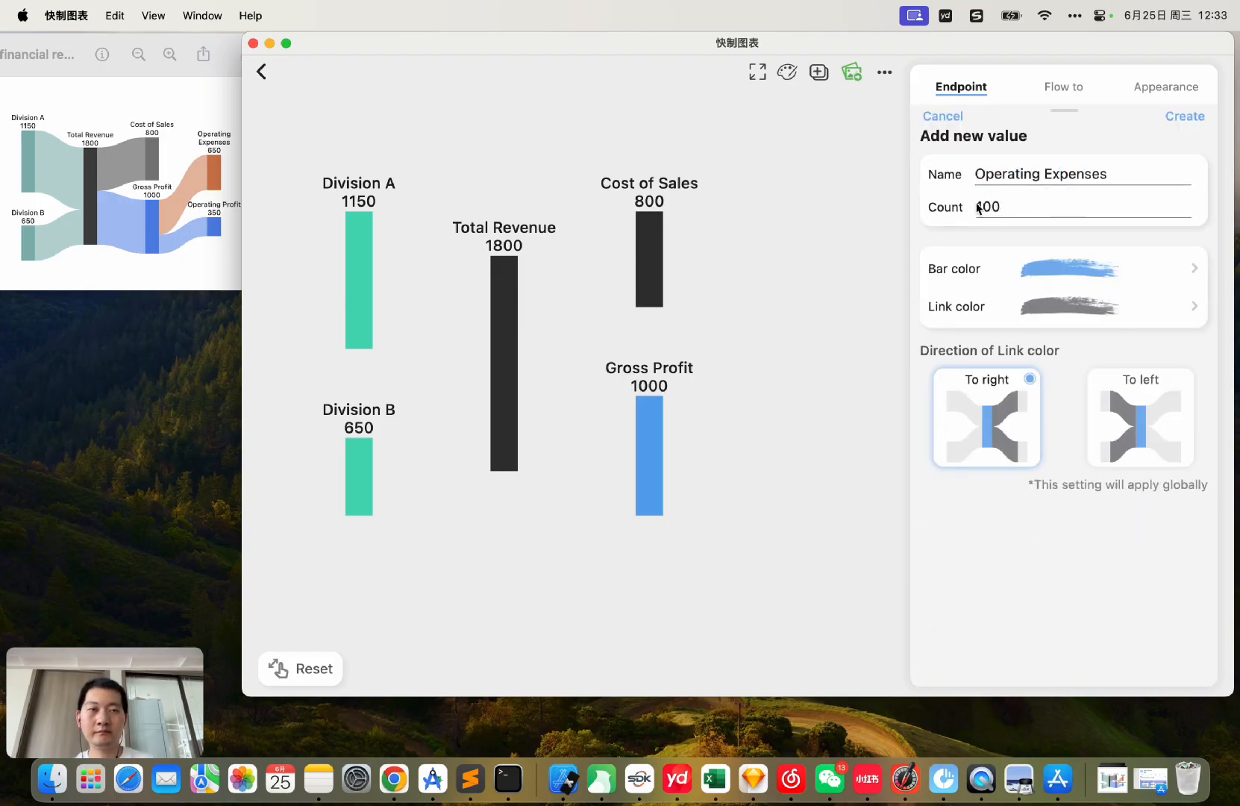
{"action": "left_click", "coordinate": [979, 209]}
{"action": "key", "text": "BackSpace"}
{"action": "type", "text": "650"}
- Set Operating Expenses' bar color to the preset orange and its link color to half-transparent orange #FD8F527E, and create the endpoint
{"action": "left_click", "coordinate": [1011, 267]}
{"action": "left_click", "coordinate": [1011, 207]}
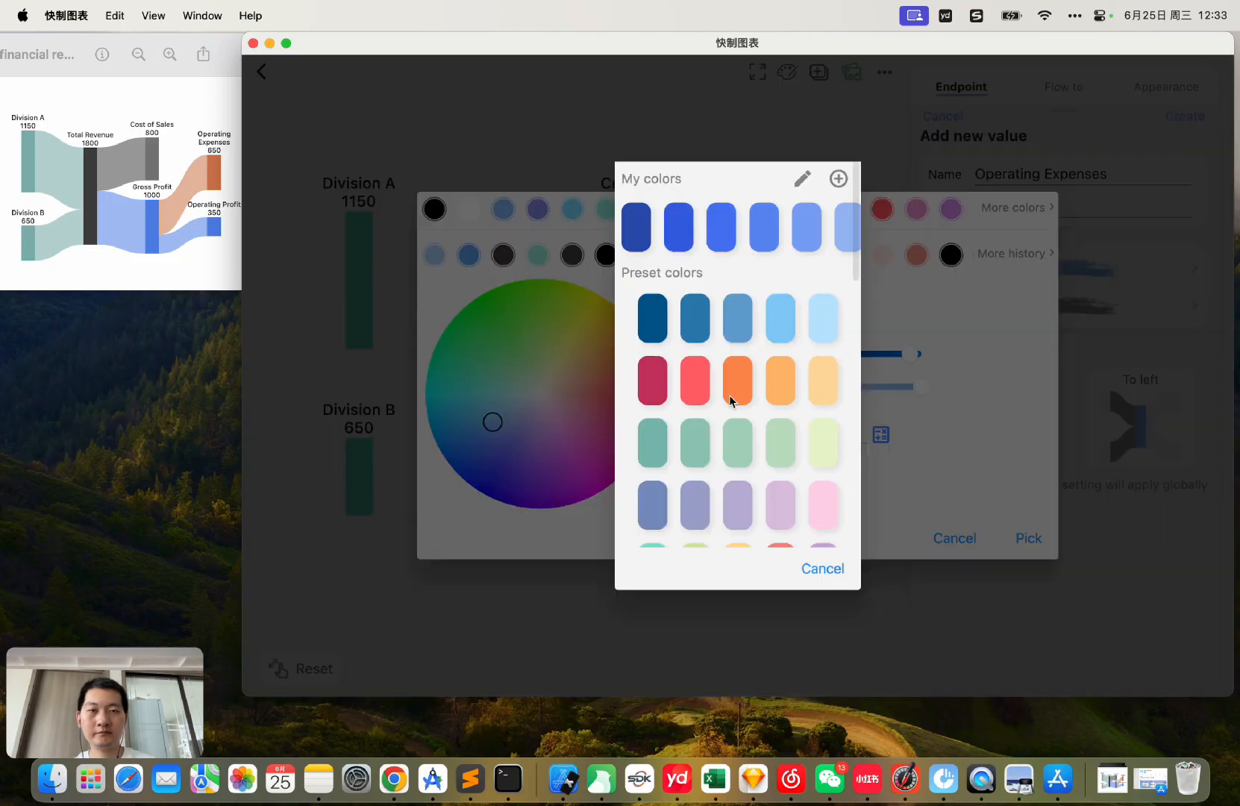
{"action": "left_click", "coordinate": [731, 400]}
{"action": "left_click", "coordinate": [946, 306]}
{"action": "left_click_drag", "start_coordinate": [831, 386], "coordinate": [825, 386]}
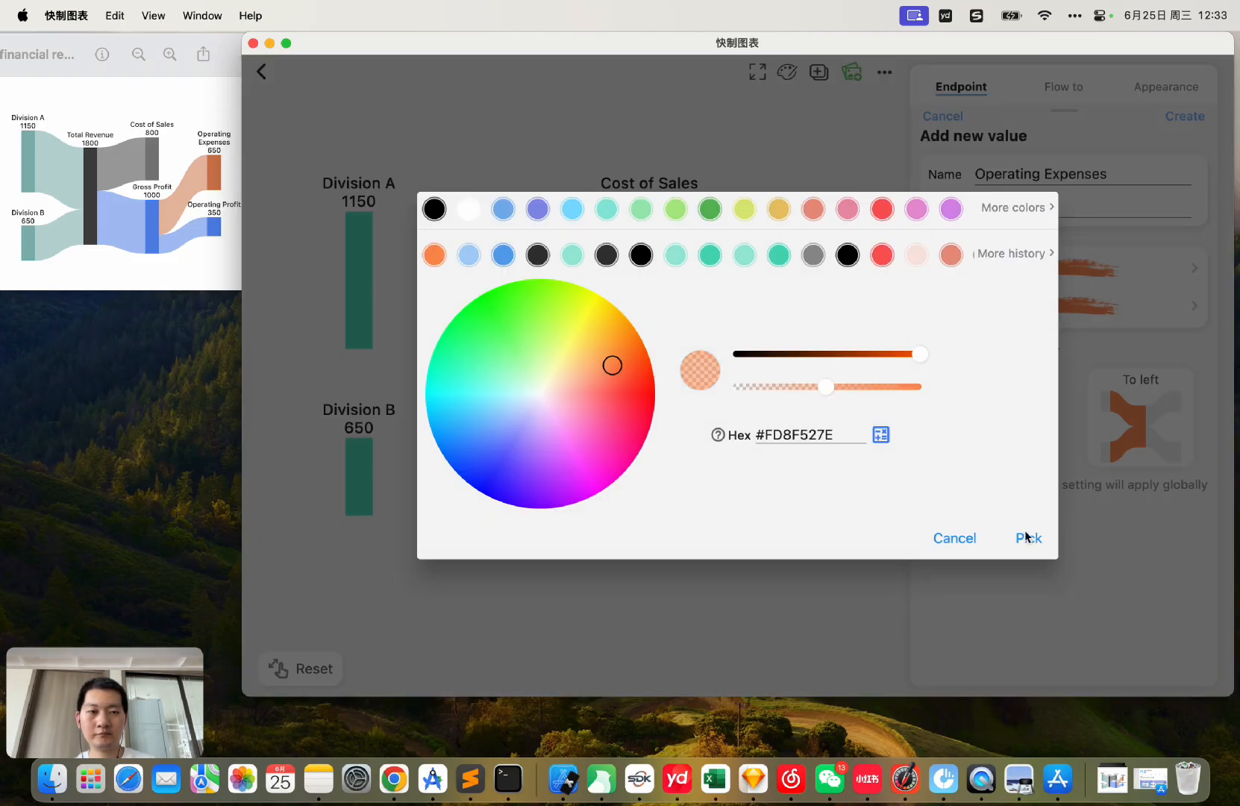
{"action": "left_click", "coordinate": [1028, 538]}
{"action": "left_click", "coordinate": [1185, 116]}
- Enter a new endpoint in Column 4 named Operating Profit with a count of 350
{"action": "scroll", "coordinate": [1075, 411], "scroll_direction": "down", "scroll_amount": 2}
{"action": "left_click", "coordinate": [1063, 501]}
{"action": "left_click", "coordinate": [1014, 174]}
{"action": "type", "text": "Op"}
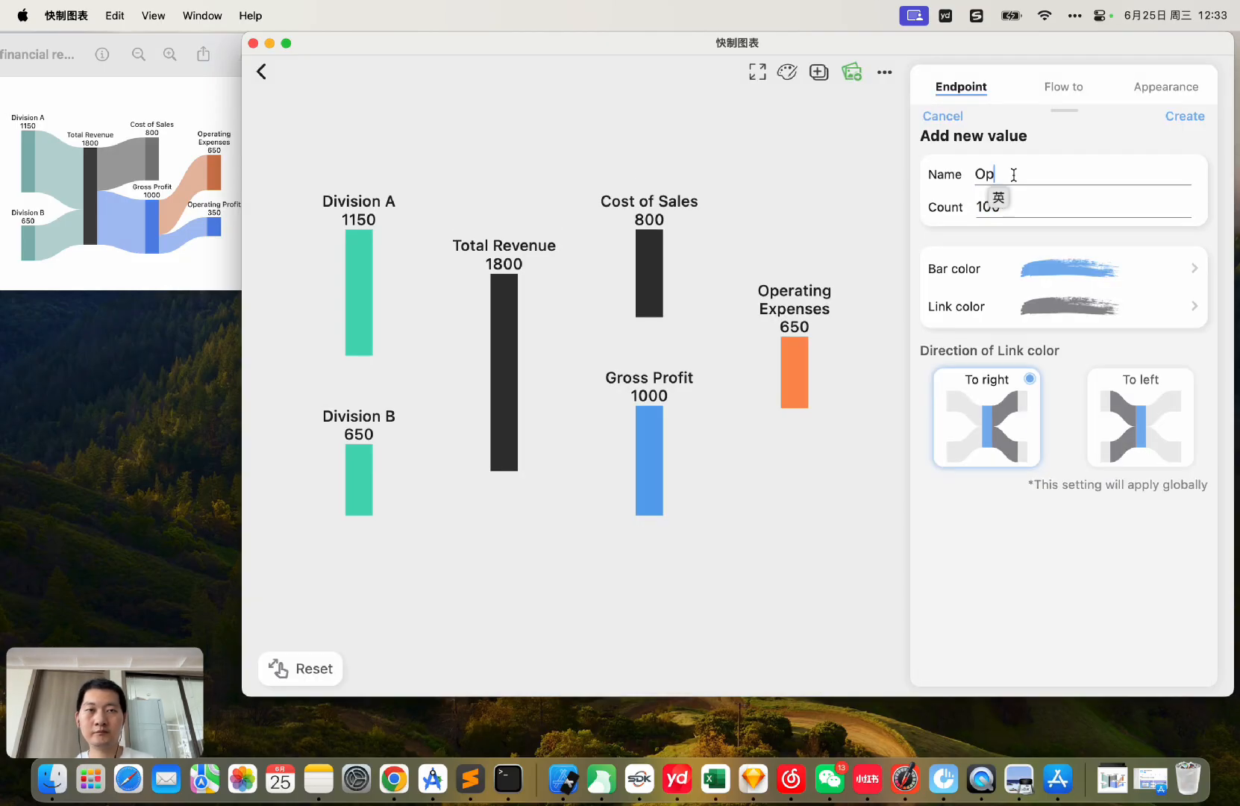
{"action": "type", "text": "erating Profit"}
{"action": "left_click", "coordinate": [1010, 209]}
{"action": "key", "text": "BackSpace"}
{"action": "type", "text": "3"}
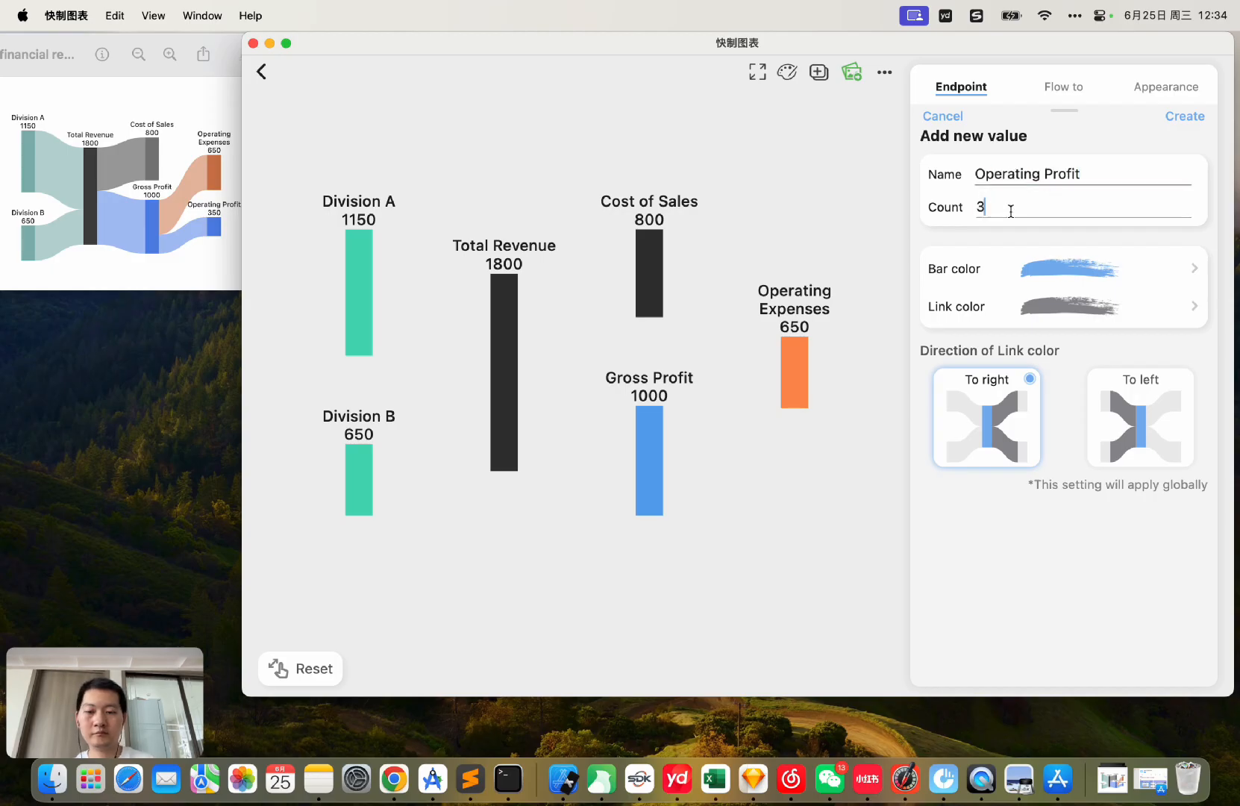
{"action": "type", "text": "50"}
- Set Operating Profit's bar to the recent blue and its link to the recent light blue with direction To left, and create the endpoint
{"action": "left_click", "coordinate": [1062, 268]}
{"action": "left_click", "coordinate": [541, 256]}
{"action": "left_click", "coordinate": [1063, 306]}
{"action": "left_click", "coordinate": [542, 255]}
{"action": "left_click", "coordinate": [1141, 418]}
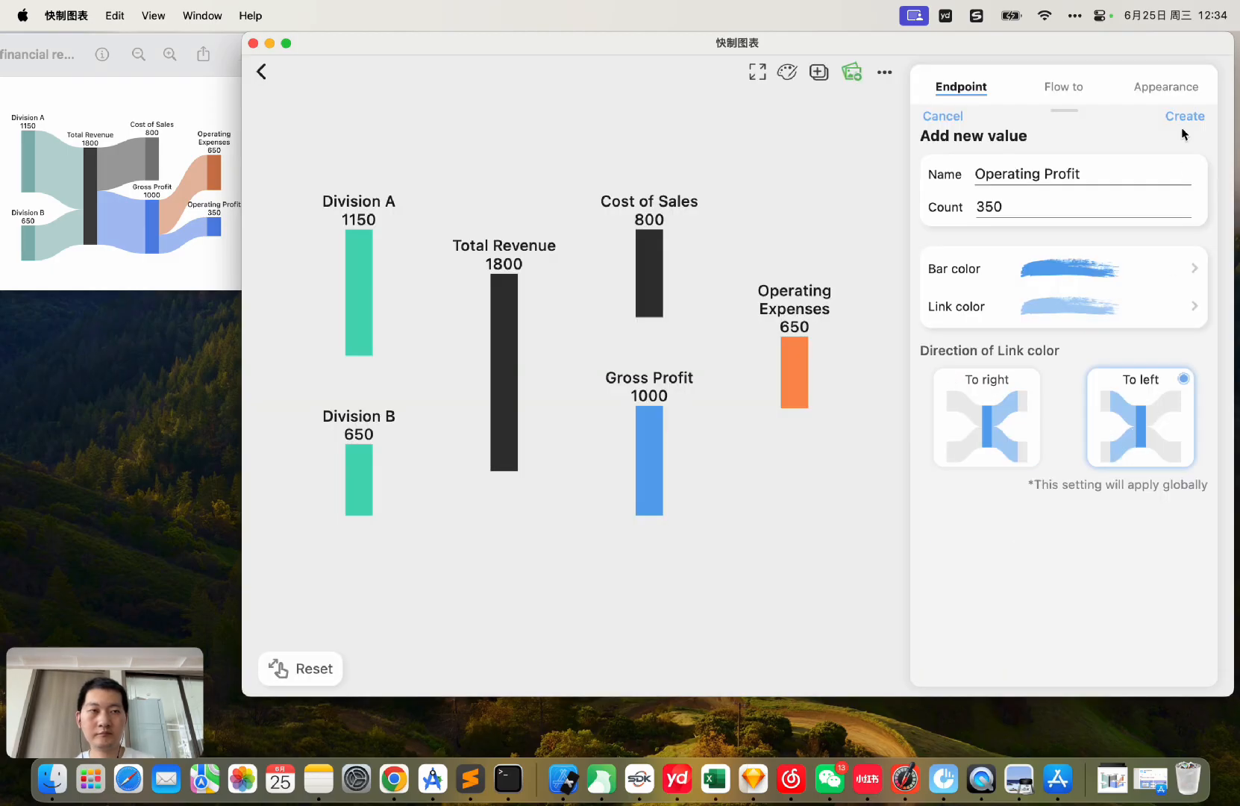
{"action": "left_click", "coordinate": [1185, 117]}
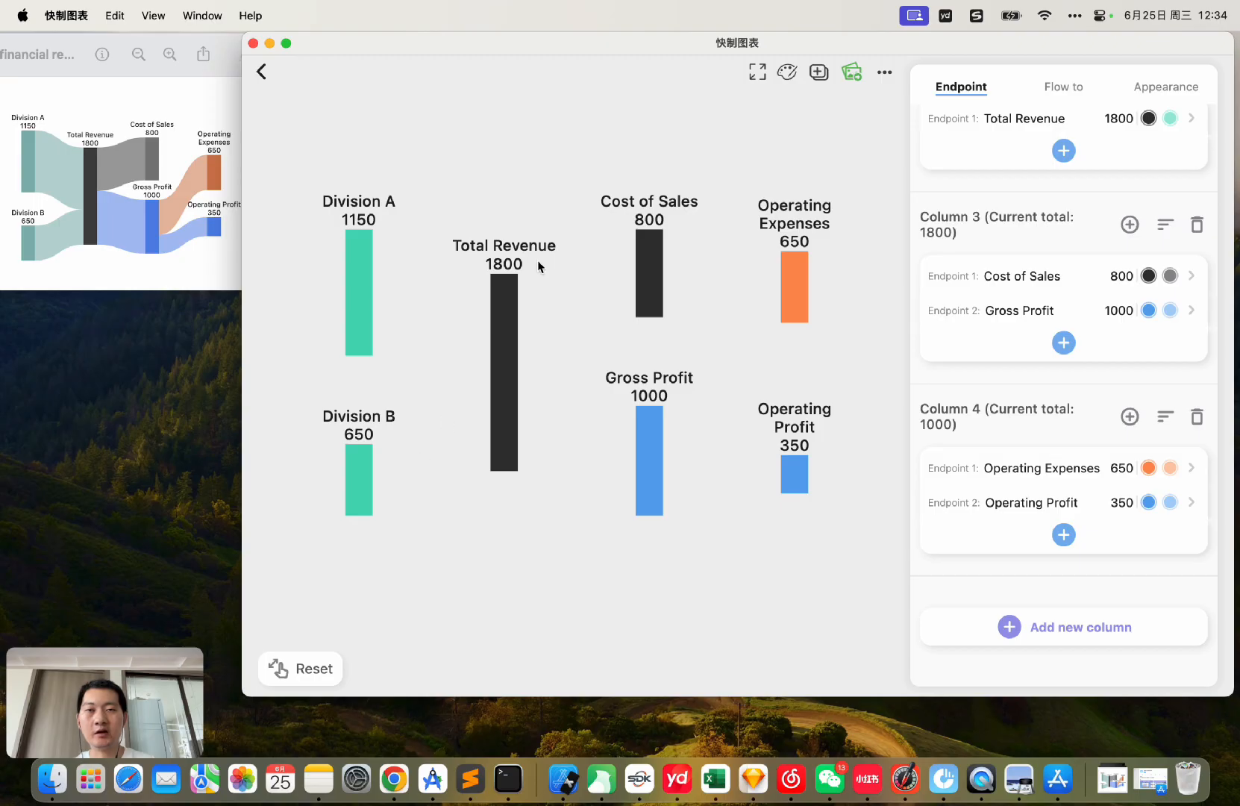
- Enlarge the reference image in Preview to examine its flows between endpoints, and return to 快制图表
{"action": "left_click", "coordinate": [199, 171]}
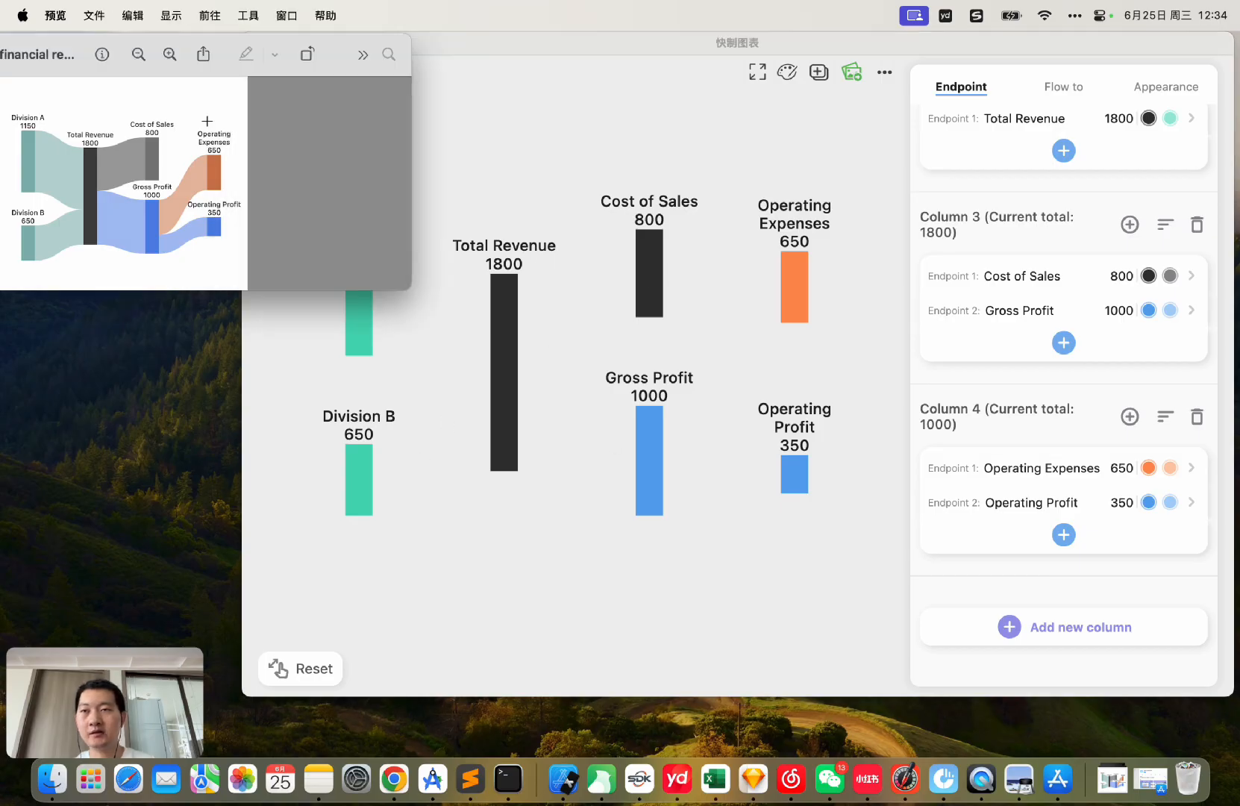
{"action": "double_click", "coordinate": [87, 45]}
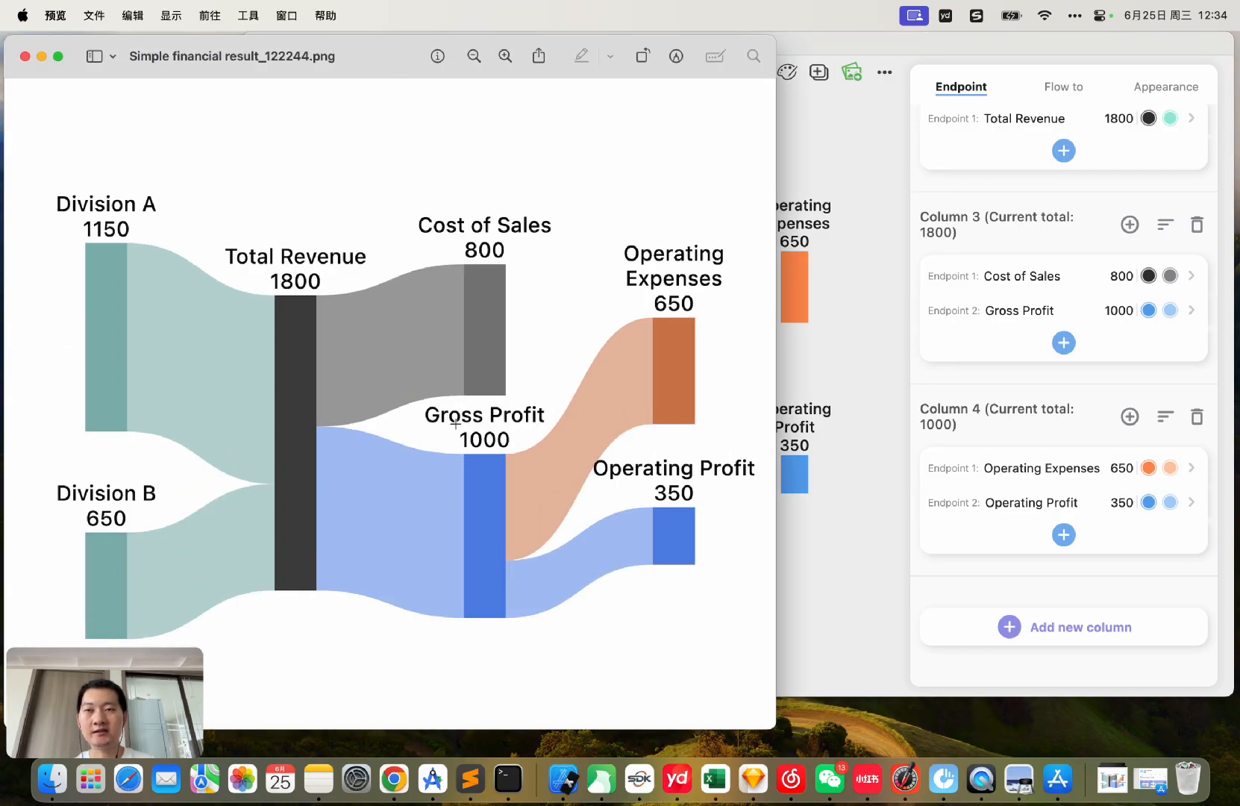
{"action": "double_click", "coordinate": [367, 59]}
{"action": "left_click", "coordinate": [548, 96]}
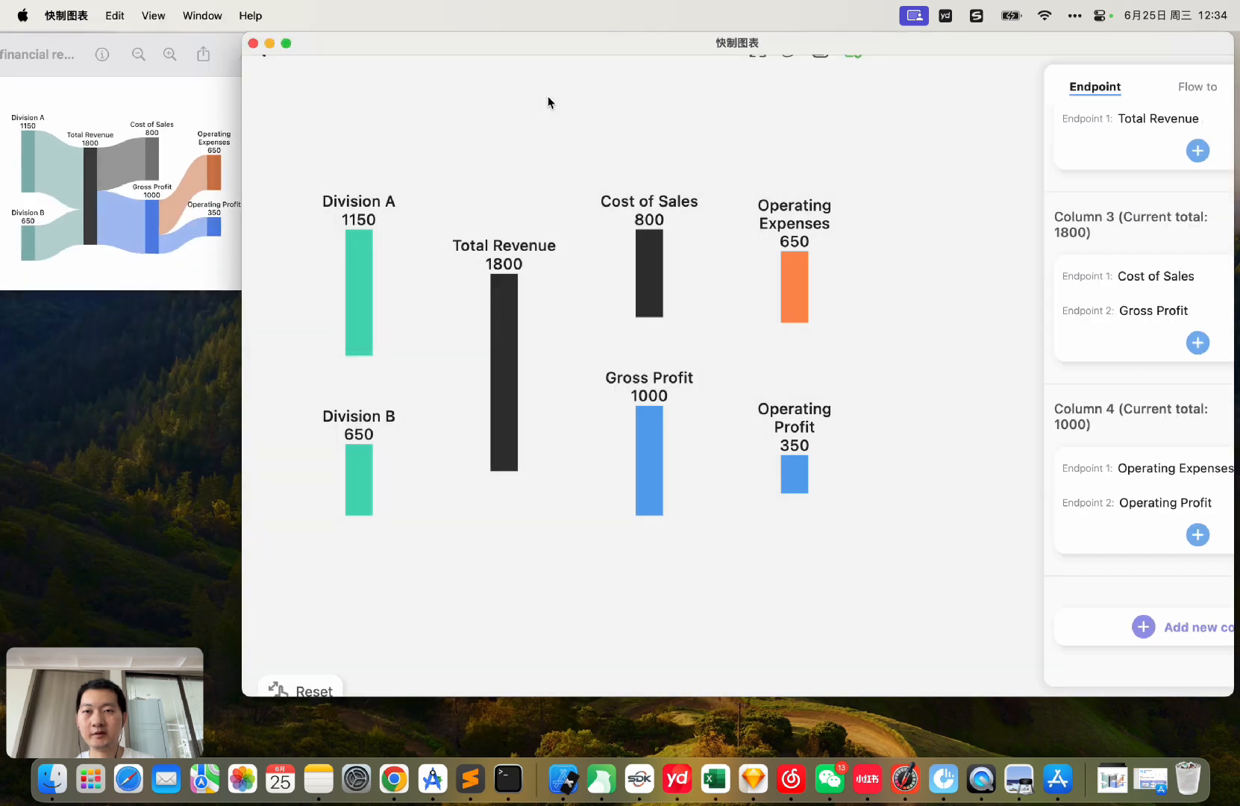
- Create a flow from Division A to Total Revenue with a count of 1150
{"action": "left_click", "coordinate": [1067, 87]}
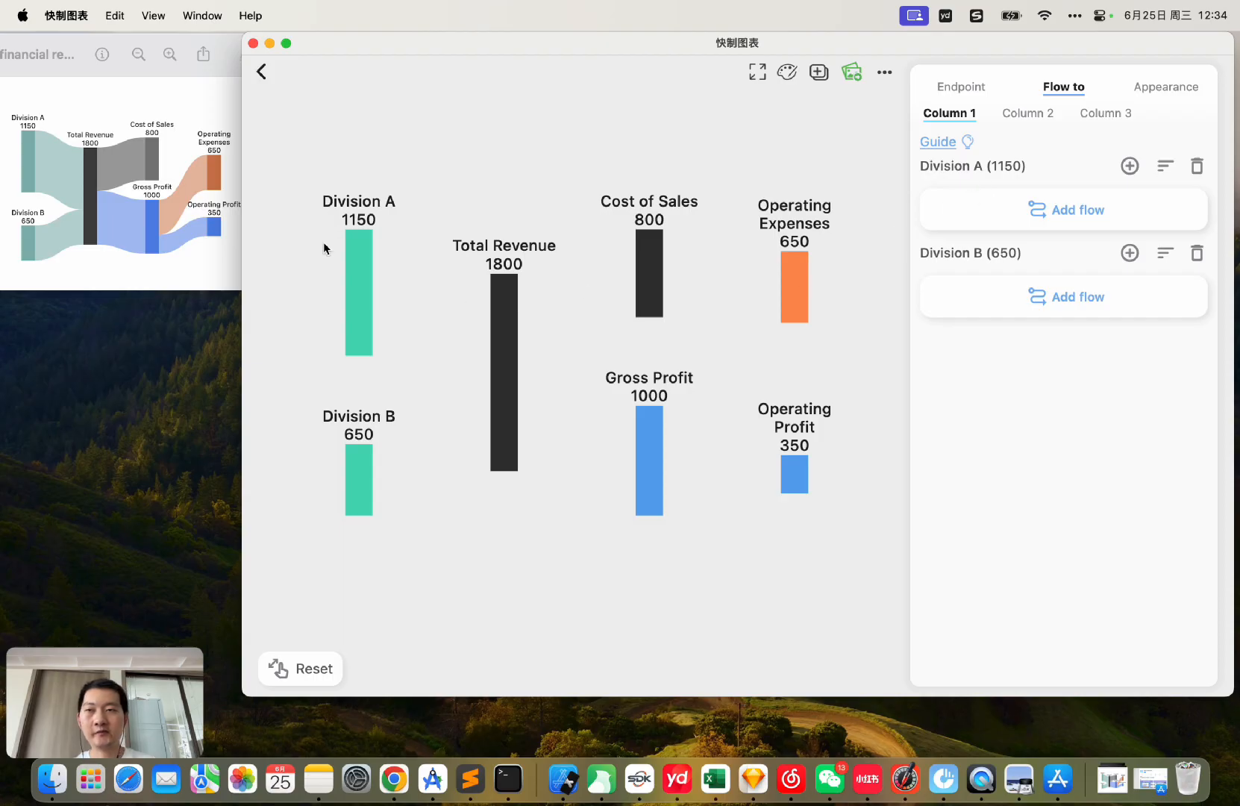
{"action": "left_click", "coordinate": [1041, 206]}
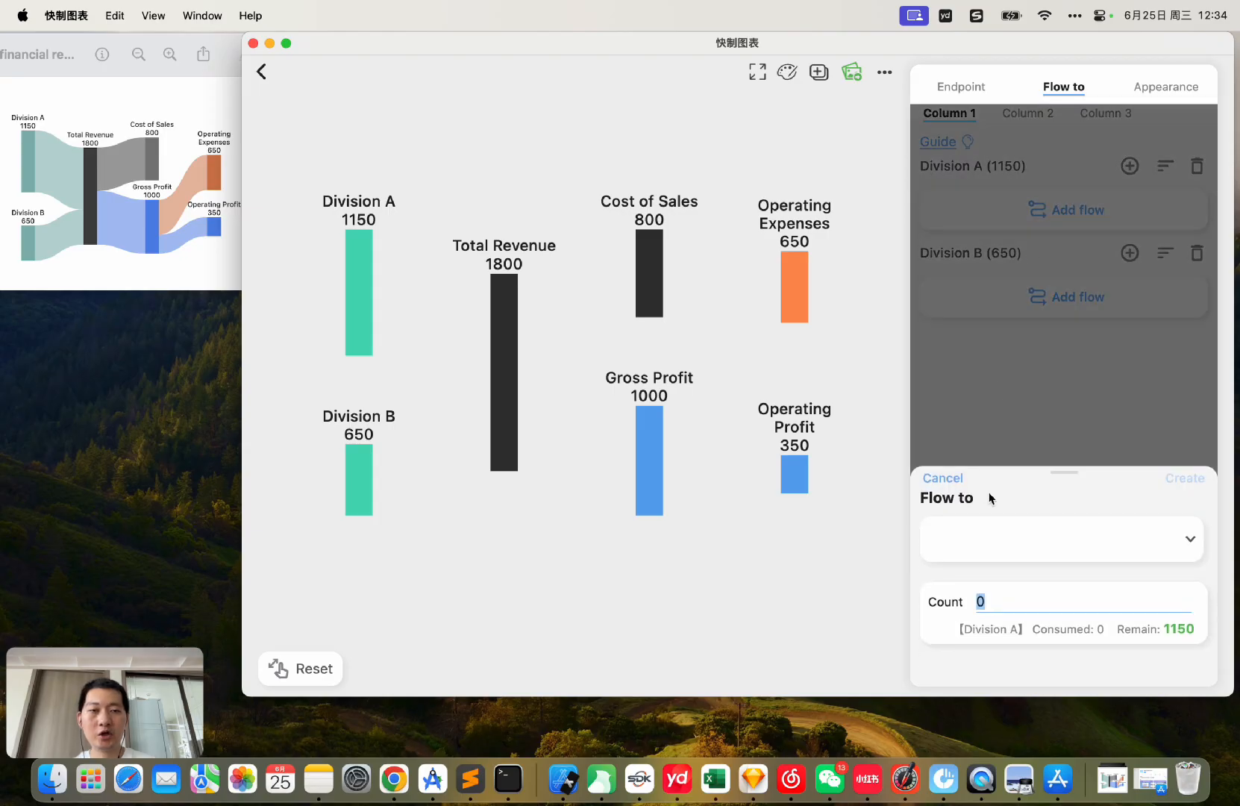
{"action": "left_click", "coordinate": [1023, 535]}
{"action": "left_click", "coordinate": [1016, 464]}
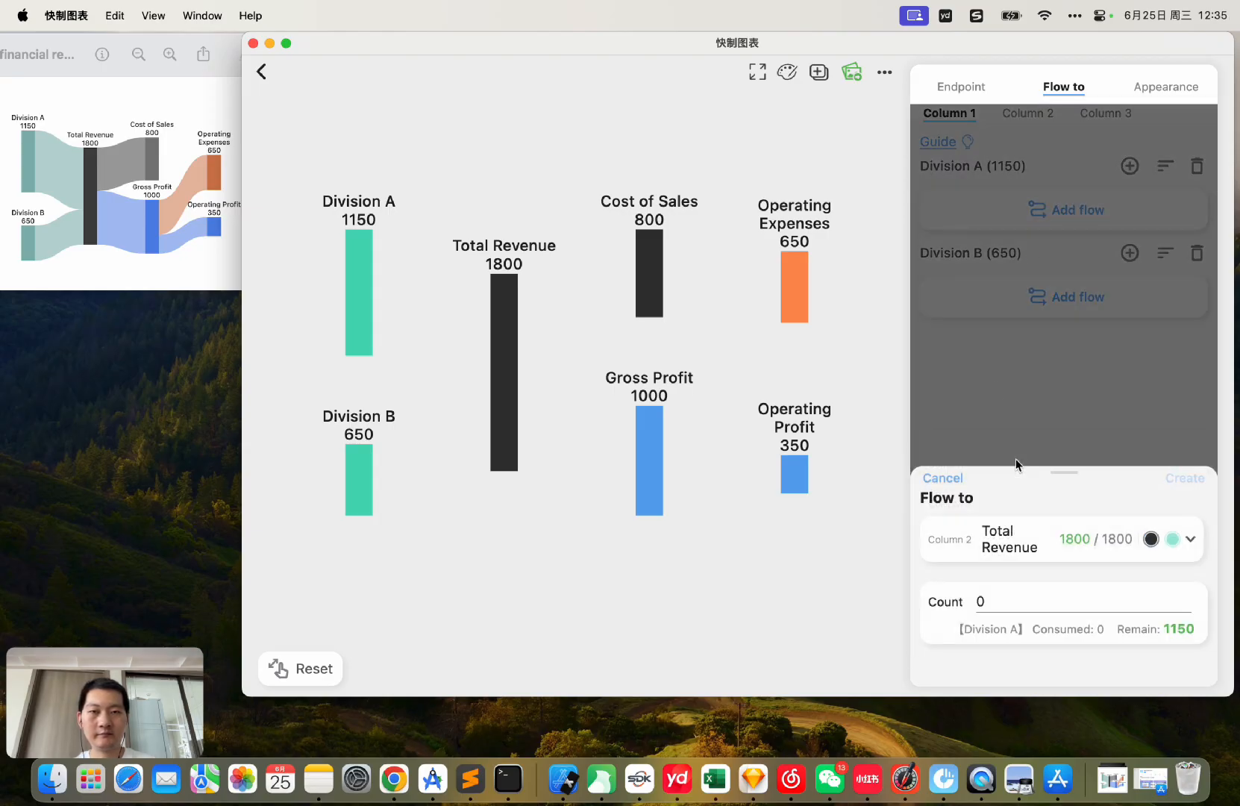
{"action": "type", "text": "1"}
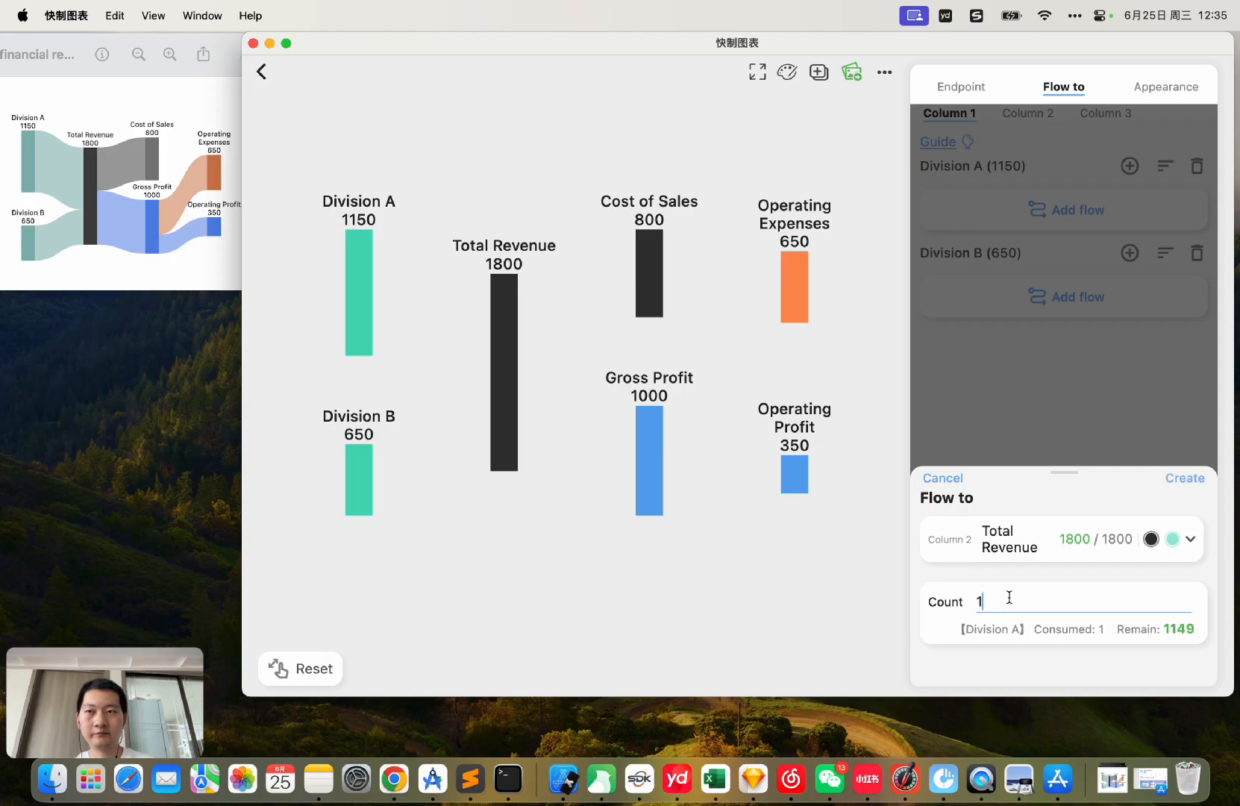
{"action": "type", "text": "150"}
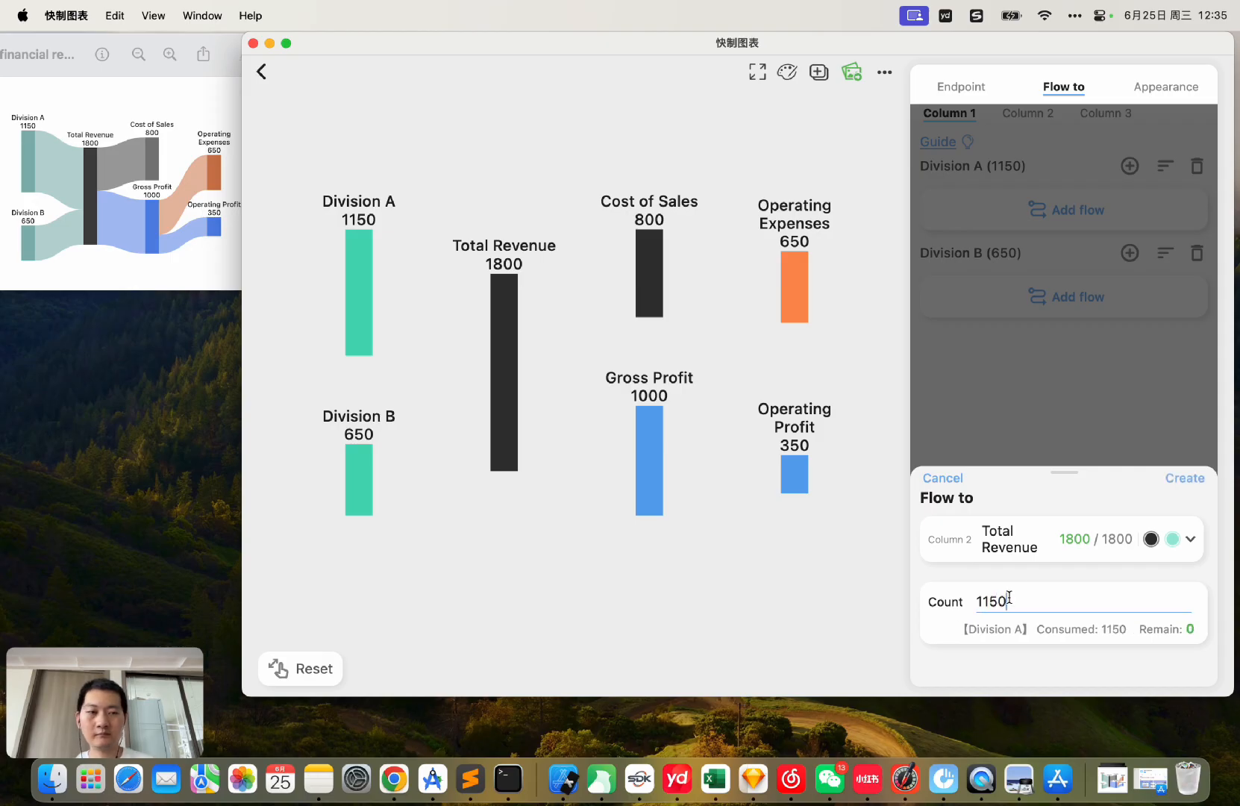
{"action": "left_click", "coordinate": [1188, 479]}
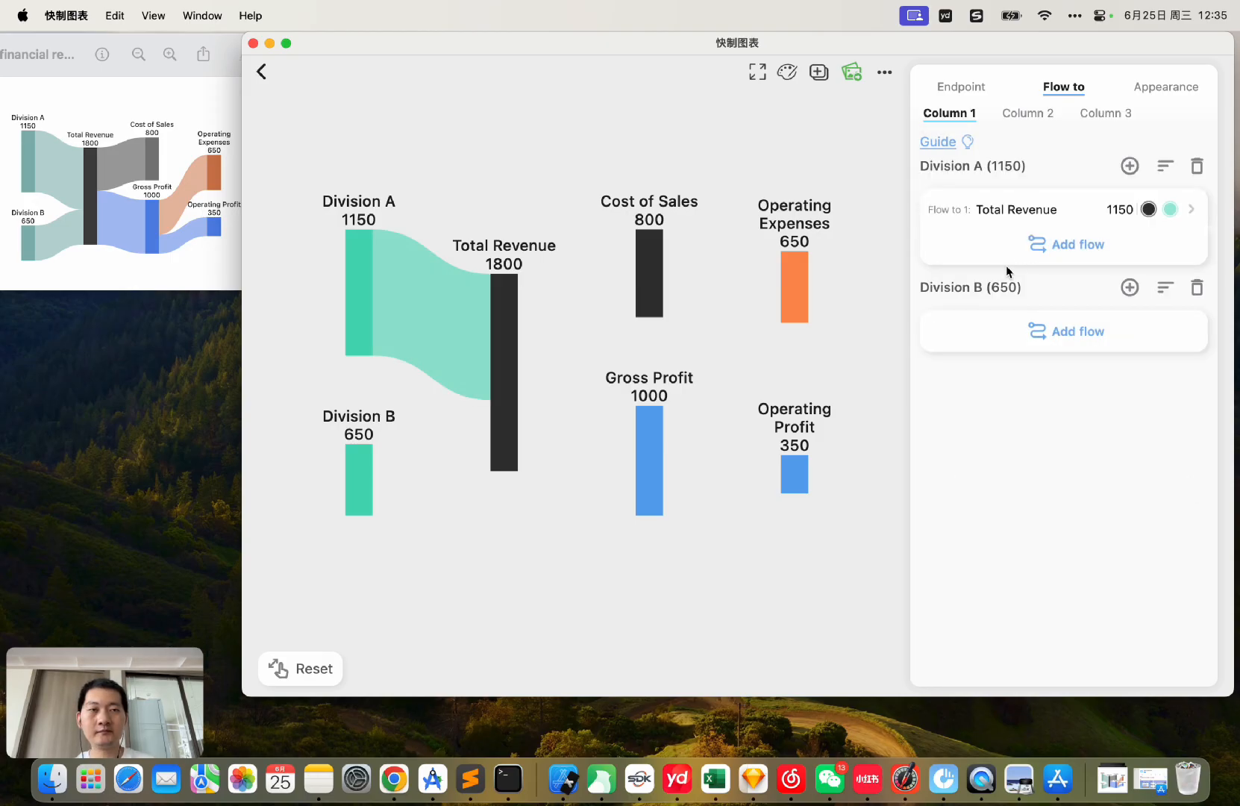
- Create a flow from Division B to Total Revenue with a count of 650
{"action": "left_click", "coordinate": [1030, 329]}
{"action": "left_click", "coordinate": [963, 551]}
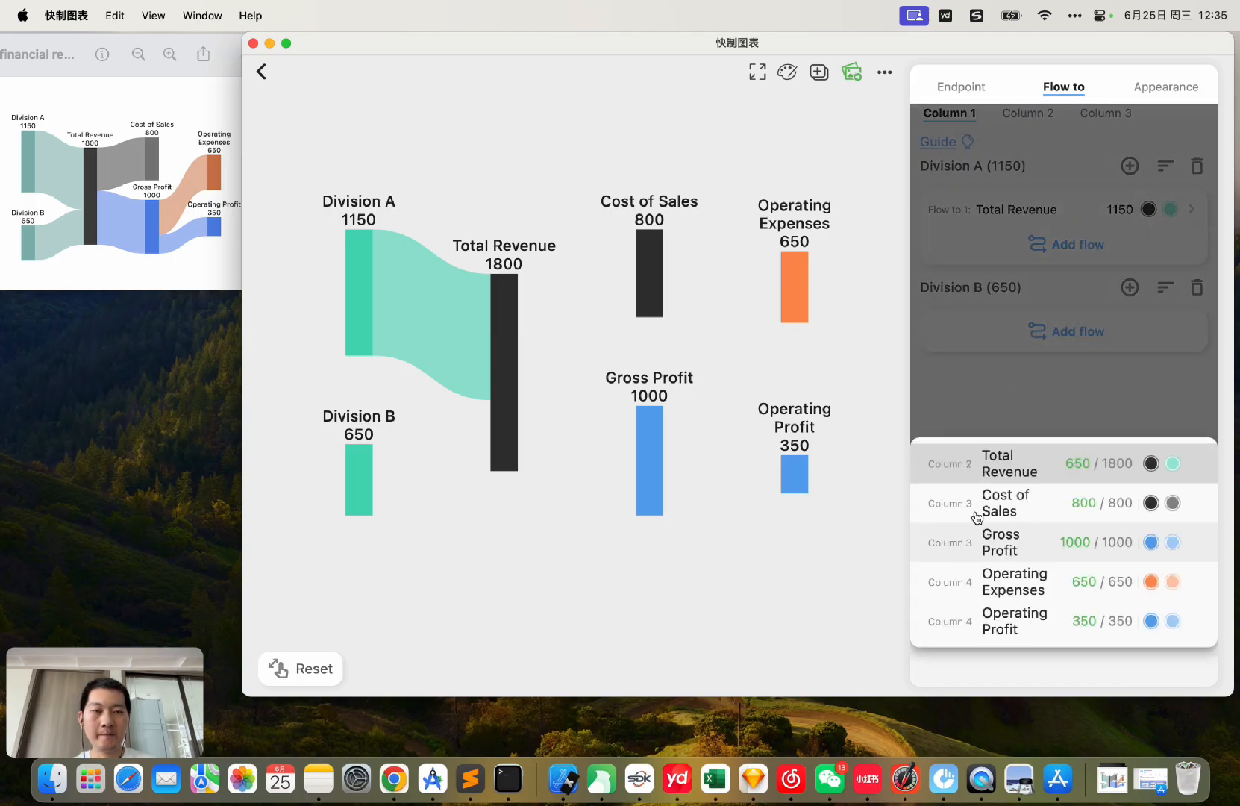
{"action": "left_click", "coordinate": [1038, 466]}
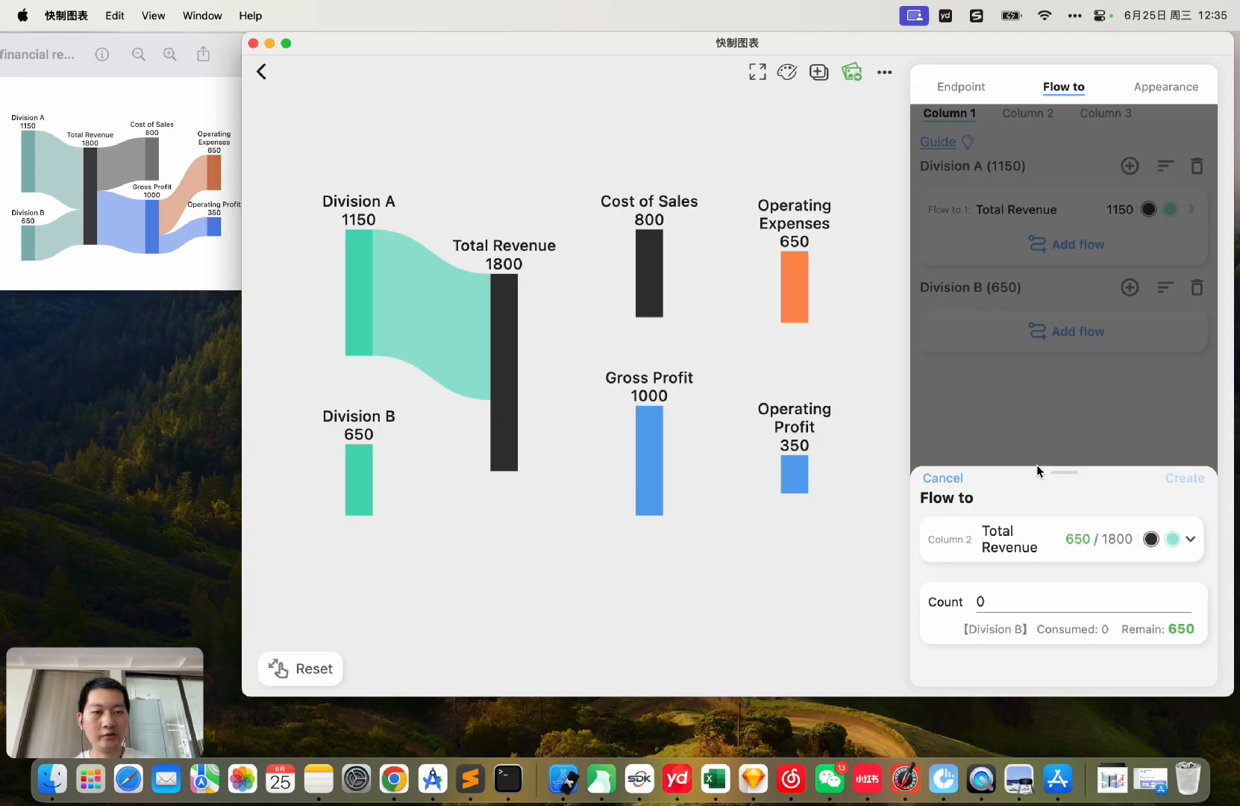
{"action": "left_click", "coordinate": [998, 595]}
{"action": "type", "text": "650"}
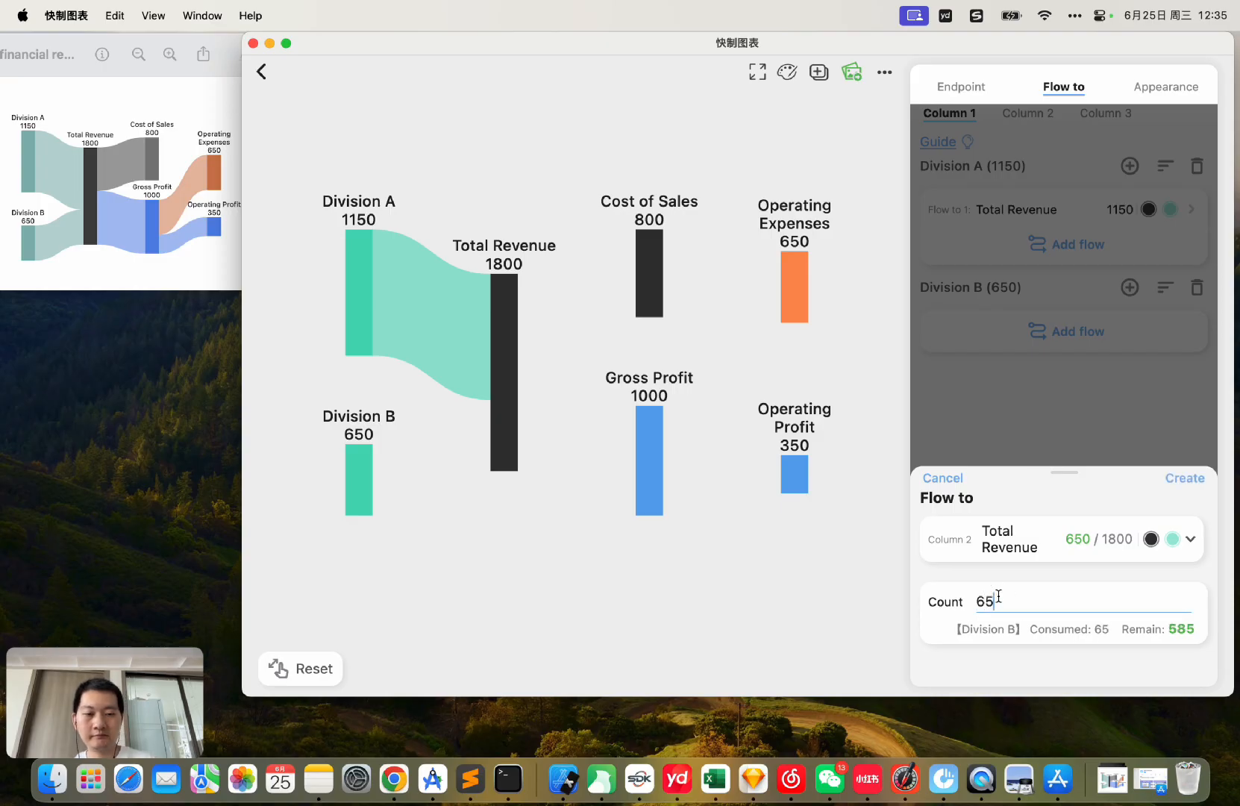
{"action": "left_click", "coordinate": [1184, 481]}
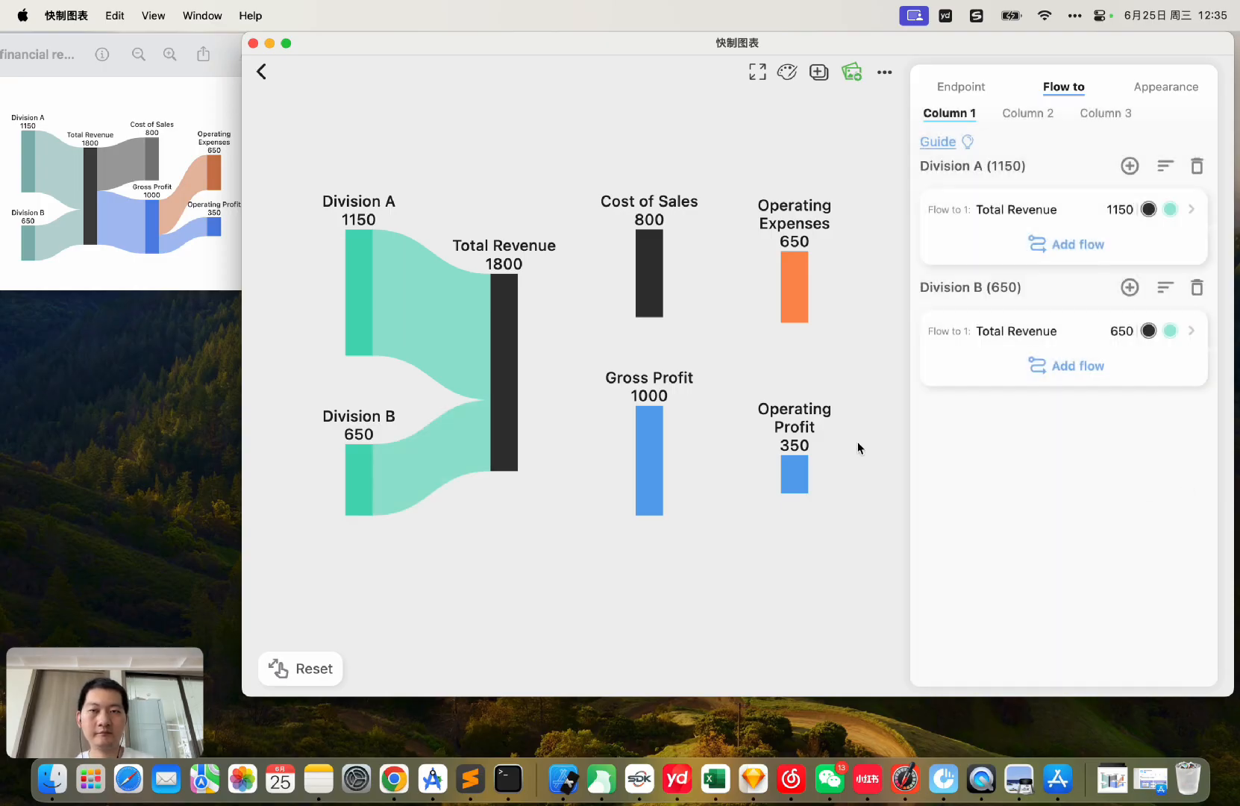
- Create a flow from Total Revenue in Column 2 to Cost of Sales with a count of 800
{"action": "left_click", "coordinate": [1022, 116]}
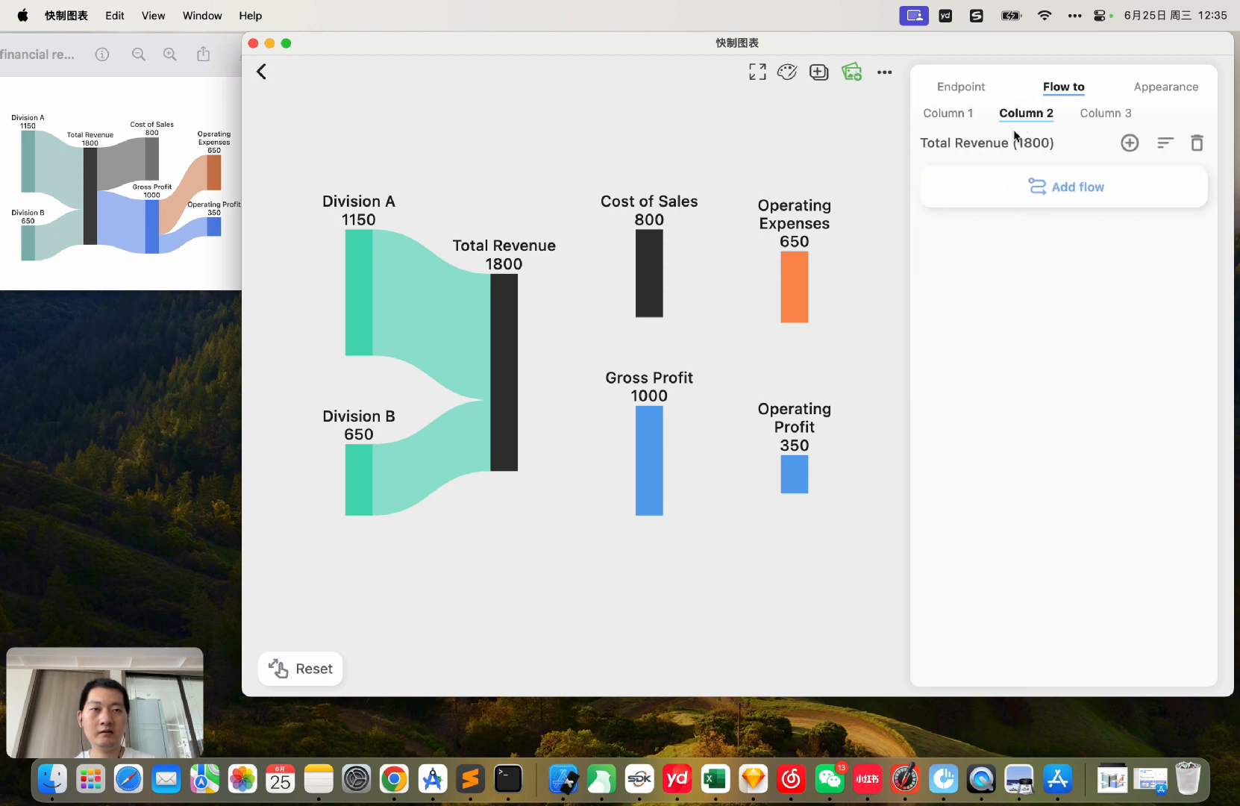
{"action": "left_click", "coordinate": [944, 200]}
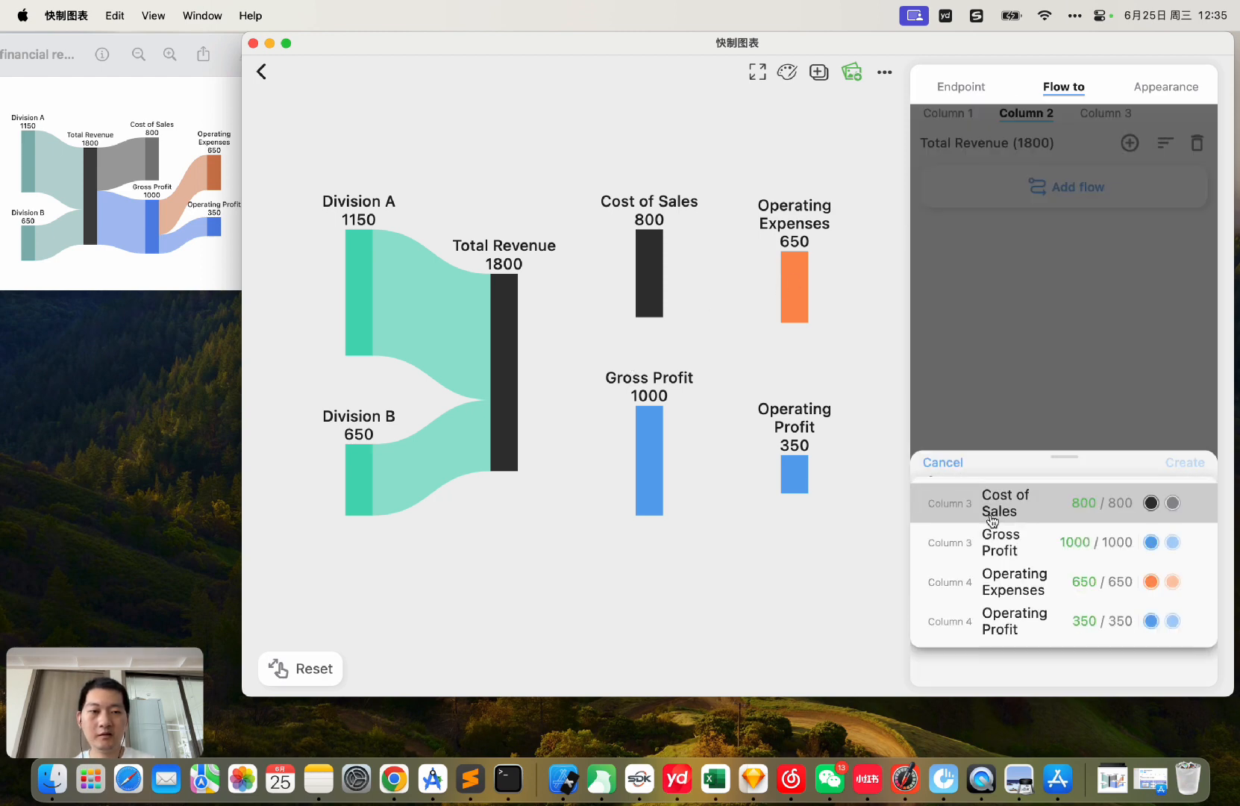
{"action": "left_click", "coordinate": [1037, 507]}
{"action": "left_click", "coordinate": [1002, 582]}
{"action": "type", "text": "800"}
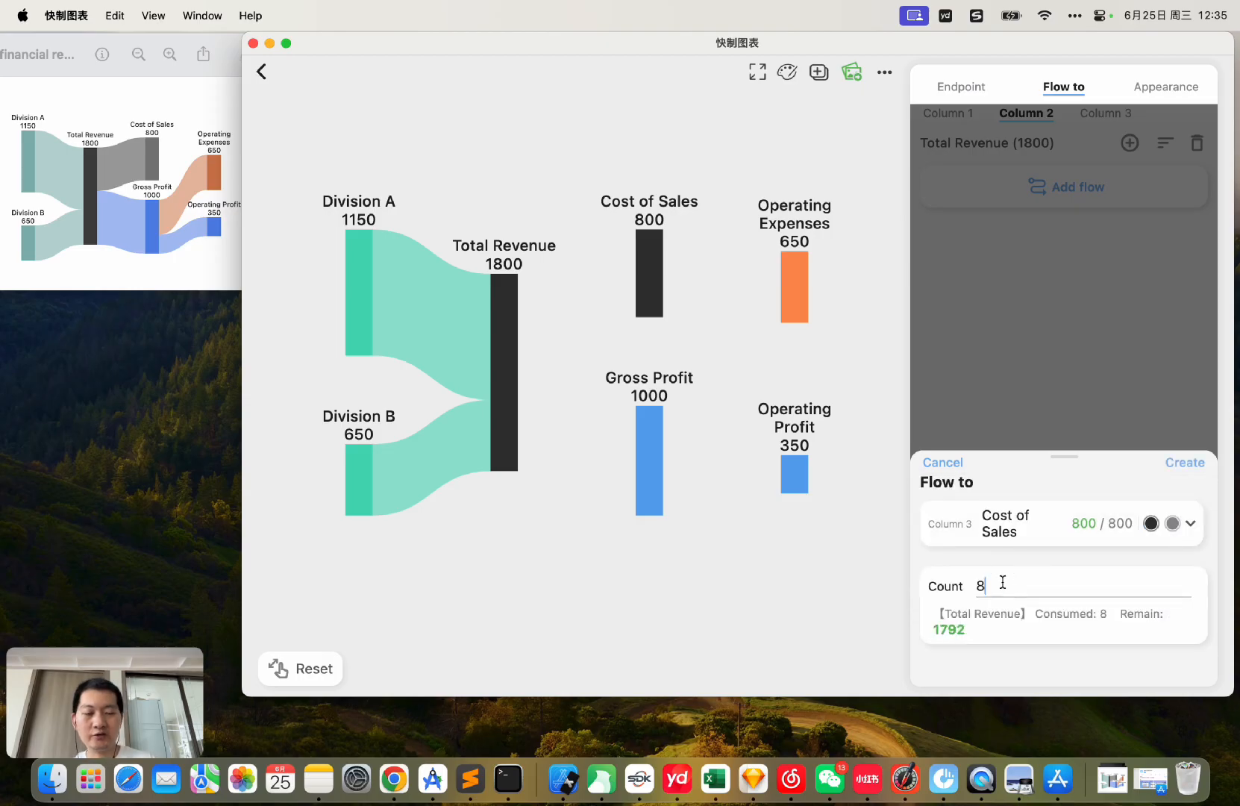
{"action": "left_click", "coordinate": [1186, 464]}
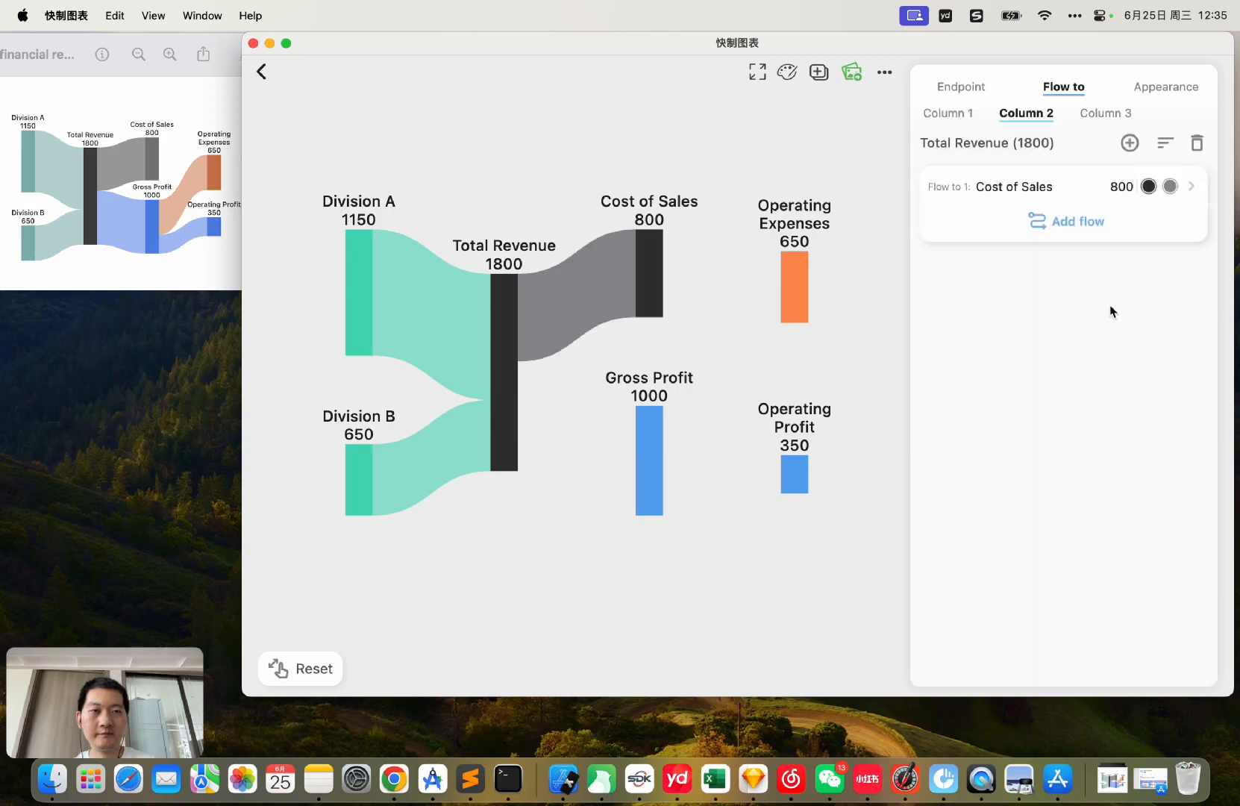
- Create a second flow from Total Revenue to Gross Profit with a count of 1000
{"action": "left_click", "coordinate": [1043, 224]}
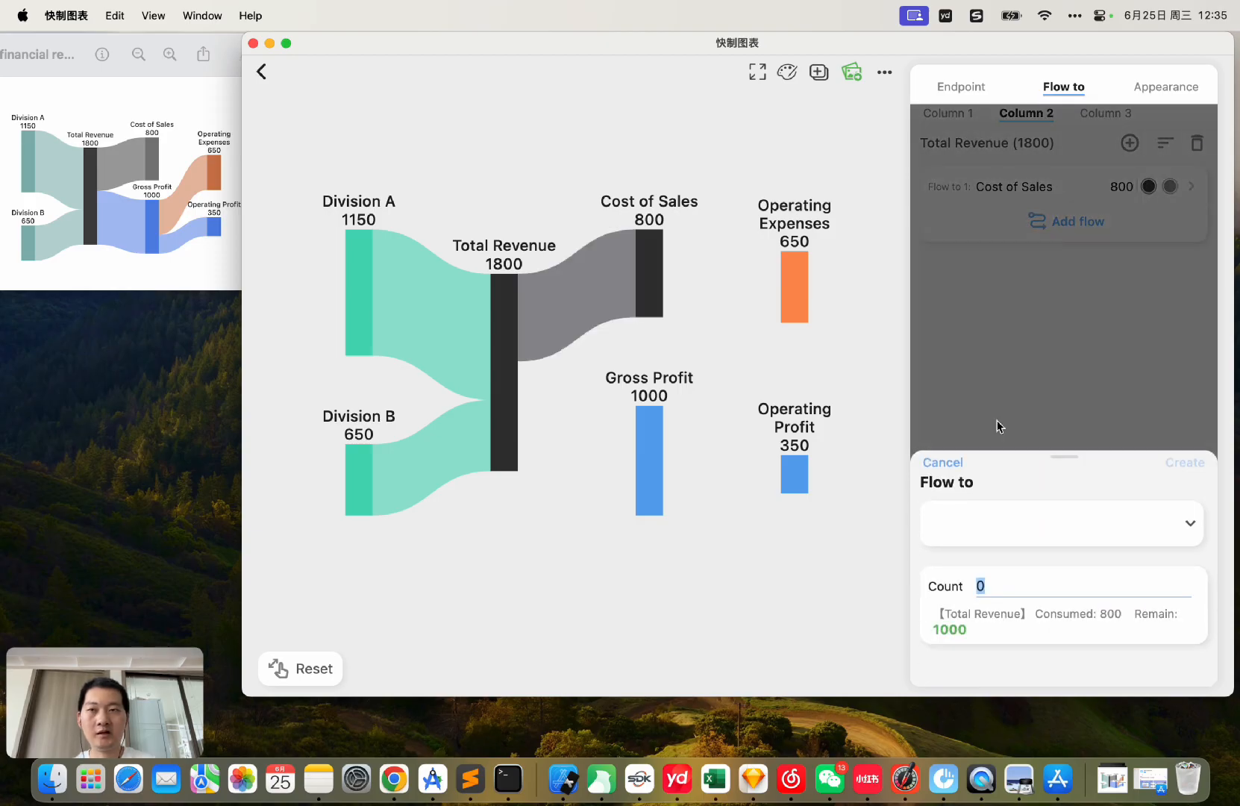
{"action": "left_click", "coordinate": [1010, 526]}
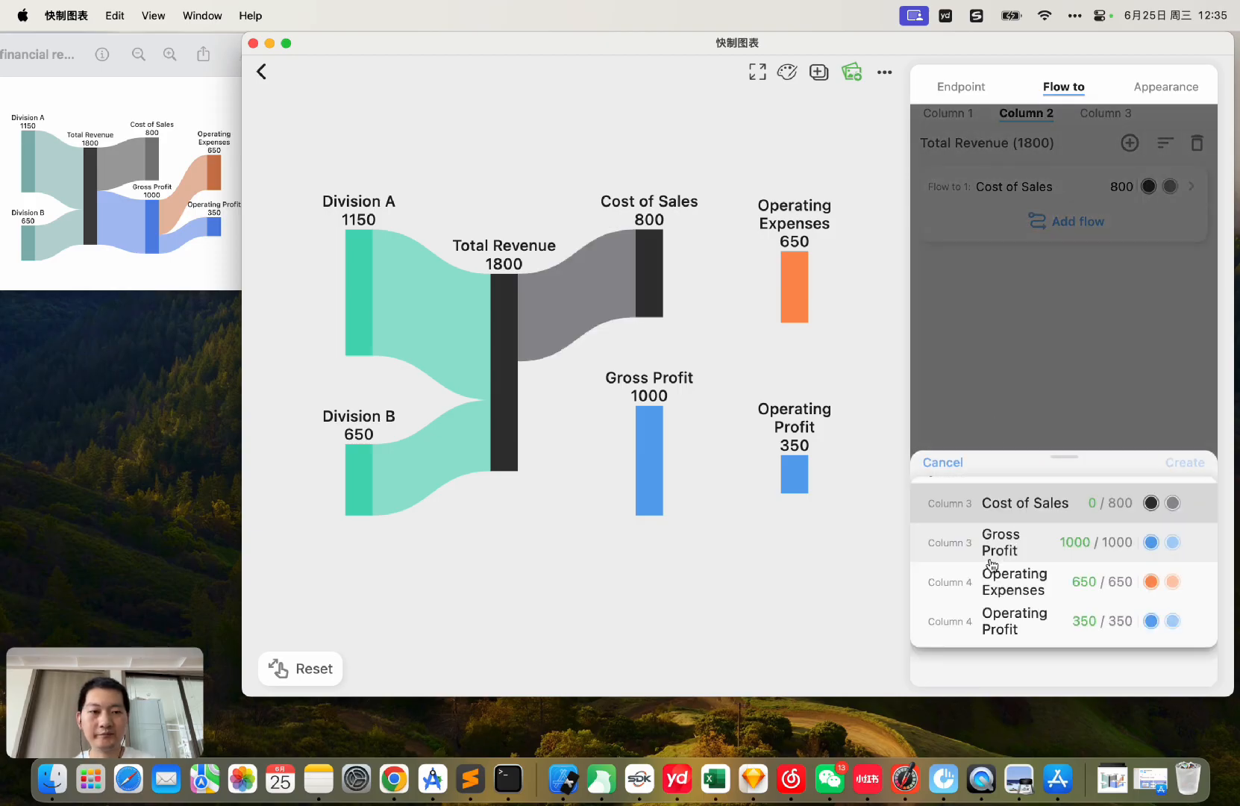
{"action": "left_click", "coordinate": [996, 549]}
{"action": "left_click", "coordinate": [1000, 586]}
{"action": "type", "text": "1000"}
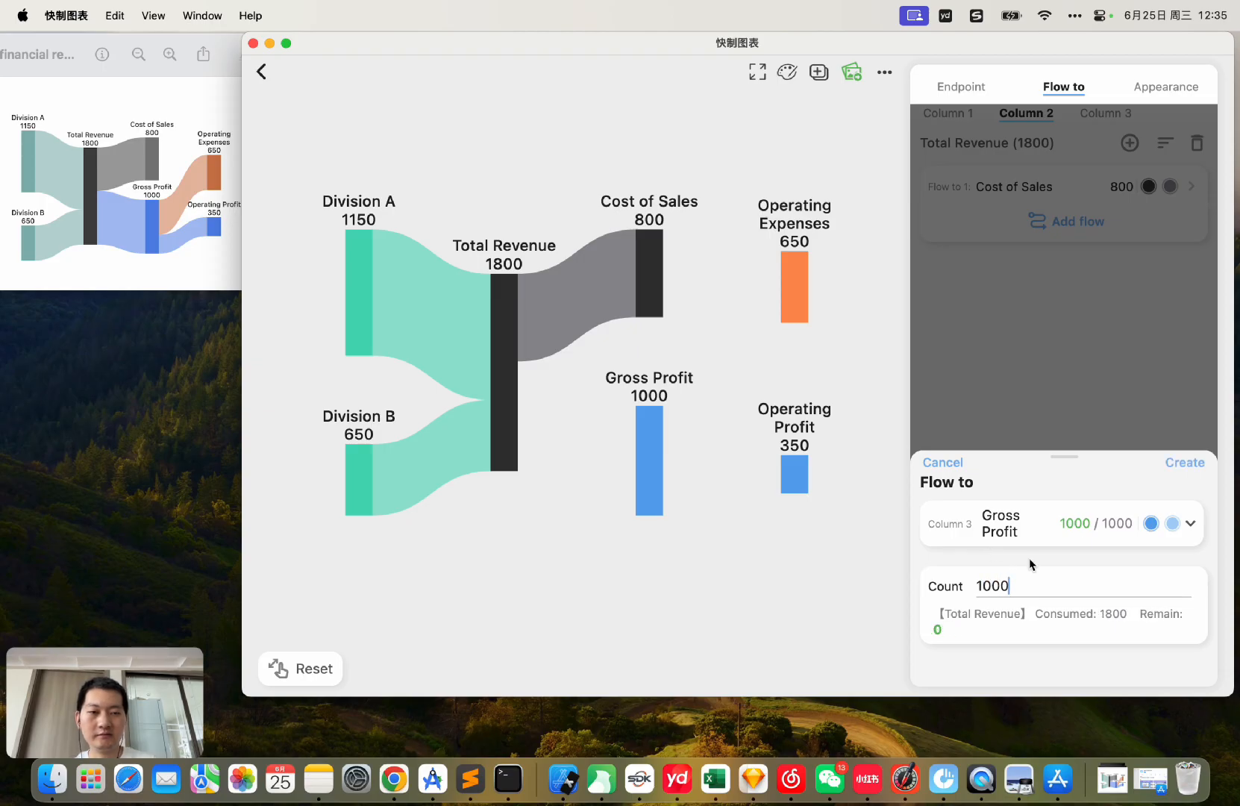
{"action": "left_click", "coordinate": [1185, 462]}
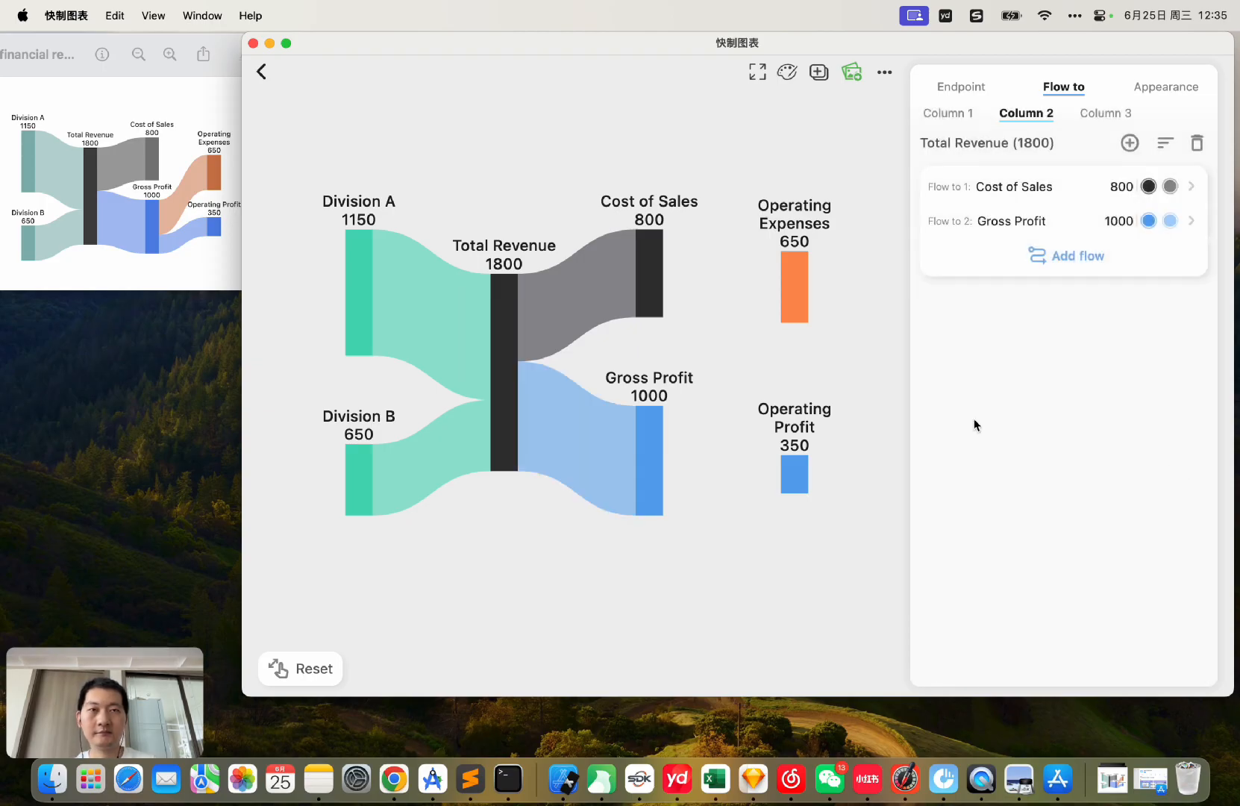
- Create a flow from Gross Profit in Column 3 to Operating Expenses with a count of 650
{"action": "left_click", "coordinate": [1105, 112]}
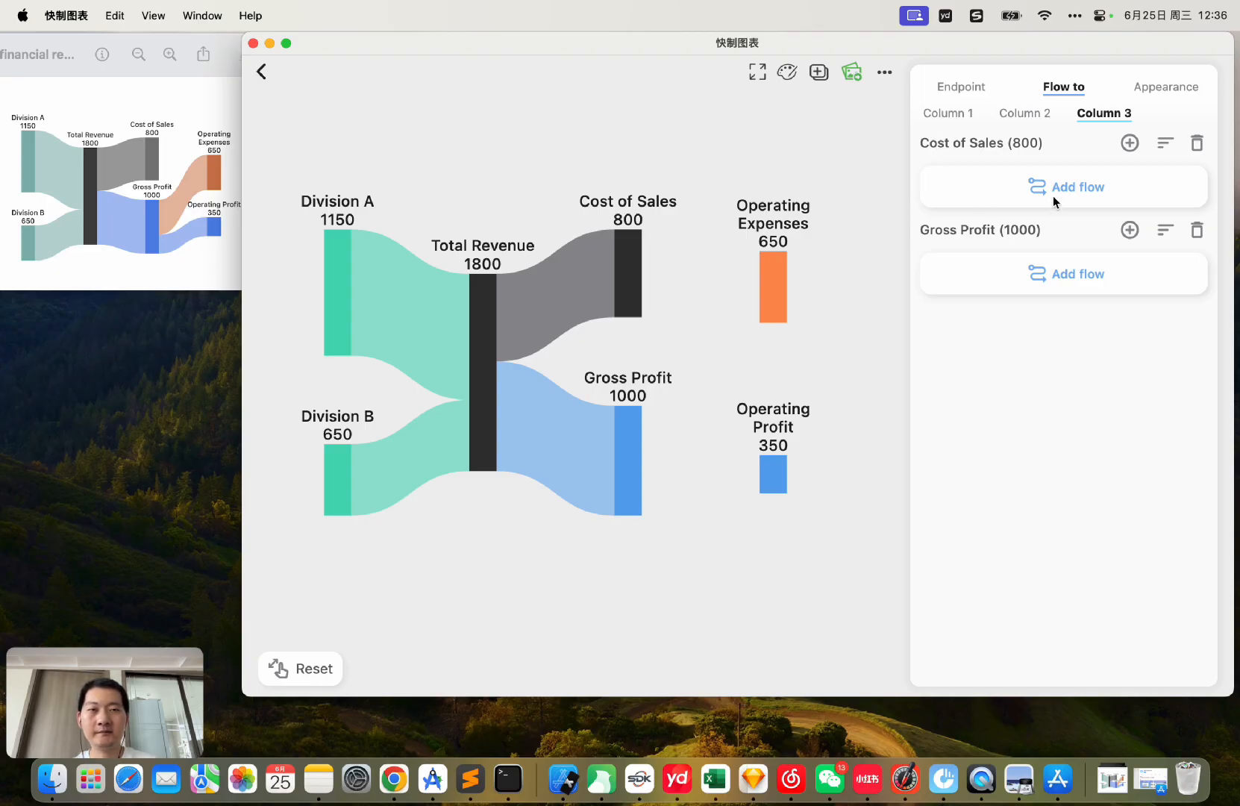
{"action": "left_click", "coordinate": [1035, 274]}
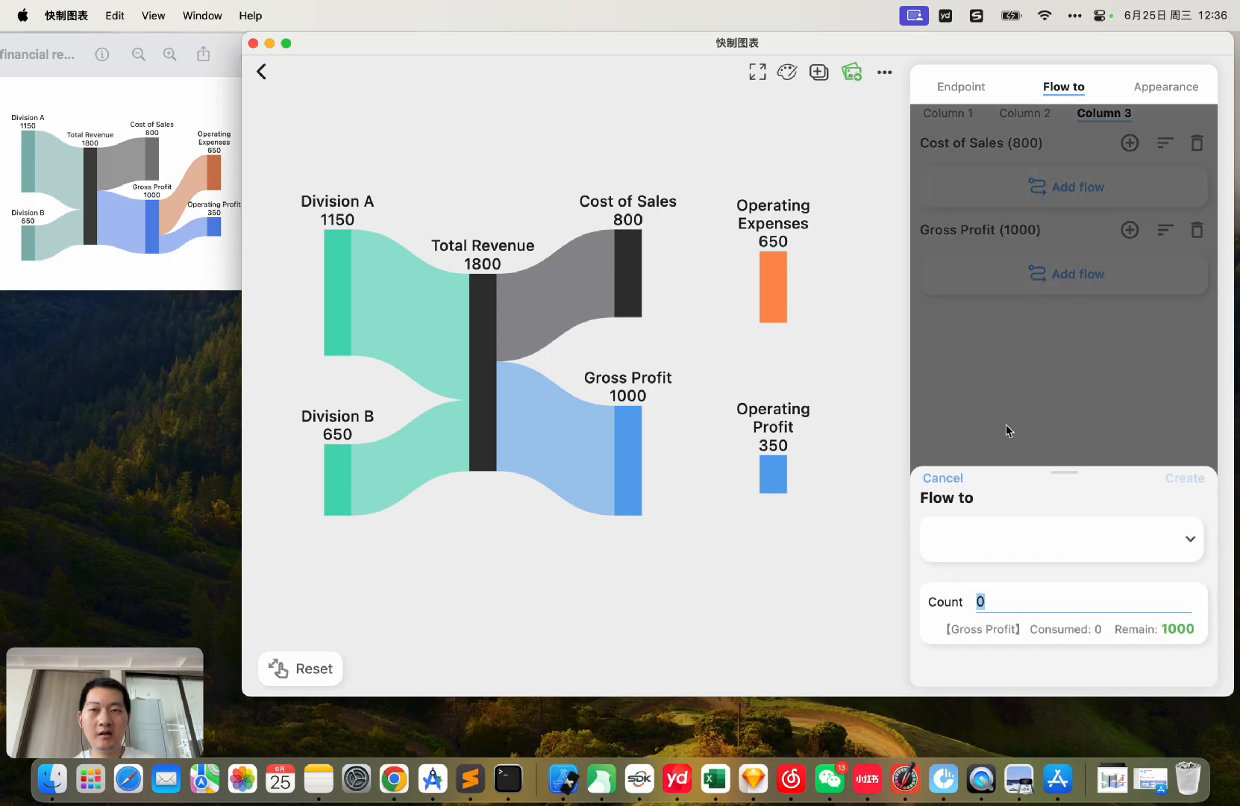
{"action": "left_click", "coordinate": [1024, 560]}
{"action": "left_click", "coordinate": [1048, 542]}
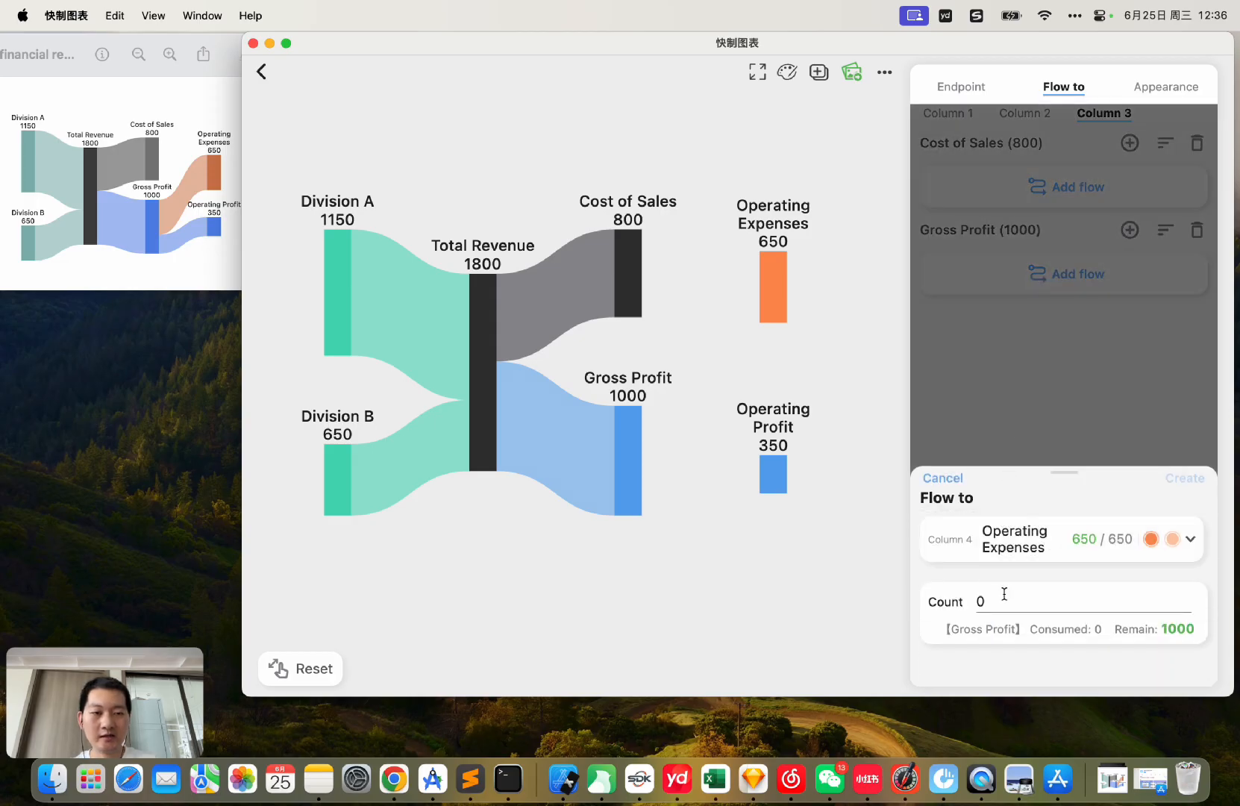
{"action": "type", "text": "650"}
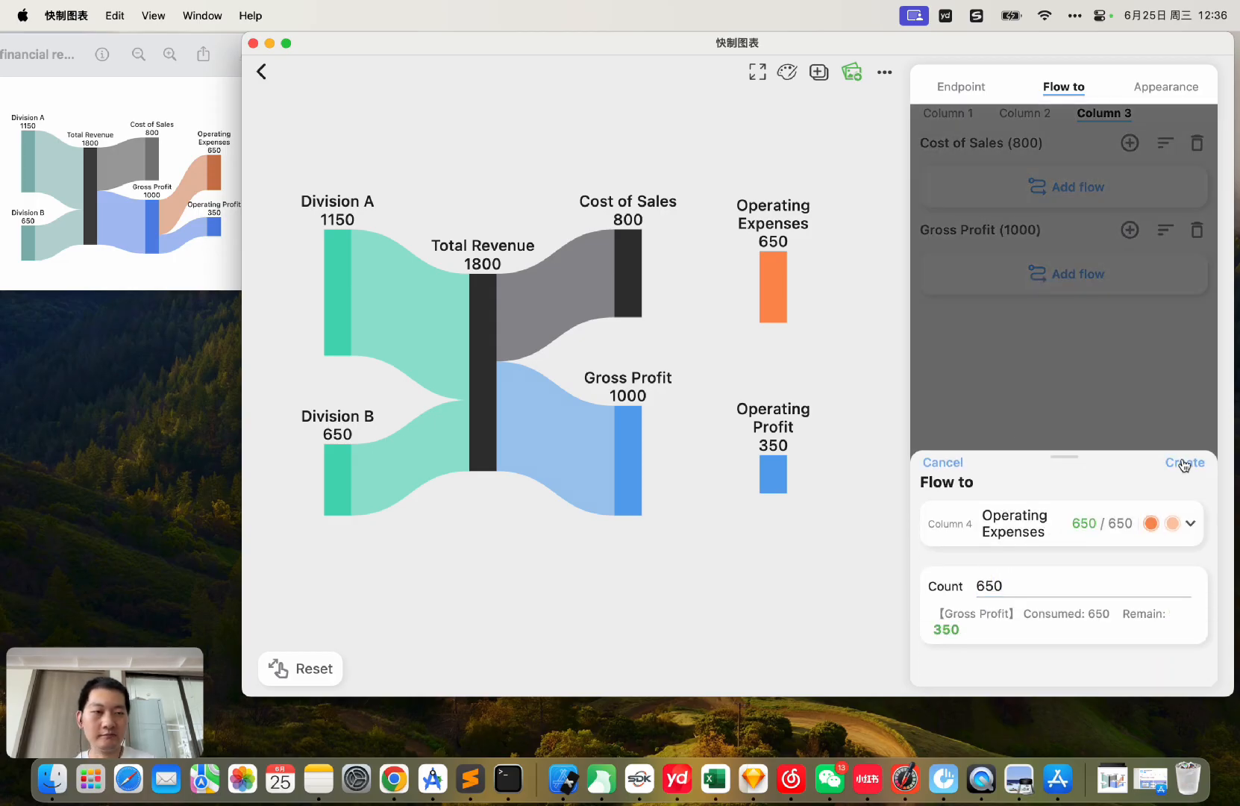
{"action": "left_click", "coordinate": [1184, 478]}
- Create a second flow from Gross Profit to Operating Profit with a count of 350
{"action": "left_click", "coordinate": [1048, 307]}
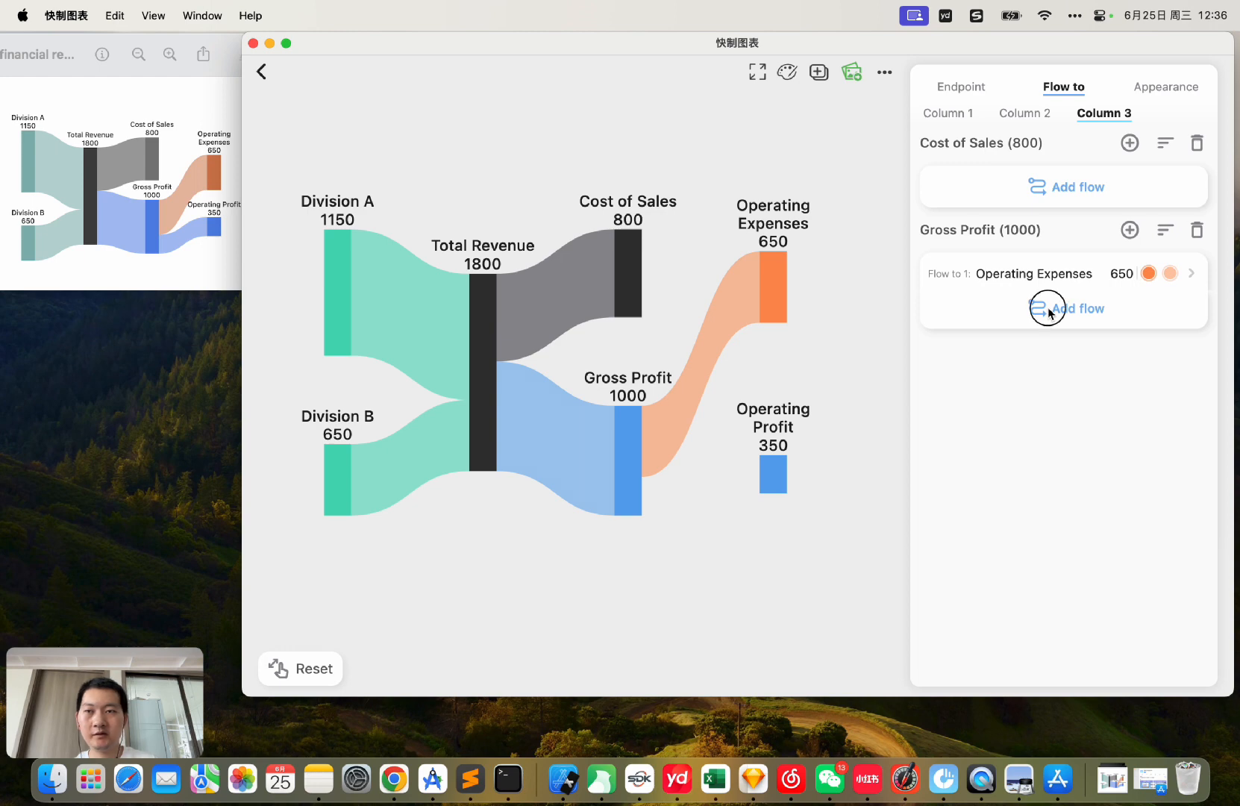
{"action": "left_click", "coordinate": [994, 521]}
{"action": "left_click", "coordinate": [978, 567]}
{"action": "left_click", "coordinate": [999, 588]}
{"action": "key", "text": "BackSpace"}
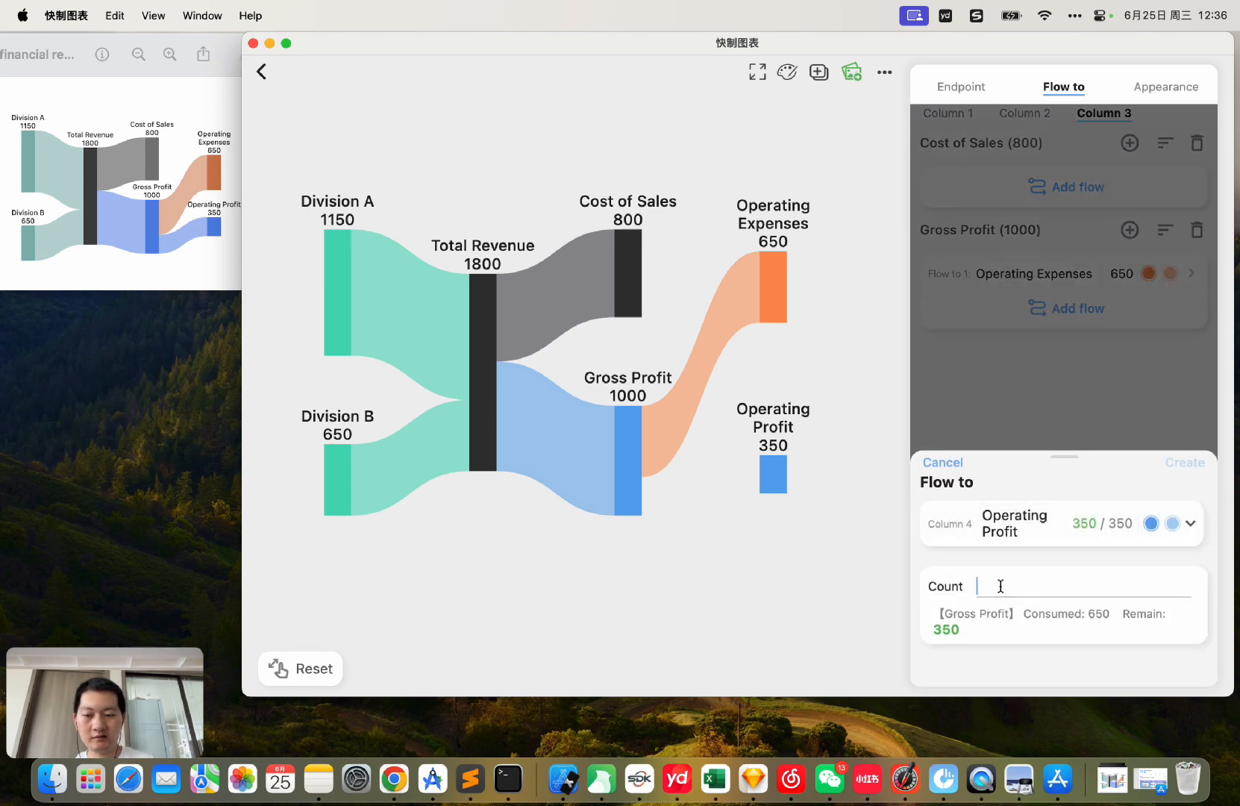
{"action": "type", "text": "350"}
{"action": "left_click", "coordinate": [1191, 479]}
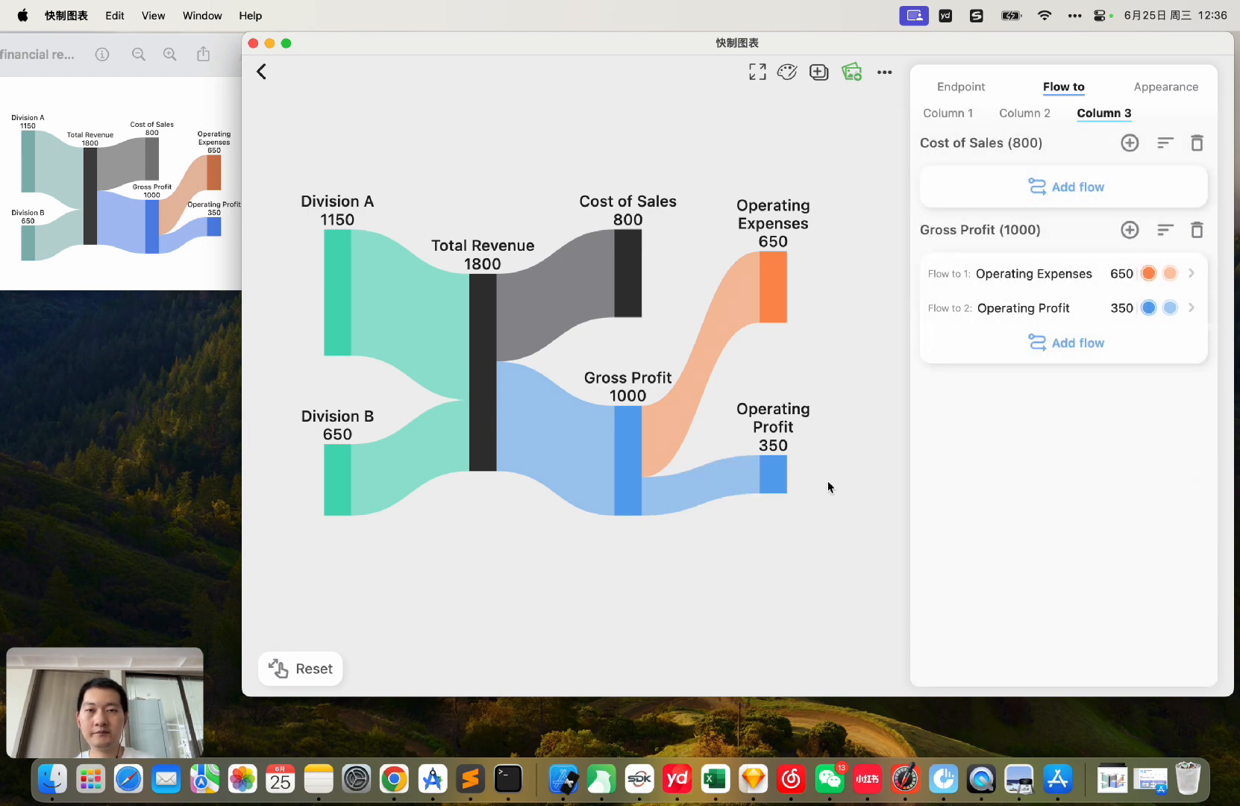
- Widen the chart's bars and slightly increase the overall gap, keeping the Curve line style
{"action": "left_click", "coordinate": [1168, 88]}
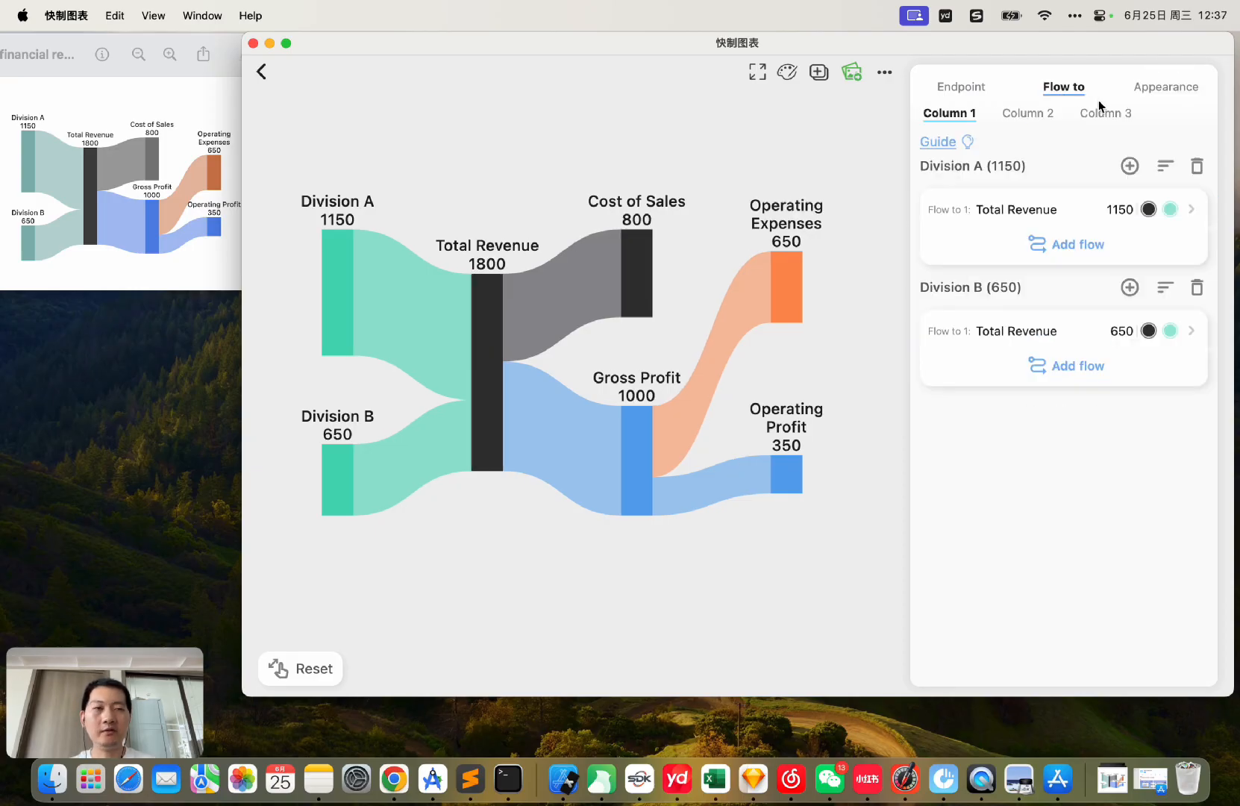
{"action": "left_click", "coordinate": [1154, 94]}
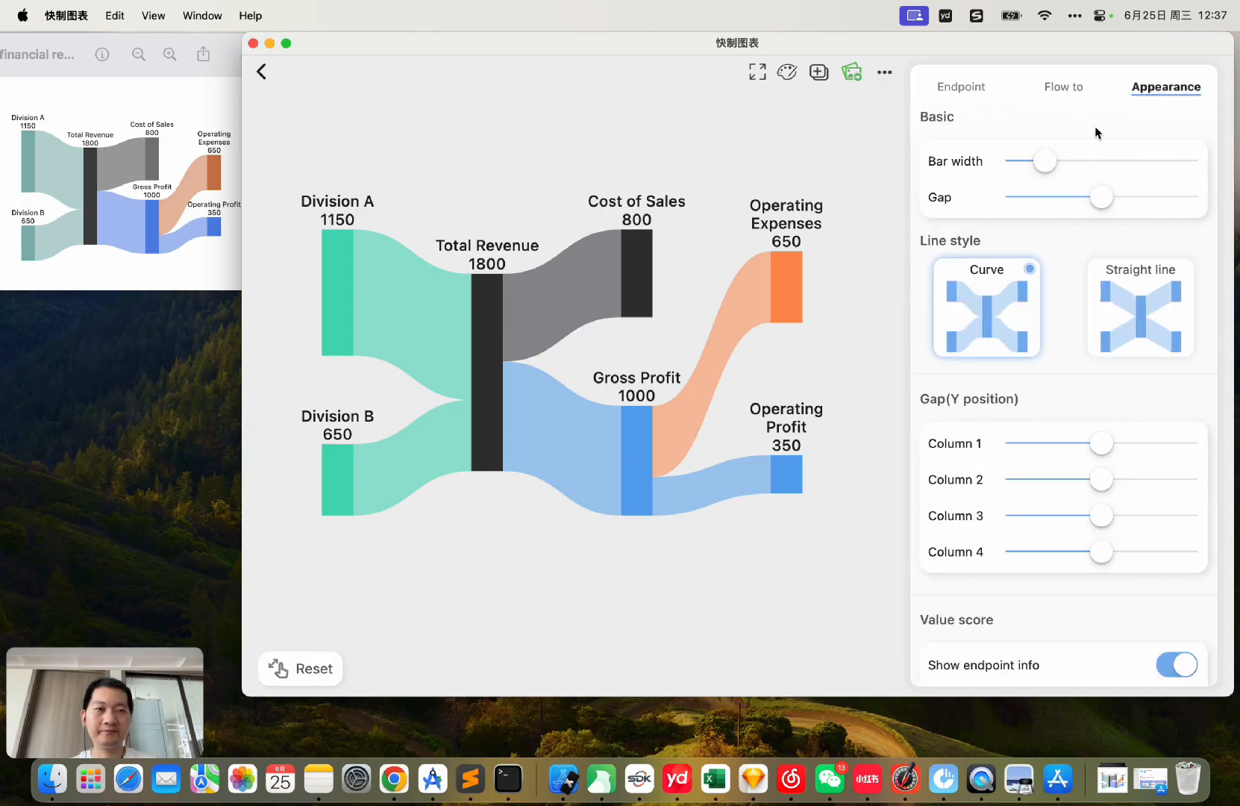
{"action": "left_click_drag", "start_coordinate": [1047, 165], "coordinate": [1142, 197]}
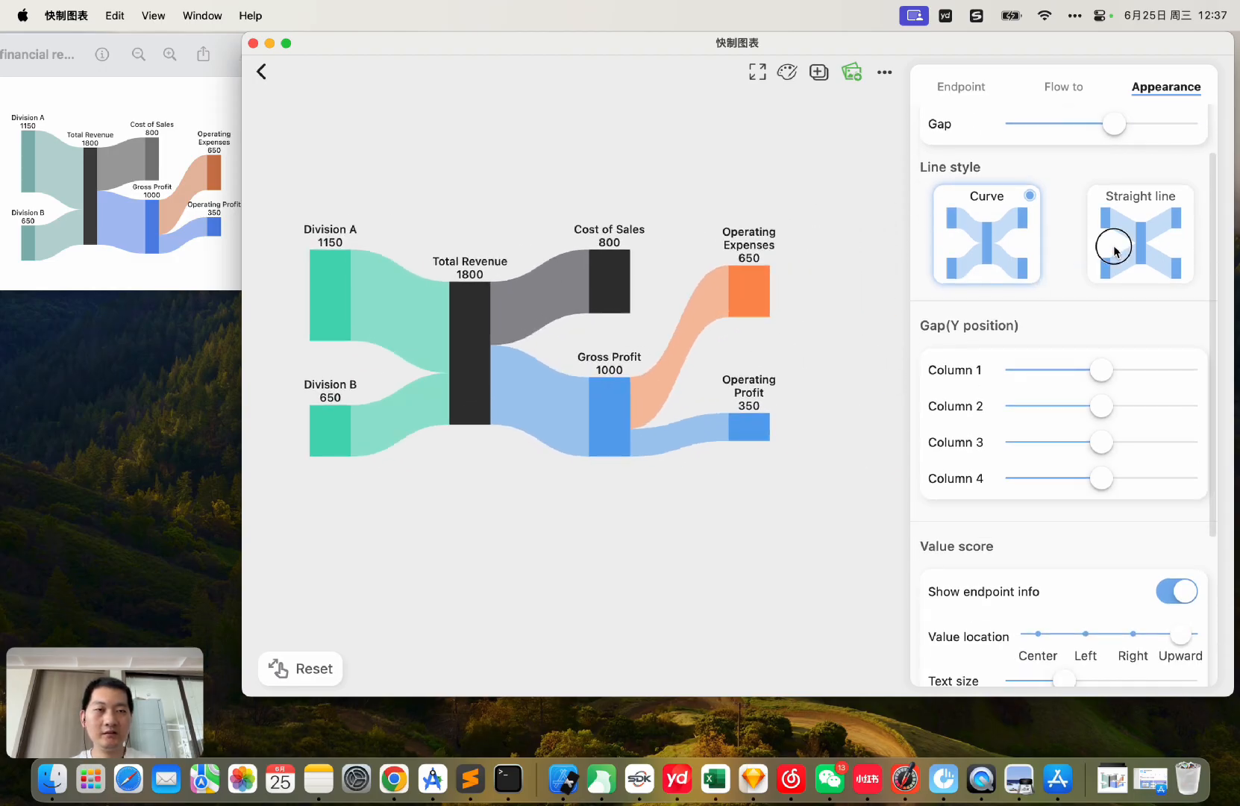
{"action": "left_click", "coordinate": [1108, 242]}
{"action": "left_click", "coordinate": [999, 256]}
- Adjust the vertical gaps per column: much larger for Column 1, smaller for Column 2, slightly larger for Columns 3 and 4
{"action": "scroll", "coordinate": [1074, 343], "scroll_direction": "down", "scroll_amount": 2}
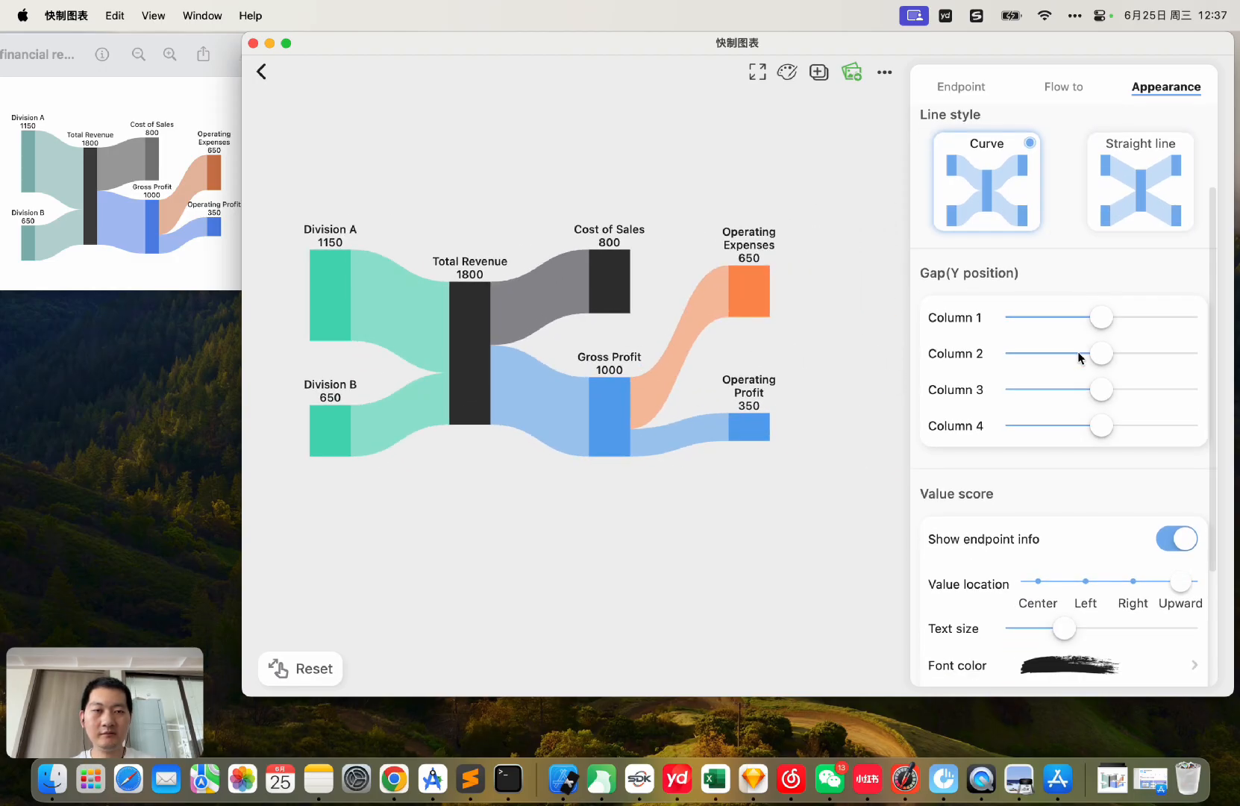
{"action": "left_click_drag", "start_coordinate": [1100, 317], "coordinate": [1203, 321]}
{"action": "left_click_drag", "start_coordinate": [1101, 353], "coordinate": [1114, 440]}
- Try the Center, Left and Right value locations for the endpoint info, and return to Upward
{"action": "scroll", "coordinate": [1173, 323], "scroll_direction": "down", "scroll_amount": 5}
{"action": "left_click", "coordinate": [1038, 407]}
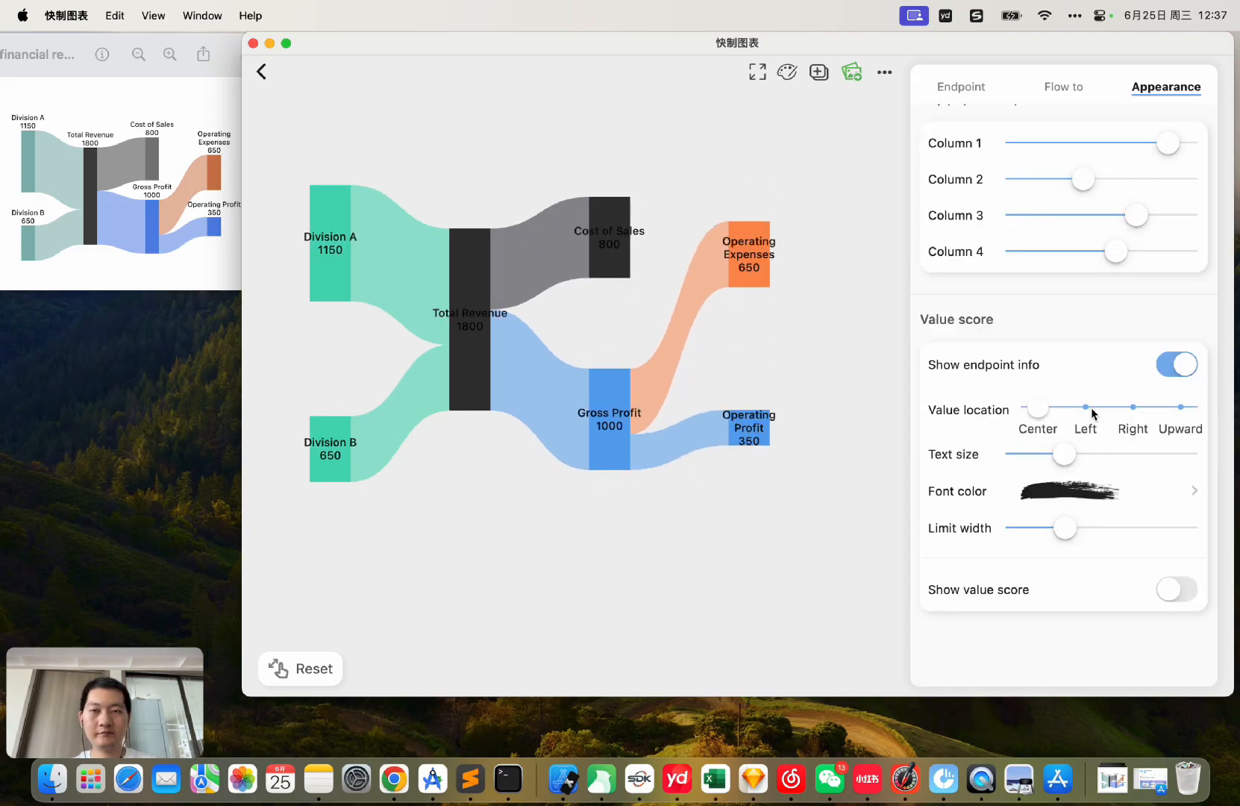
{"action": "left_click", "coordinate": [1090, 409]}
{"action": "left_click", "coordinate": [1142, 410]}
{"action": "left_click", "coordinate": [1180, 407]}
{"action": "scroll", "coordinate": [1045, 522], "scroll_direction": "down", "scroll_amount": 2}
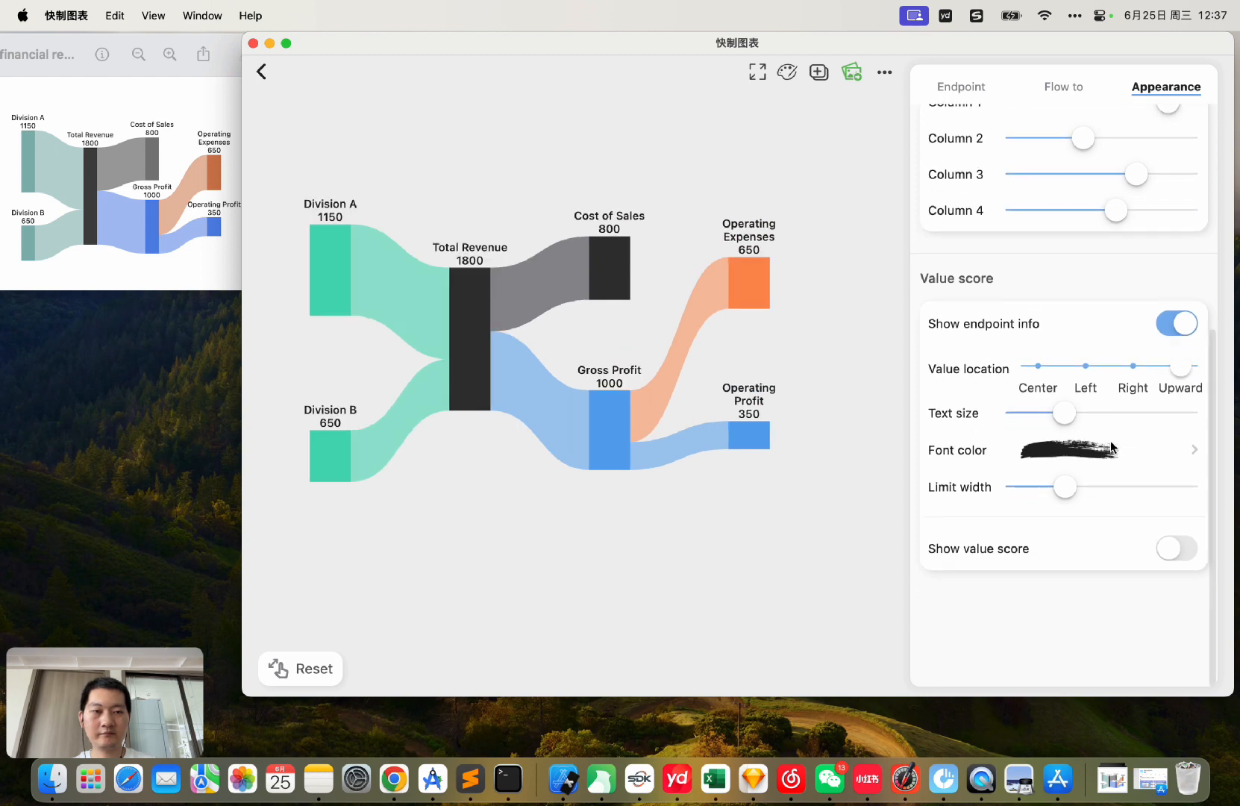
{"action": "scroll", "coordinate": [1017, 555], "scroll_direction": "up", "scroll_amount": 5}
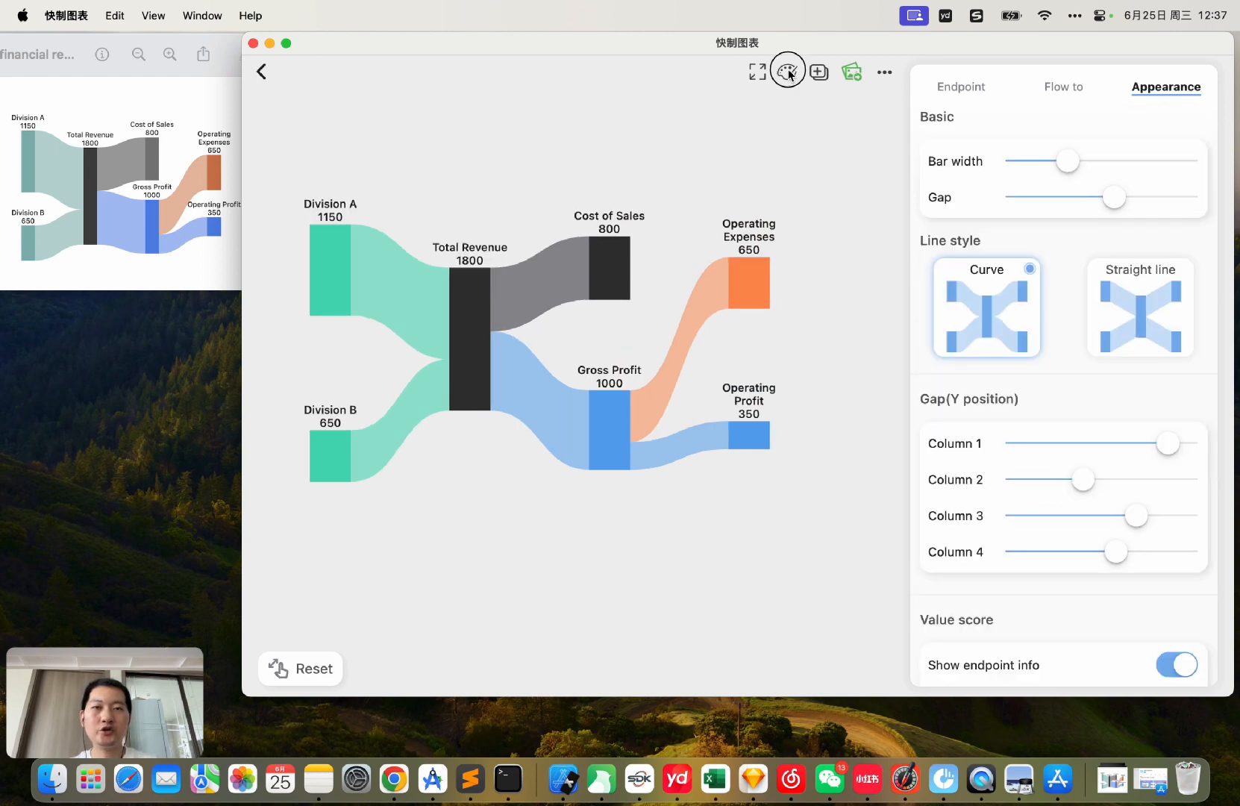
- Apply the mint, green, yellow, red and purple preset color template with one color per column and flows in their source color
{"action": "left_click", "coordinate": [787, 72]}
{"action": "scroll", "coordinate": [708, 375], "scroll_direction": "down", "scroll_amount": 5}
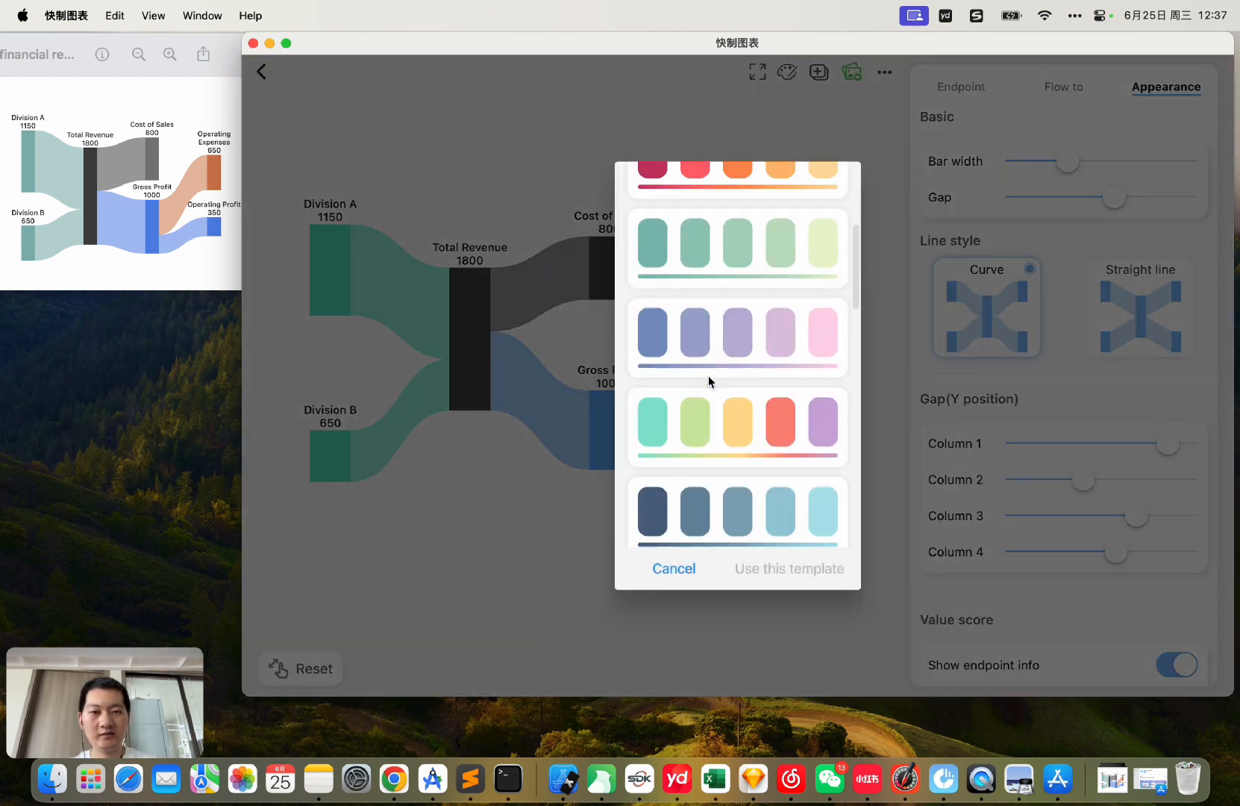
{"action": "left_click", "coordinate": [708, 374]}
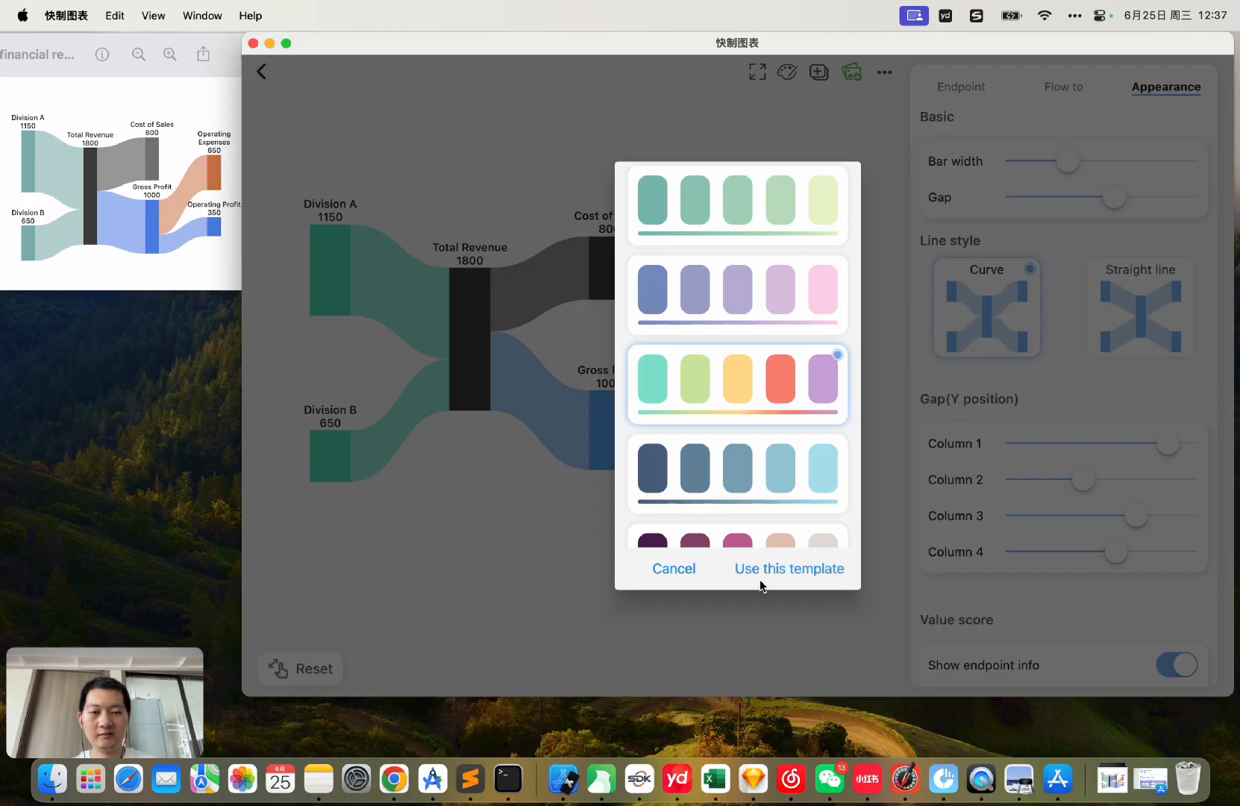
{"action": "left_click", "coordinate": [760, 579]}
{"action": "scroll", "coordinate": [793, 413], "scroll_direction": "right", "scroll_amount": 3}
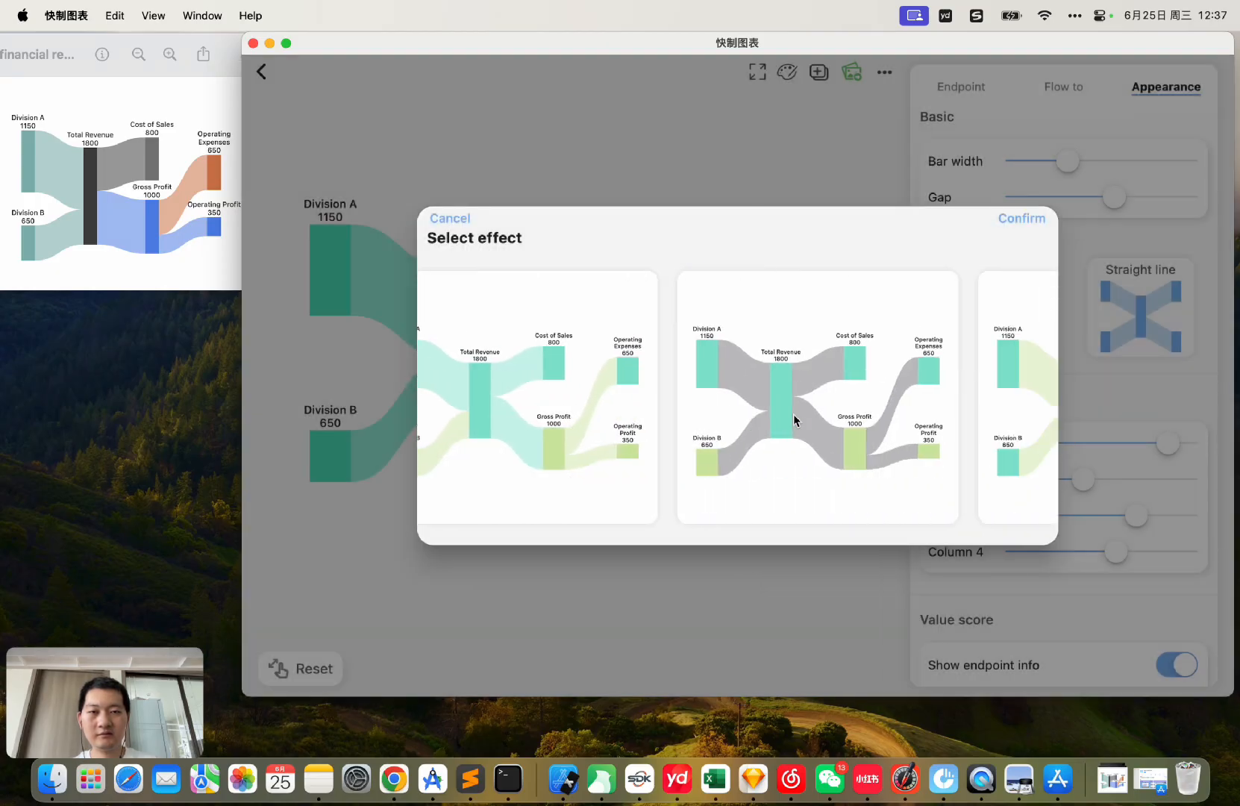
{"action": "scroll", "coordinate": [795, 420], "scroll_direction": "right", "scroll_amount": 5}
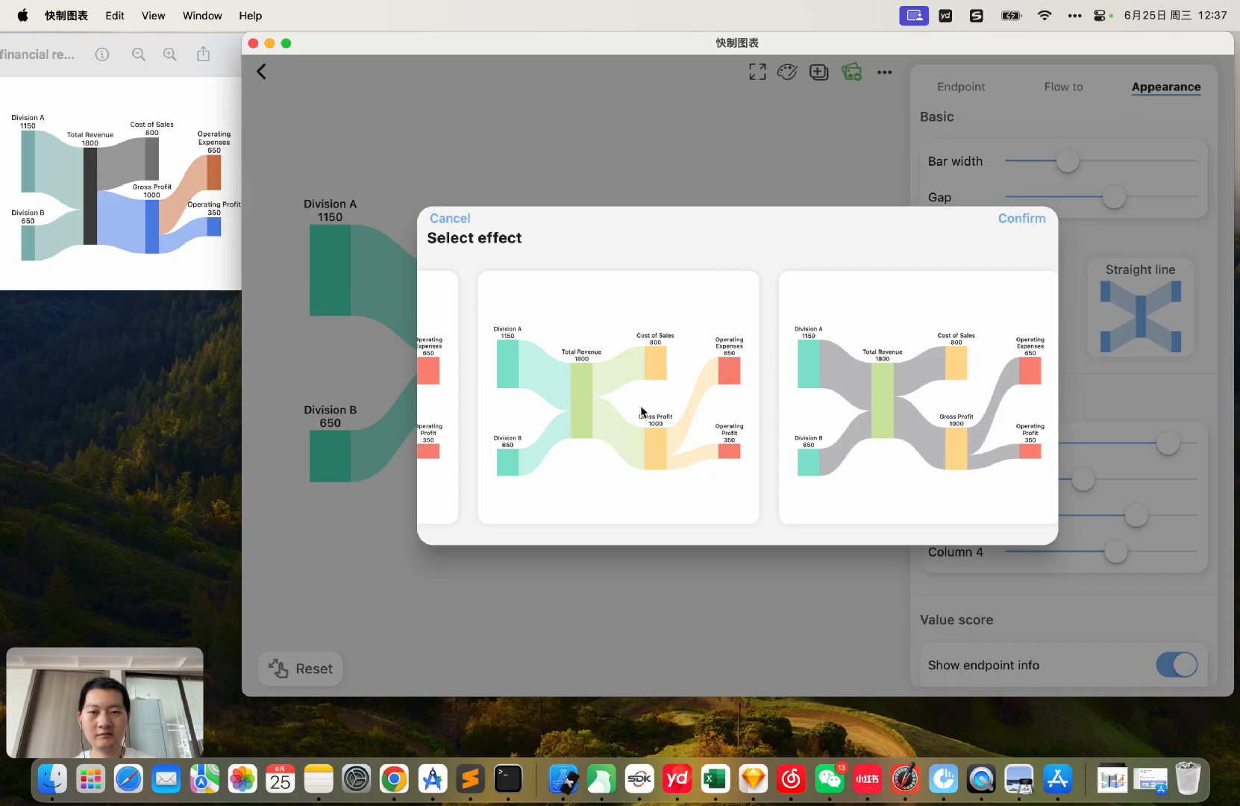
{"action": "left_click", "coordinate": [642, 411]}
{"action": "left_click", "coordinate": [1021, 218]}
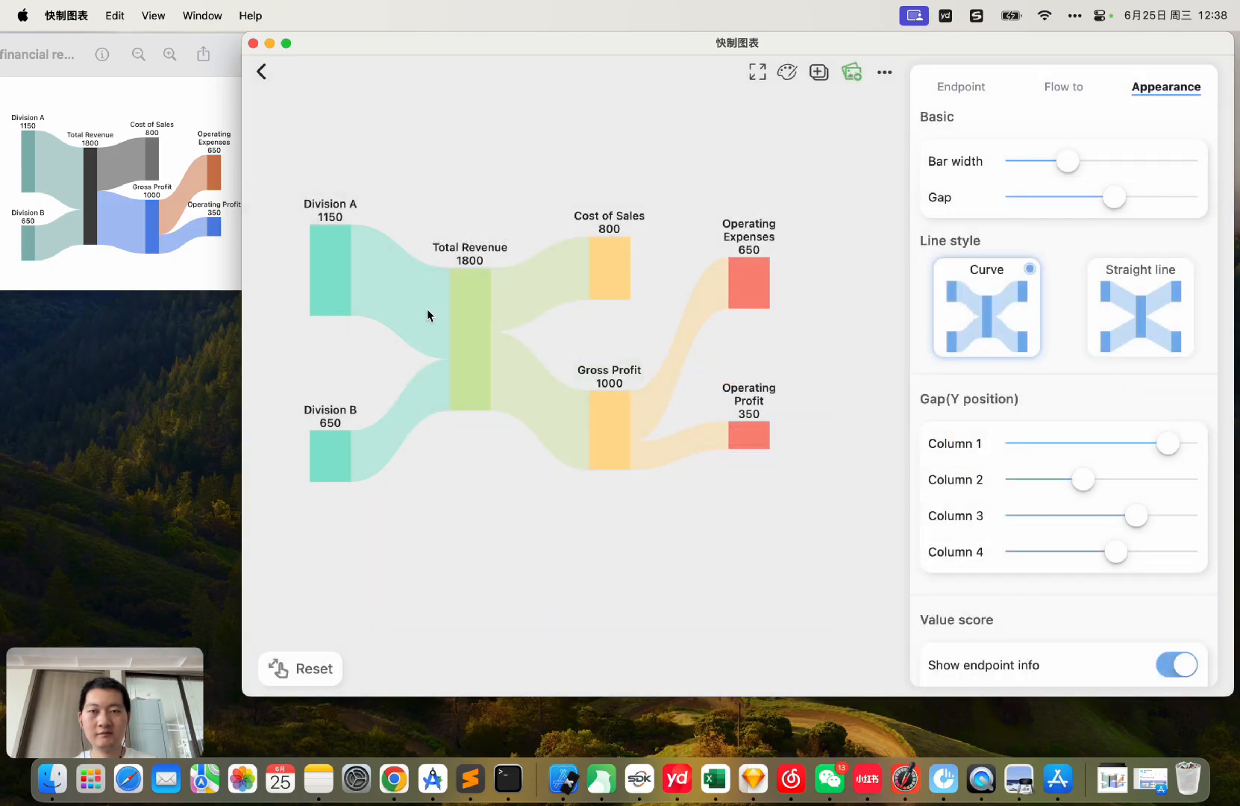
- Apply the crimson-to-orange preset color template with the effect that varies endpoint colors and tints each flow in its target's color
{"action": "left_click", "coordinate": [791, 72]}
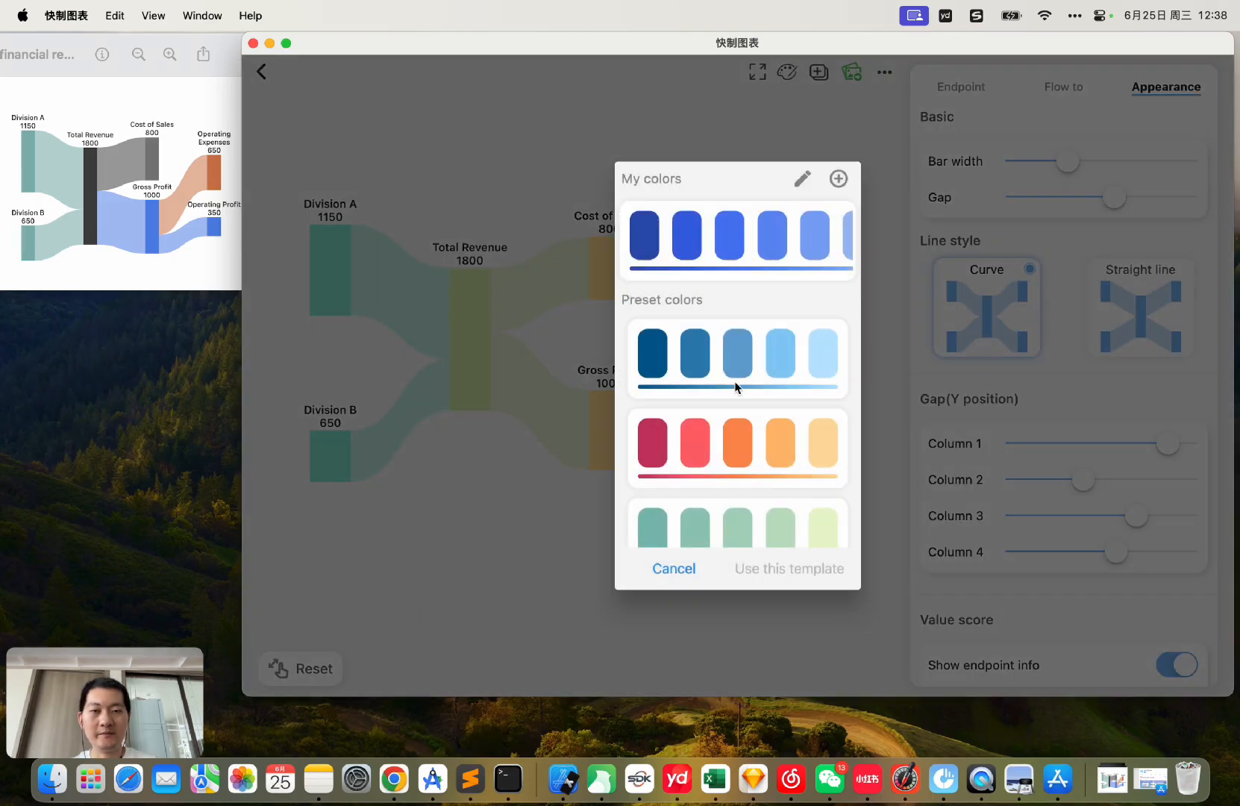
{"action": "scroll", "coordinate": [736, 384], "scroll_direction": "down", "scroll_amount": 5}
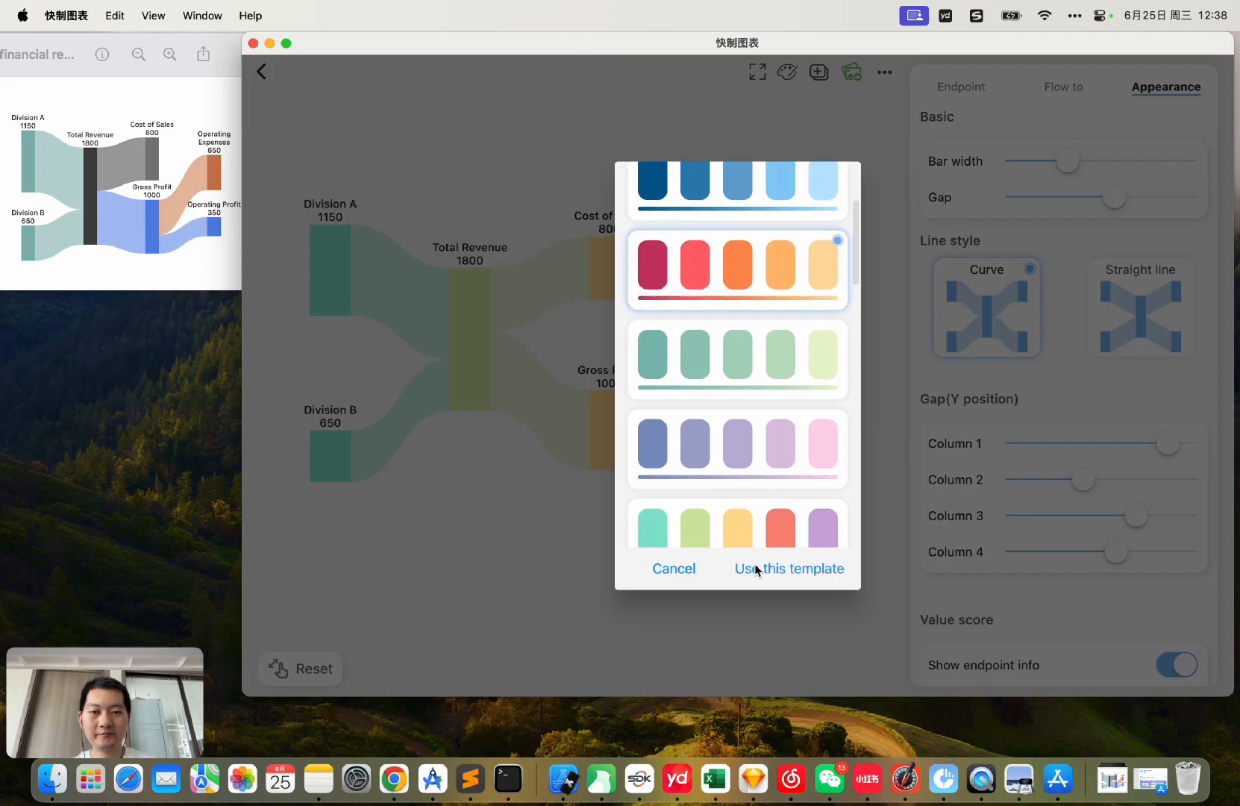
{"action": "left_click", "coordinate": [754, 564]}
{"action": "scroll", "coordinate": [804, 440], "scroll_direction": "right", "scroll_amount": 20}
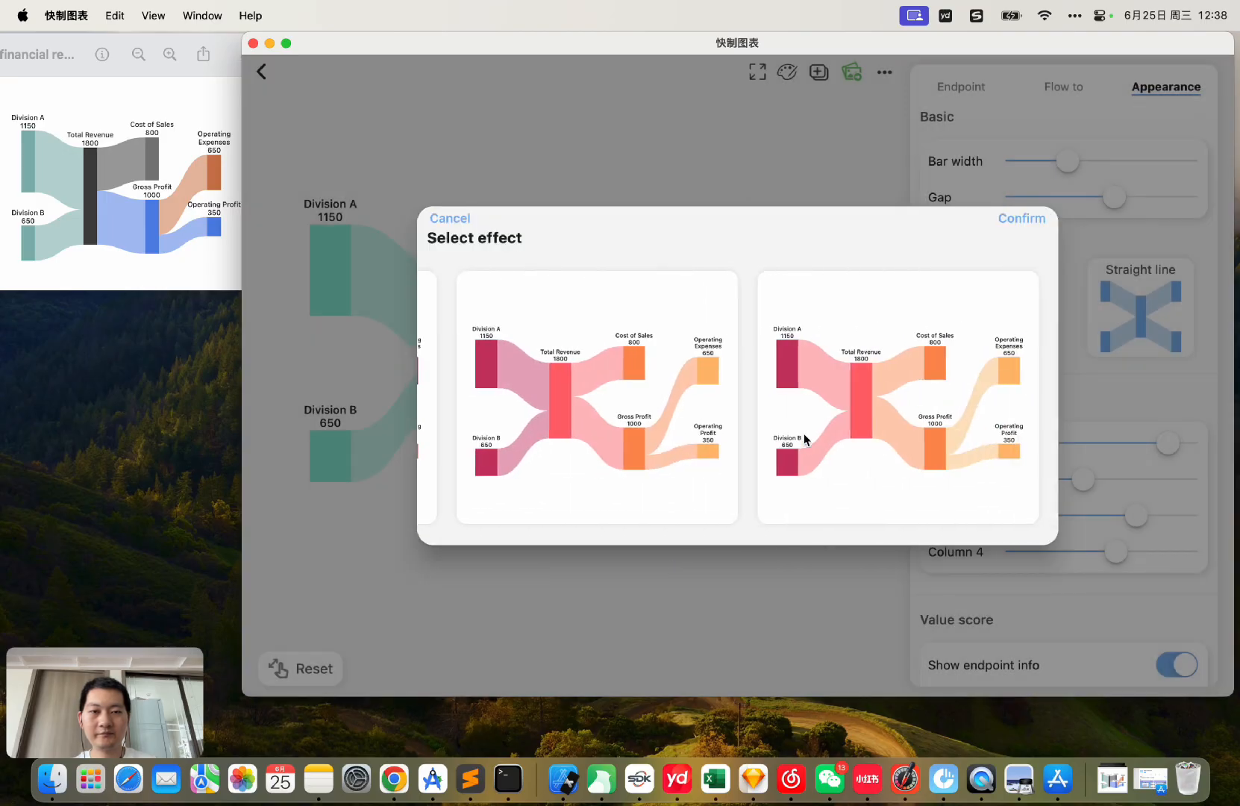
{"action": "scroll", "coordinate": [804, 439], "scroll_direction": "right", "scroll_amount": 5}
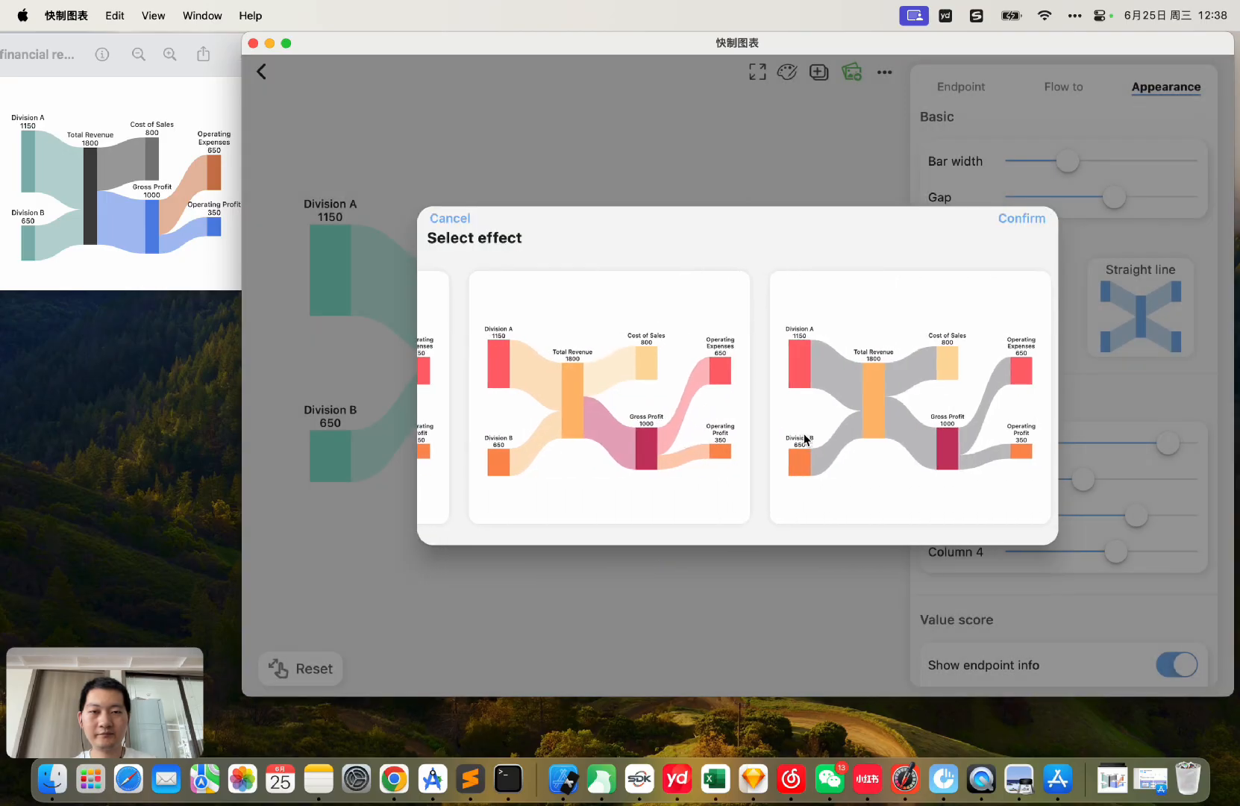
{"action": "left_click", "coordinate": [660, 418]}
{"action": "left_click", "coordinate": [1019, 220]}
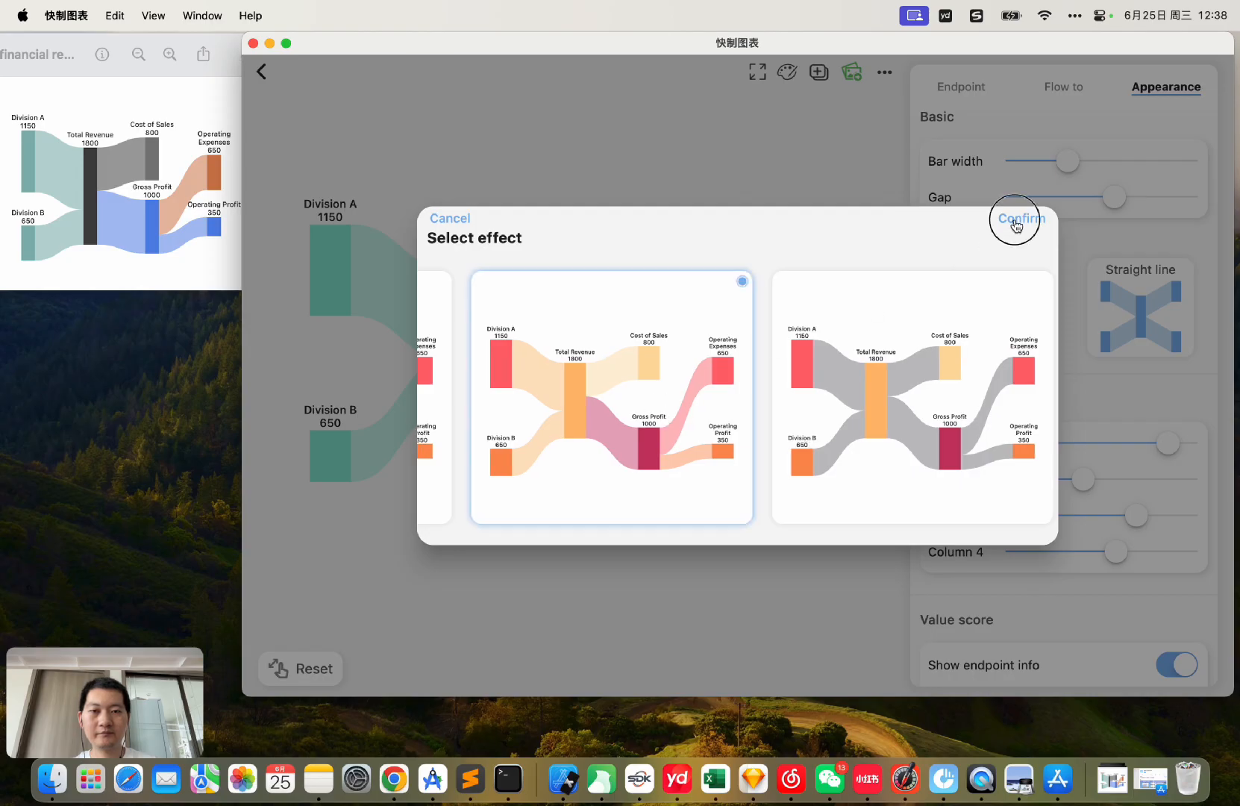
{"action": "scroll", "coordinate": [654, 273], "scroll_direction": "up", "scroll_amount": 3}
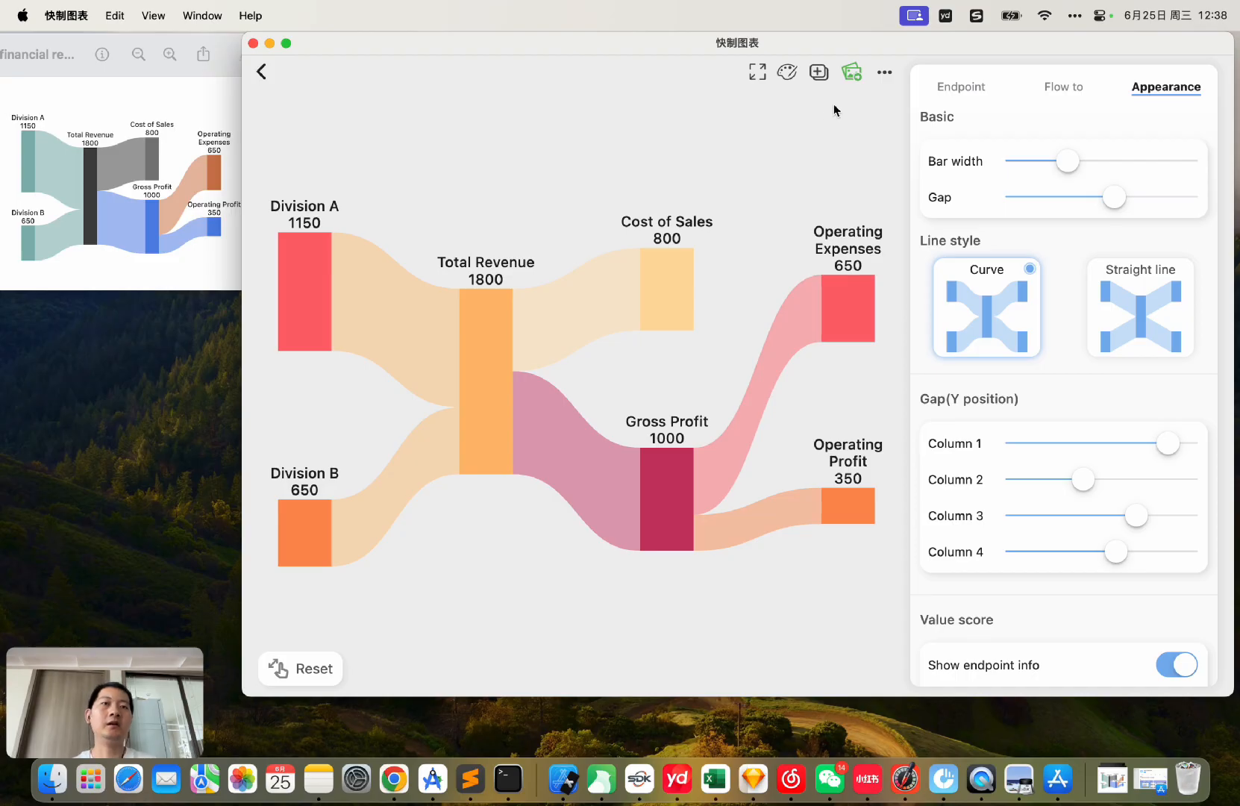
- Export the Sankey chart as an image with the default name and background settings
{"action": "left_click", "coordinate": [883, 73]}
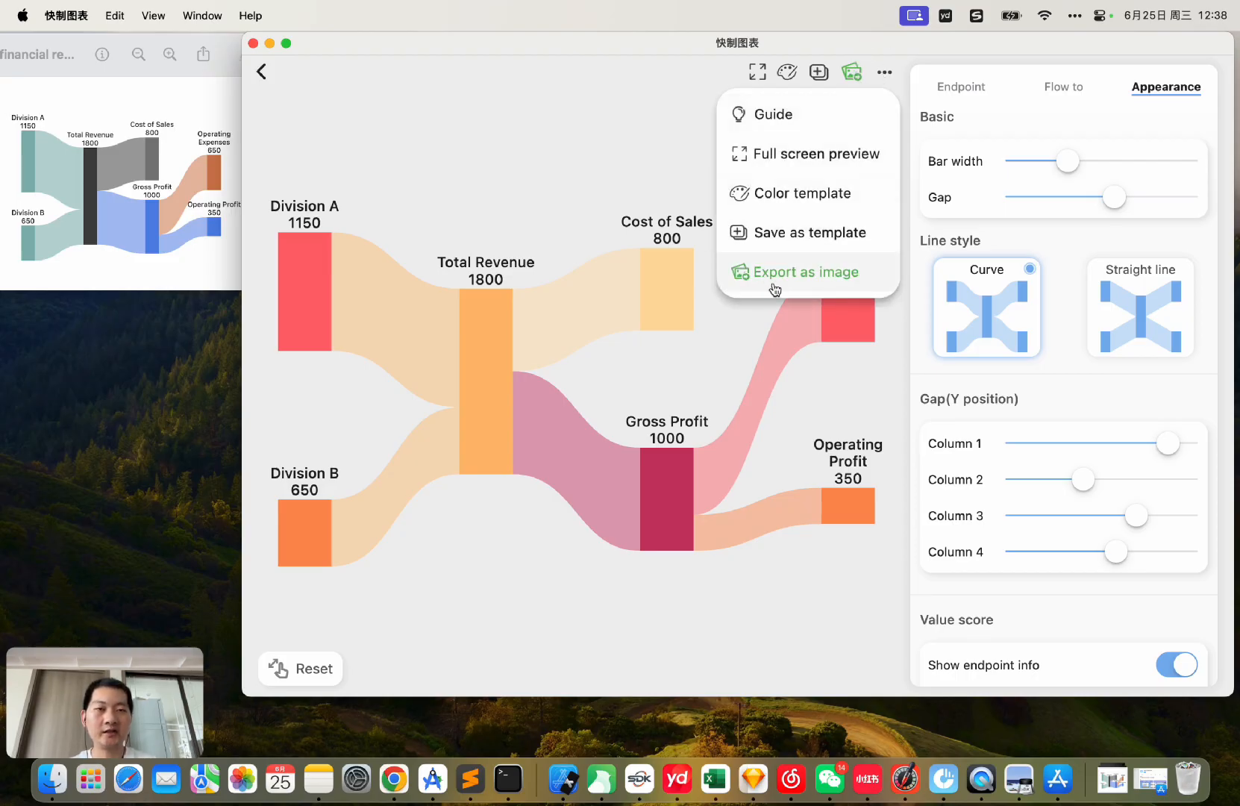
{"action": "left_click", "coordinate": [826, 284]}
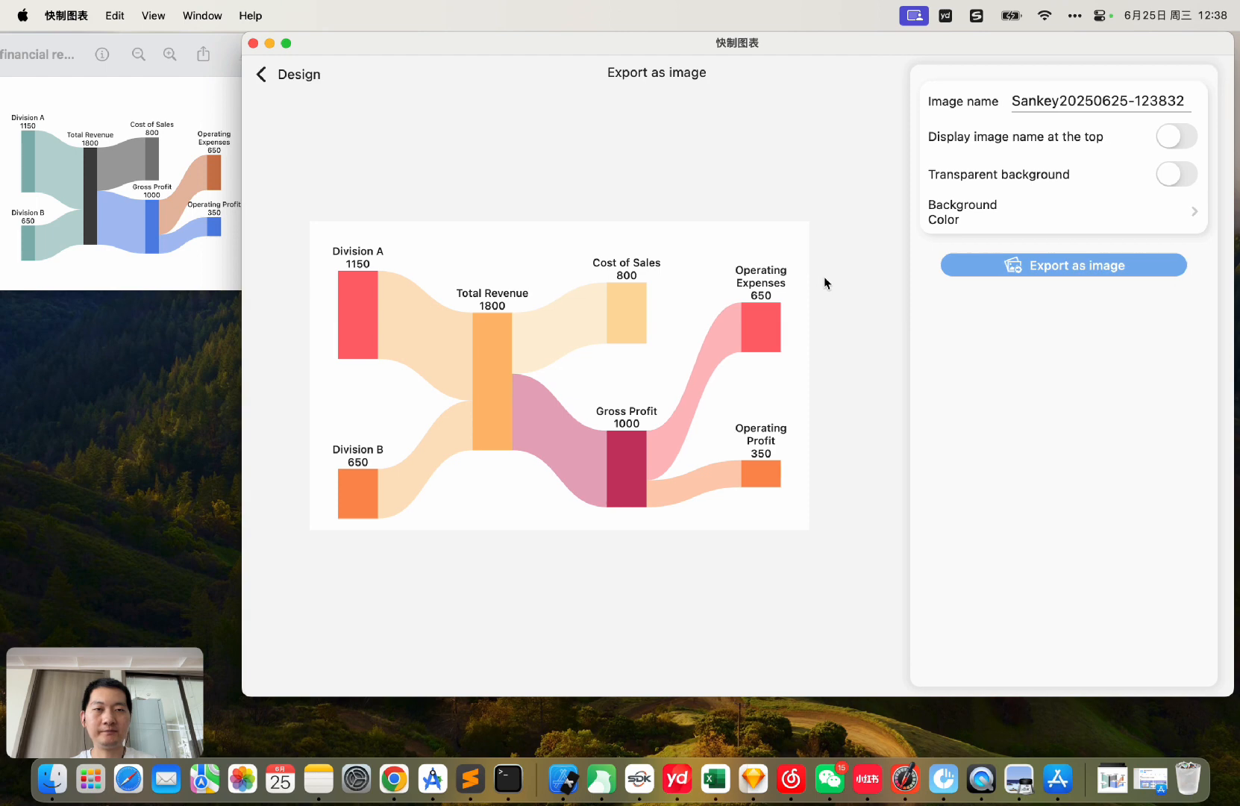
{"action": "left_click", "coordinate": [1047, 265]}
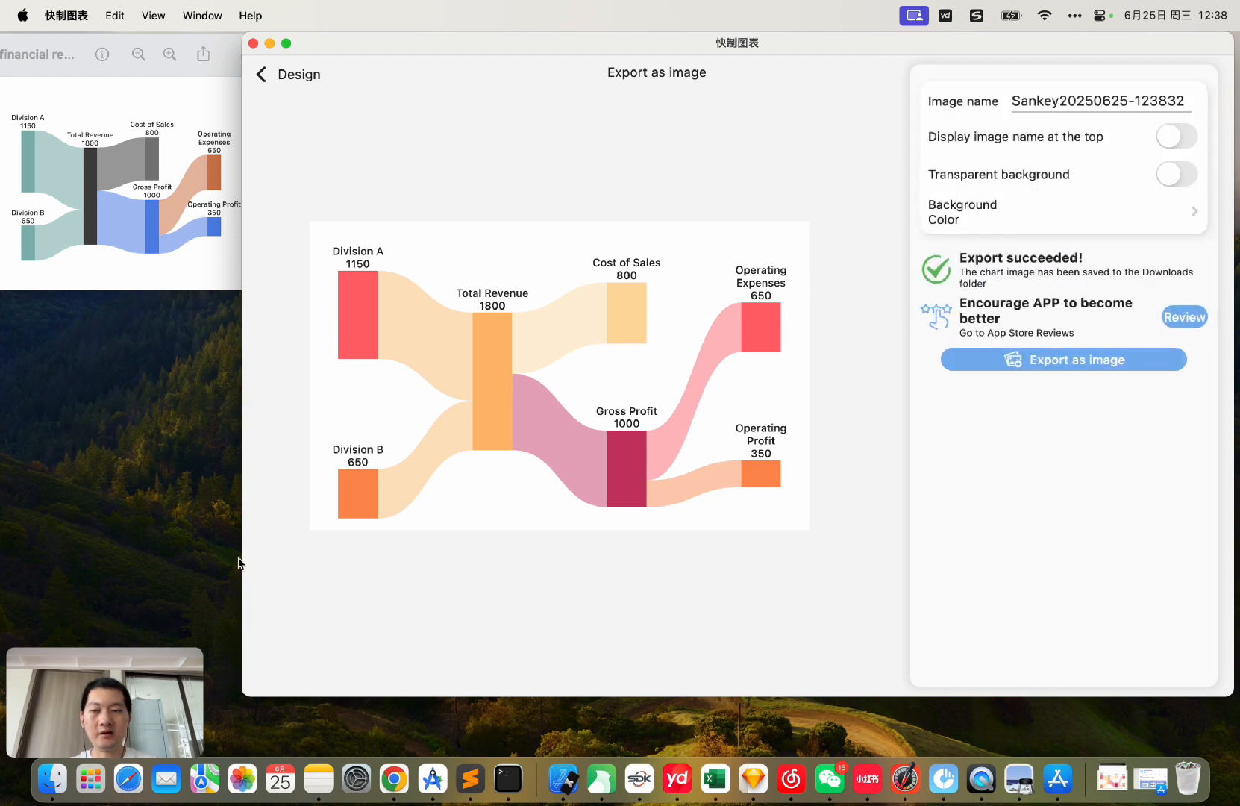
- Switch to Finder and open the exported Sankey20250625-123832.png from the Downloads folder to view it beside the reference
{"action": "left_click", "coordinate": [51, 779]}
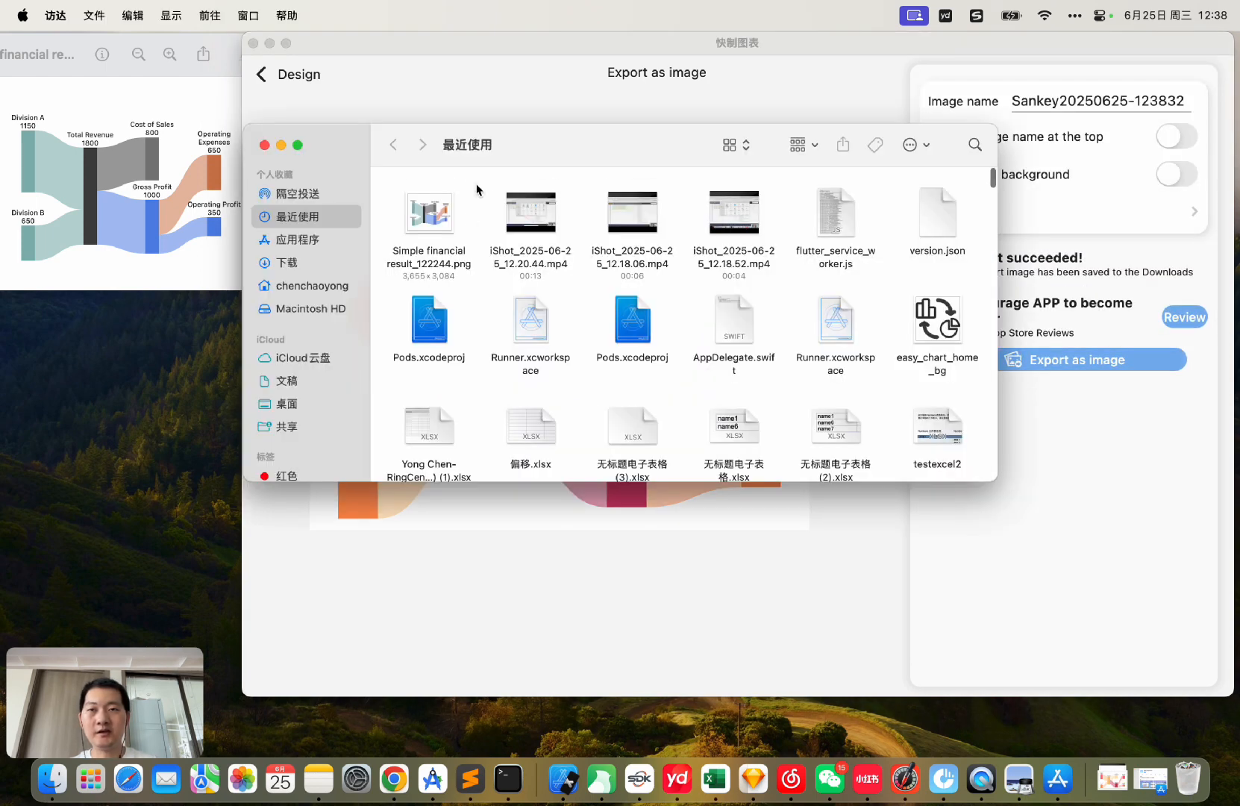
{"action": "left_click", "coordinate": [306, 263]}
{"action": "left_click_drag", "start_coordinate": [508, 161], "coordinate": [629, 180]}
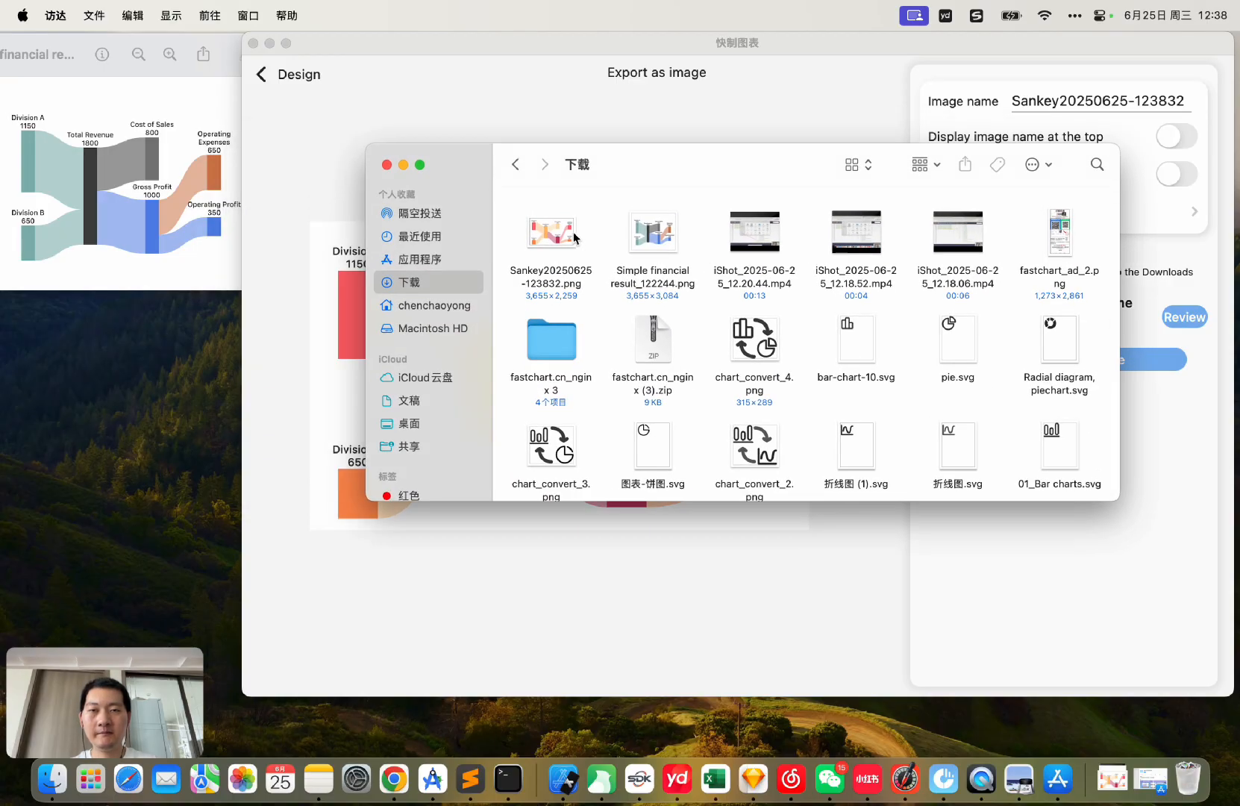
{"action": "left_click", "coordinate": [540, 243]}
{"action": "double_click", "coordinate": [539, 240]}
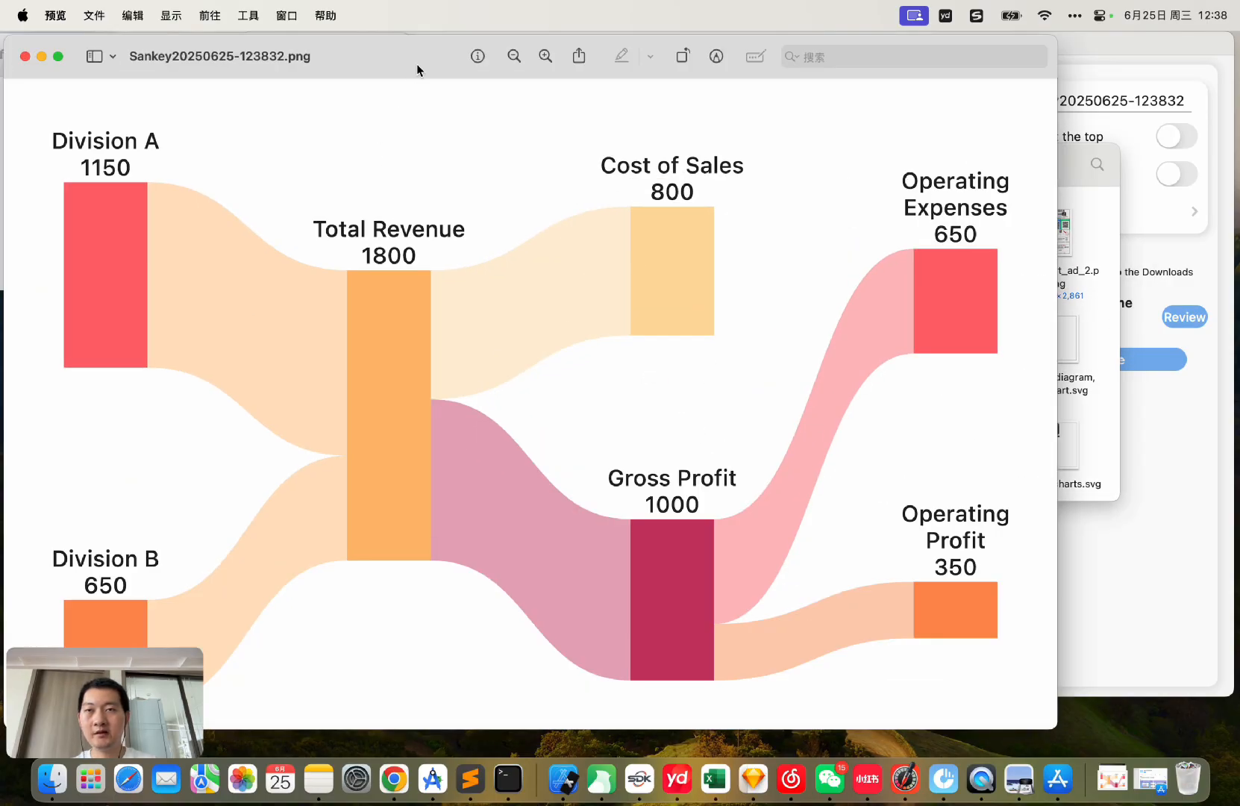
{"action": "left_click_drag", "start_coordinate": [416, 63], "coordinate": [507, 60]}
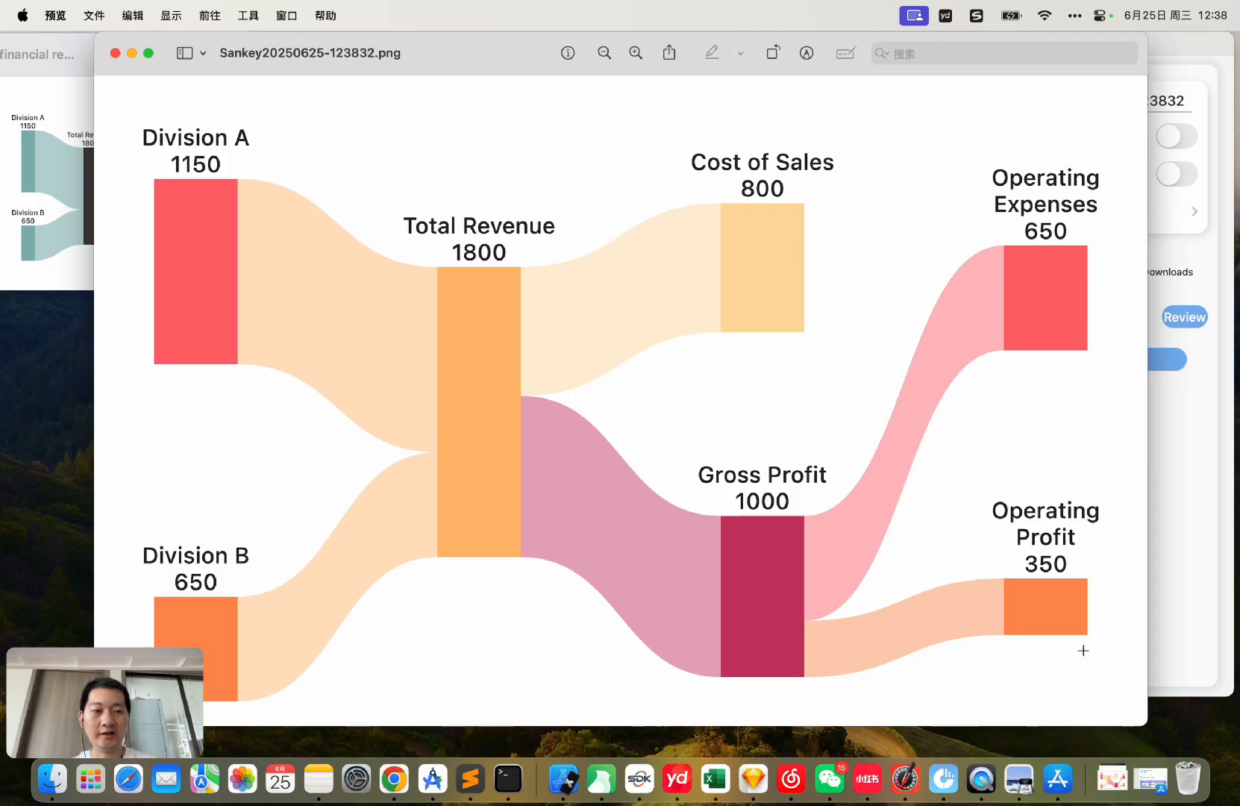